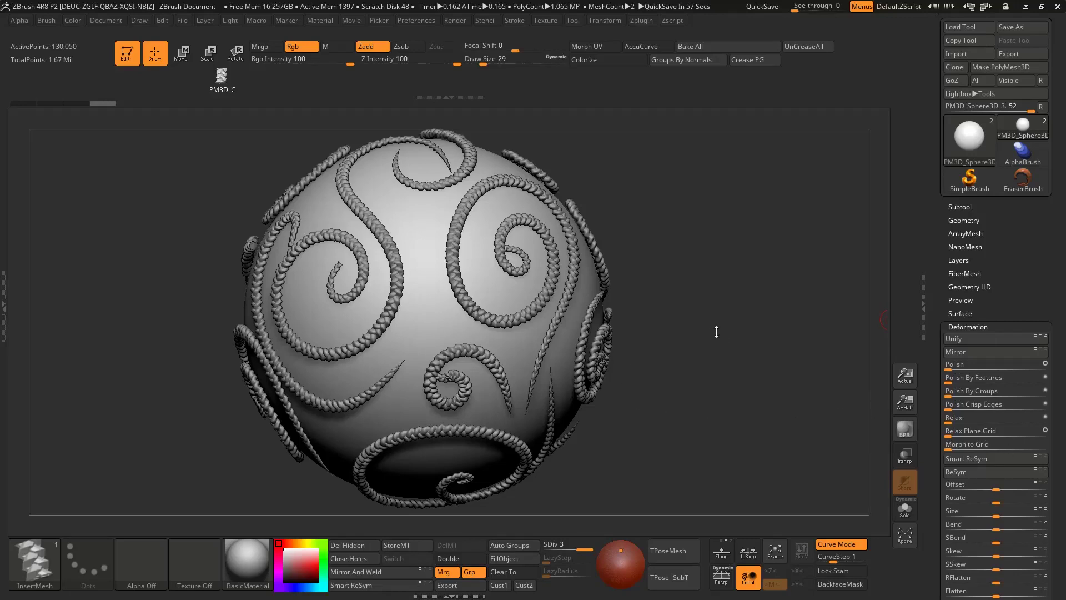
# - Examine the braided rope curves wrapped around the sphere from several angles and distances
pyautogui.moveTo(717, 331); pyautogui.dragTo(712, 354)
pyautogui.keyDown('alt'); pyautogui.moveTo(568, 290); pyautogui.dragTo(526, 364); pyautogui.keyUp('alt')
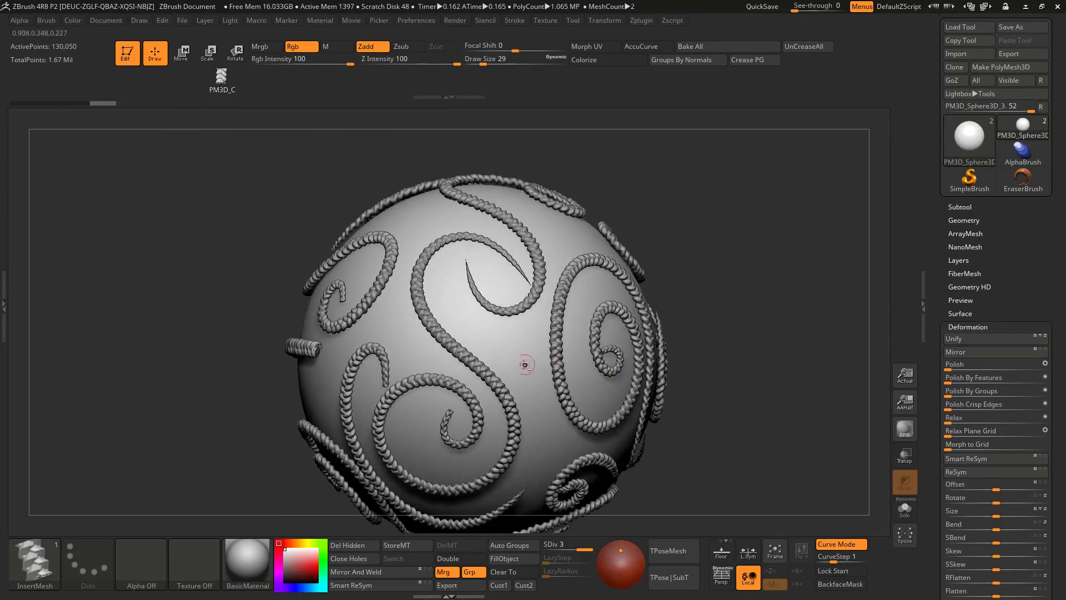
pyautogui.moveTo(747, 364); pyautogui.dragTo(538, 352)
pyautogui.moveTo(537, 352)
pyautogui.keyDown('alt'); pyautogui.mouseDown(button='right')
pyautogui.moveTo(487, 348)
pyautogui.moveTo(492, 303)
pyautogui.moveTo(509, 346)
pyautogui.mouseUp(button='right'); pyautogui.keyUp('alt')
pyautogui.moveTo(511, 347); pyautogui.dragTo(476, 314)
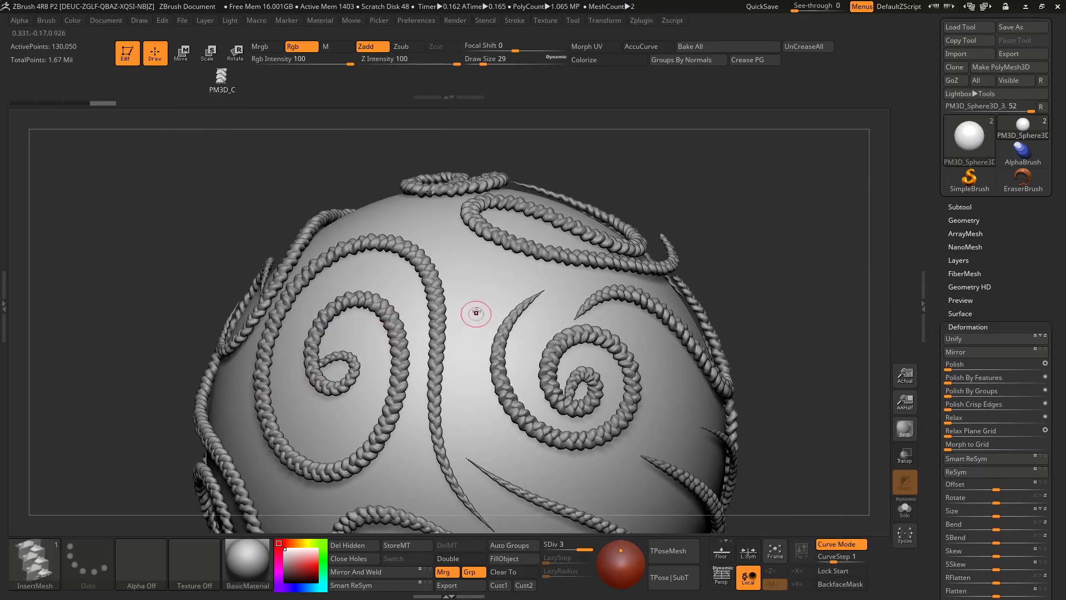
pyautogui.moveTo(442, 269)
pyautogui.keyDown('ctrl'); pyautogui.mouseDown(button='right')
pyautogui.moveTo(437, 238)
pyautogui.moveTo(364, 261)
pyautogui.mouseUp(button='right'); pyautogui.keyUp('ctrl')
pyautogui.moveTo(364, 261); pyautogui.dragTo(418, 273, button='right')
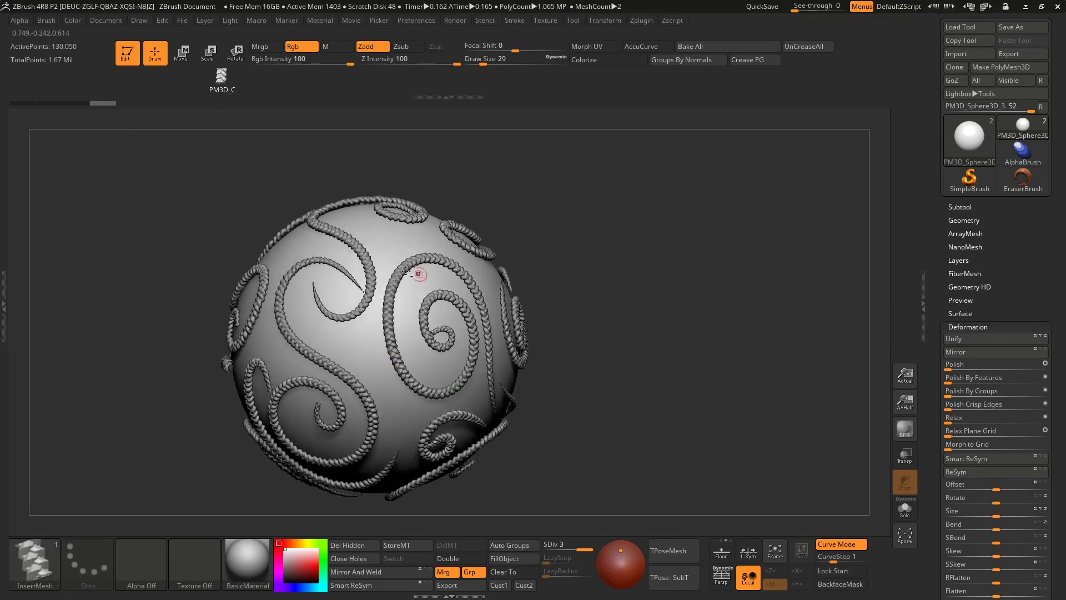
pyautogui.keyDown('alt'); pyautogui.moveTo(340, 285); pyautogui.dragTo(270, 285, button='right'); pyautogui.keyUp('alt')
pyautogui.moveTo(270, 285)
pyautogui.mouseDown(button='right')
pyautogui.moveTo(326, 291)
pyautogui.moveTo(338, 338)
pyautogui.mouseUp(button='right')
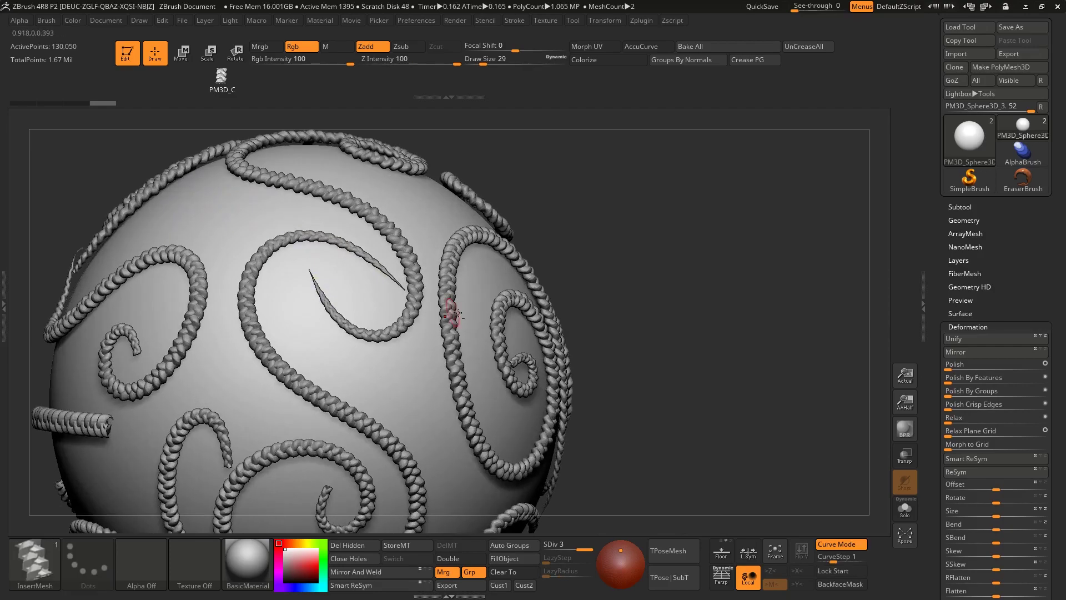
pyautogui.moveTo(473, 324)
pyautogui.keyDown('alt'); pyautogui.mouseDown(button='right')
pyautogui.moveTo(507, 289)
pyautogui.moveTo(493, 254)
pyautogui.moveTo(413, 356)
pyautogui.moveTo(420, 362)
pyautogui.mouseUp(button='right'); pyautogui.keyUp('alt')
pyautogui.keyDown('alt'); pyautogui.moveTo(420, 362); pyautogui.dragTo(456, 383, button='right'); pyautogui.keyUp('alt')
pyautogui.moveTo(455, 383); pyautogui.dragTo(398, 320)
pyautogui.keyDown('alt'); pyautogui.moveTo(397, 320); pyautogui.dragTo(279, 323, button='right'); pyautogui.keyUp('alt')
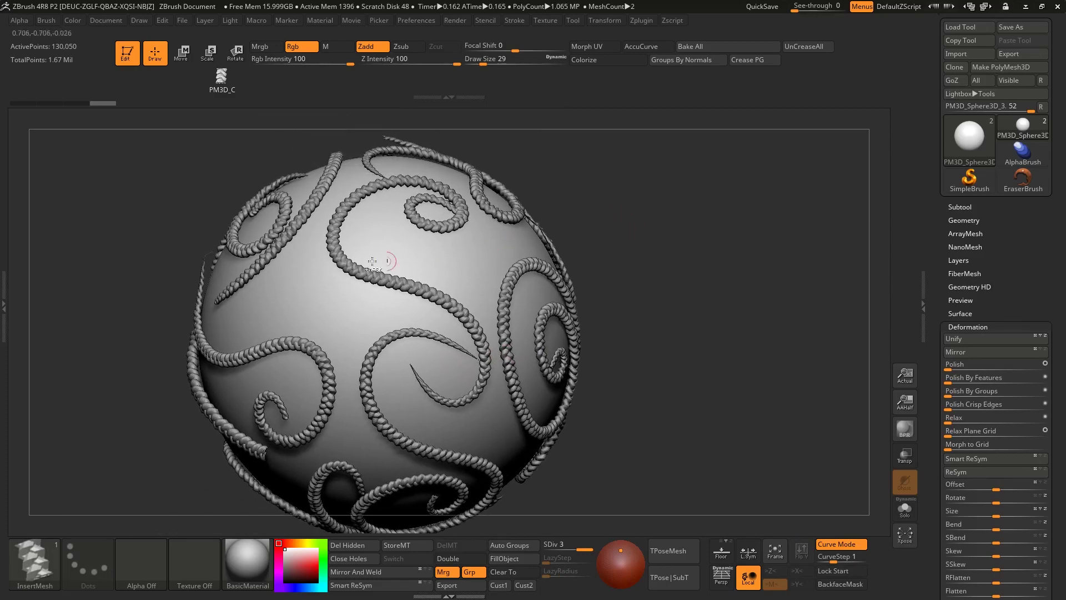
pyautogui.moveTo(381, 255)
pyautogui.keyDown('ctrl'); pyautogui.mouseDown(button='right')
pyautogui.moveTo(488, 286)
pyautogui.moveTo(573, 285)
pyautogui.moveTo(488, 276)
pyautogui.moveTo(428, 283)
pyautogui.moveTo(467, 274)
pyautogui.mouseUp(button='right'); pyautogui.keyUp('ctrl')
pyautogui.moveTo(553, 271)
pyautogui.keyDown('alt'); pyautogui.mouseDown(button='right')
pyautogui.moveTo(476, 280)
pyautogui.moveTo(511, 280)
pyautogui.moveTo(524, 322)
pyautogui.moveTo(498, 306)
pyautogui.moveTo(511, 285)
pyautogui.moveTo(480, 301)
pyautogui.moveTo(284, 302)
pyautogui.mouseUp(button='right'); pyautogui.keyUp('alt')
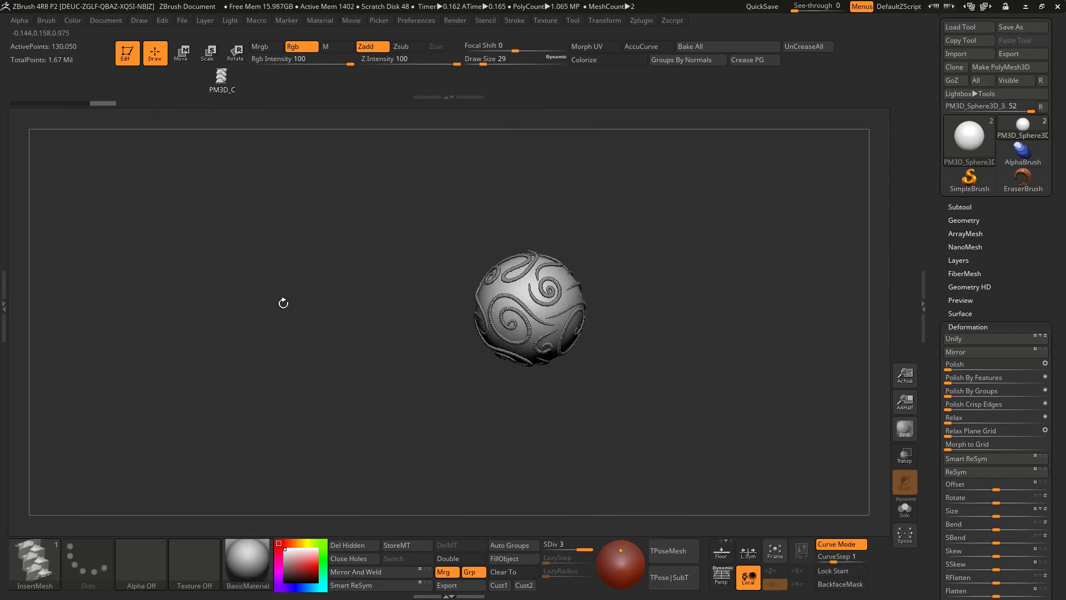
# - Switch the active tool to the Cylinder3D primitive and display its polyframe
pyautogui.click(1030, 135)
pyautogui.click(1004, 125)
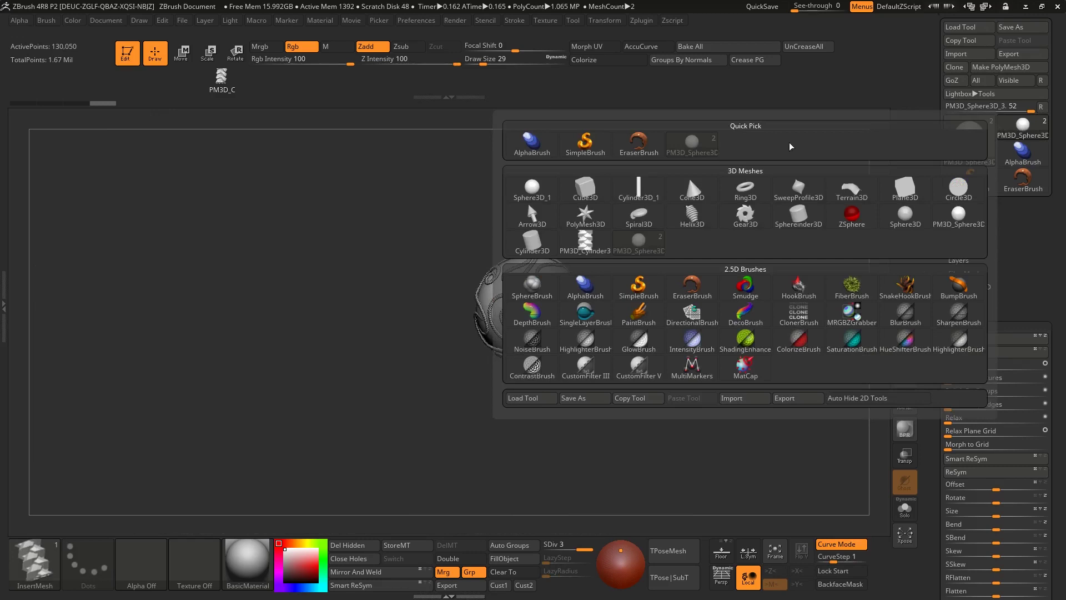
pyautogui.click(531, 243)
pyautogui.moveTo(635, 261)
pyautogui.mouseDown()
pyautogui.moveTo(550, 284)
pyautogui.moveTo(588, 294)
pyautogui.moveTo(589, 321)
pyautogui.mouseUp()
pyautogui.hotkey('shift', 'f')
# - Set the cylinder's vertical subdivision count to 15 in its Initialize settings
pyautogui.moveTo(993, 260); pyautogui.dragTo(982, 170)
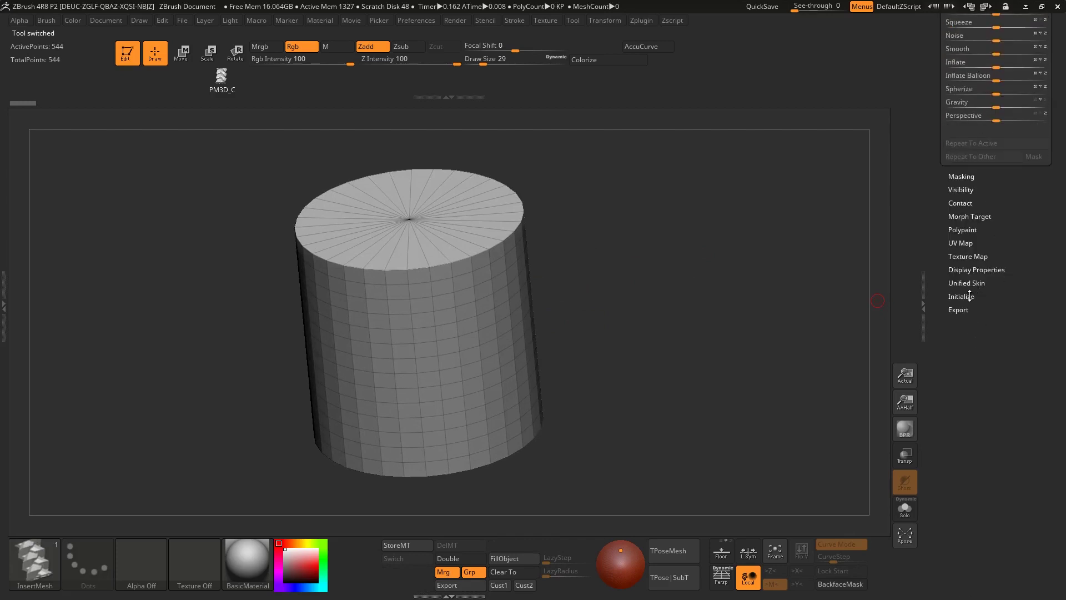
pyautogui.moveTo(969, 296); pyautogui.dragTo(1019, 382)
pyautogui.click(963, 419)
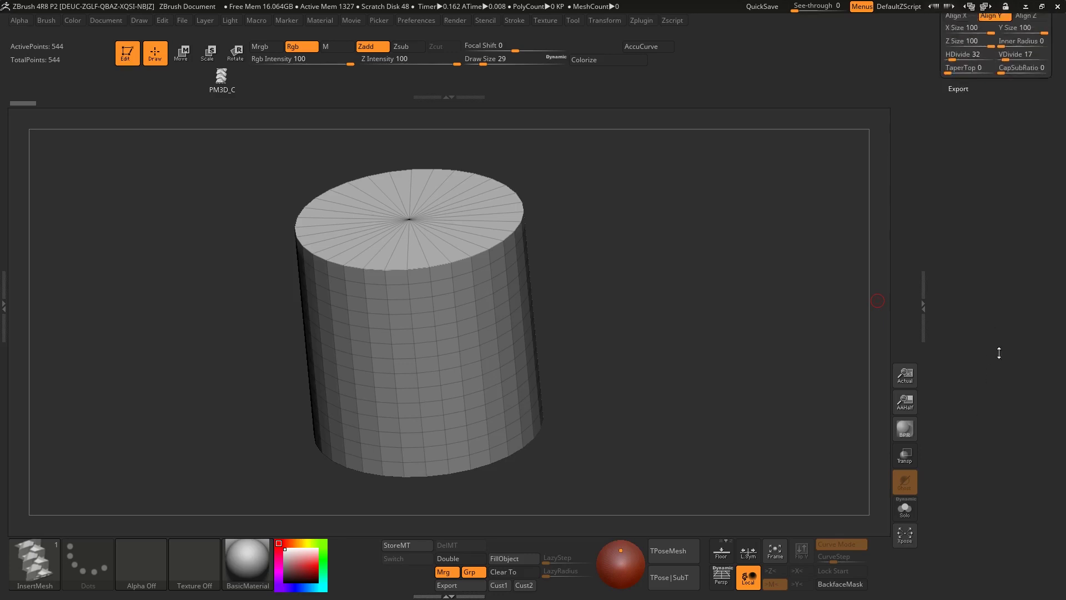
pyautogui.click(962, 349)
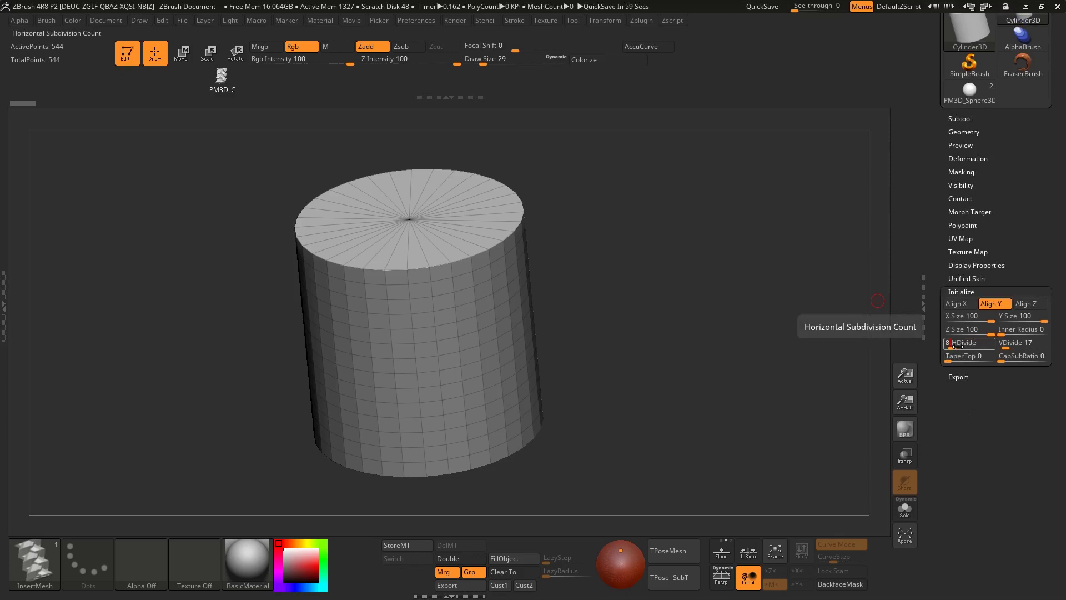
pyautogui.click(1021, 345)
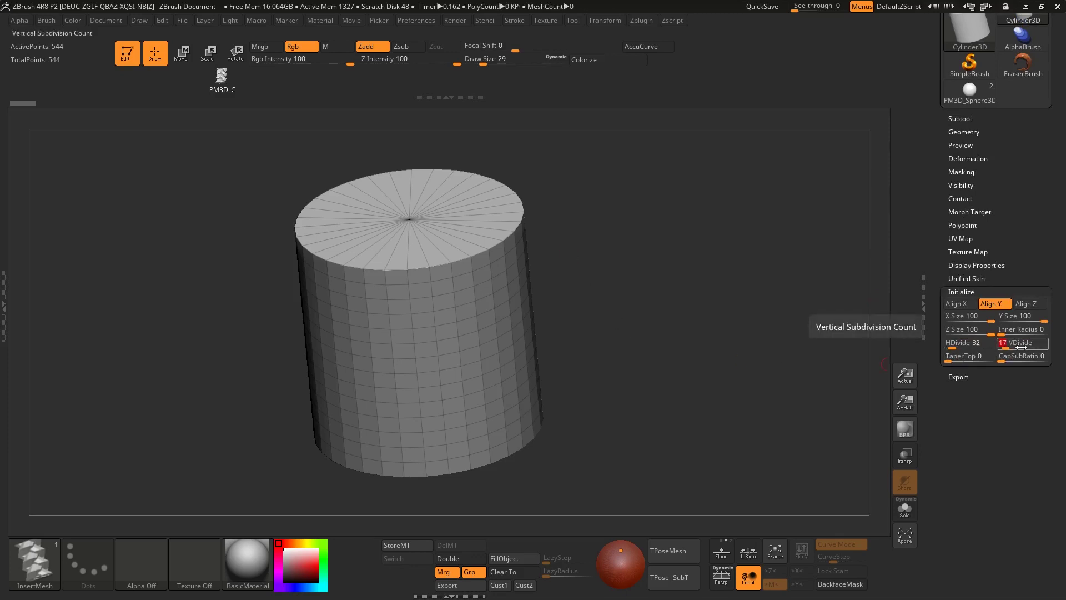
pyautogui.write('15')
pyautogui.press('Return')
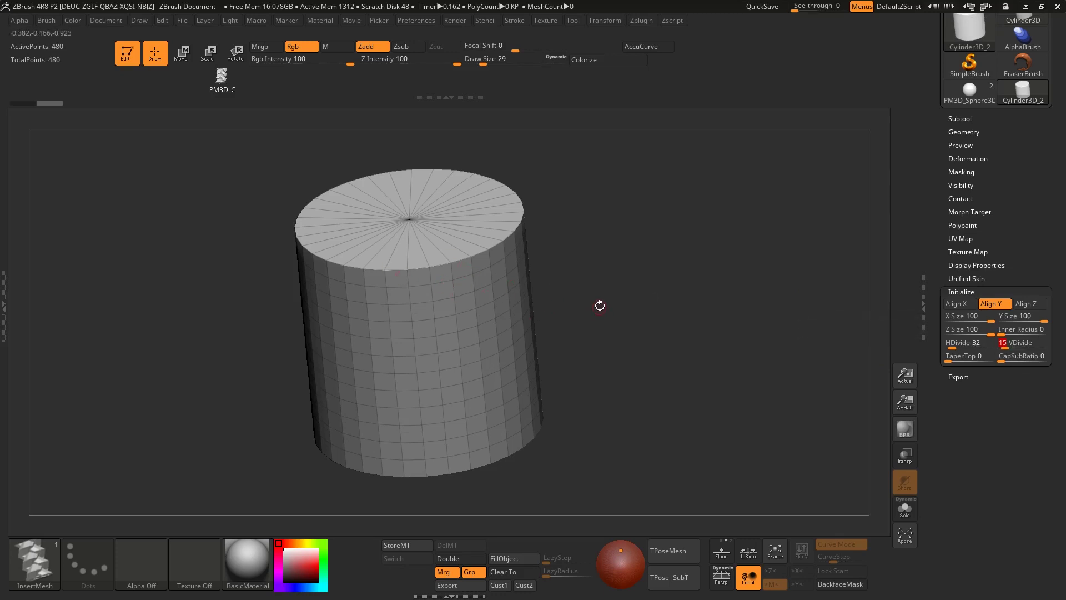
# - Set the cylinder's horizontal subdivision count to 8 and align the view straight to its side
pyautogui.keyDown('alt'); pyautogui.moveTo(646, 275); pyautogui.dragTo(663, 295); pyautogui.keyUp('alt')
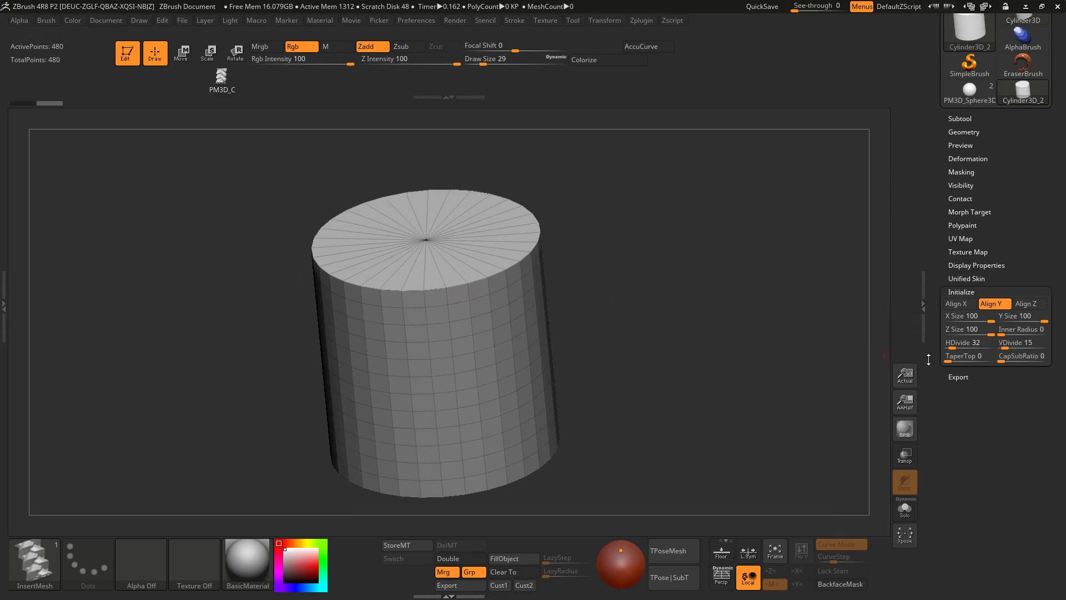
pyautogui.click(962, 345)
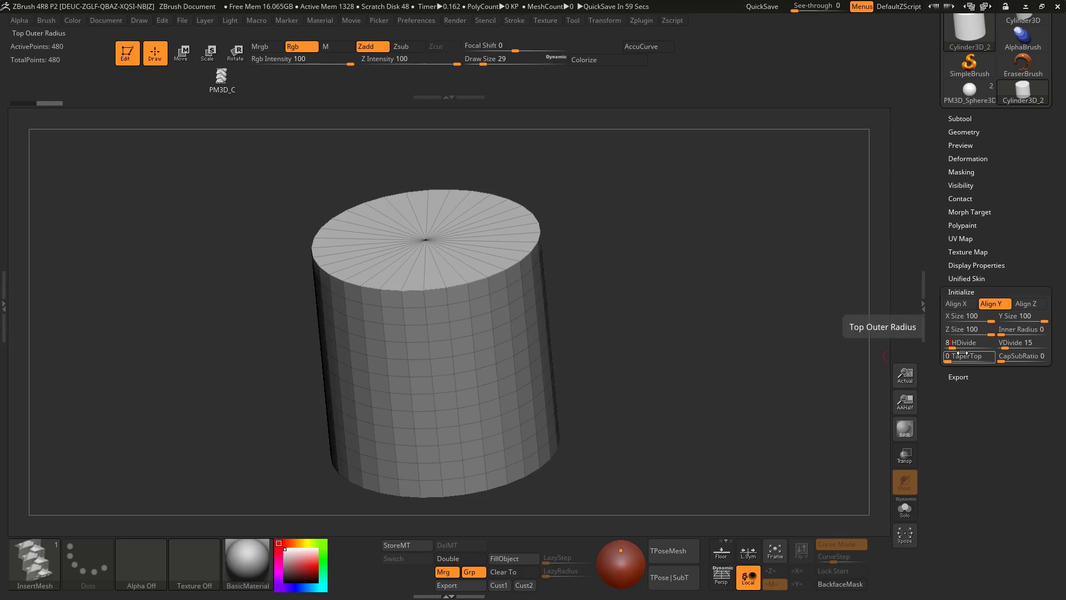
pyautogui.press('Return')
pyautogui.moveTo(601, 301); pyautogui.dragTo(631, 311, button='right')
pyautogui.moveTo(631, 312); pyautogui.dragTo(622, 355, button='right')
pyautogui.keyDown('shift'); pyautogui.moveTo(622, 356); pyautogui.dragTo(662, 343, button='right'); pyautogui.keyUp('shift')
pyautogui.moveTo(662, 343)
pyautogui.mouseDown()
pyautogui.moveTo(690, 345)
pyautogui.moveTo(640, 392)
pyautogui.mouseUp()
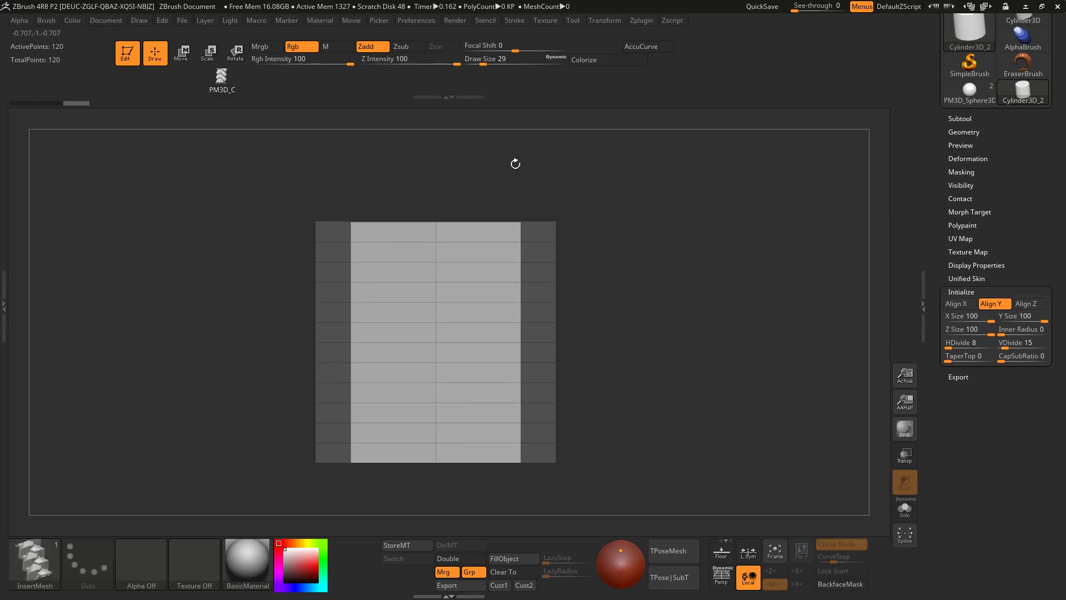
# - Try to increase the cylinder's Y Size in its Initialize settings
pyautogui.moveTo(704, 306)
pyautogui.keyDown('ctrl'); pyautogui.mouseDown(button='right')
pyautogui.moveTo(559, 262)
pyautogui.moveTo(606, 263)
pyautogui.mouseUp(button='right'); pyautogui.keyUp('ctrl')
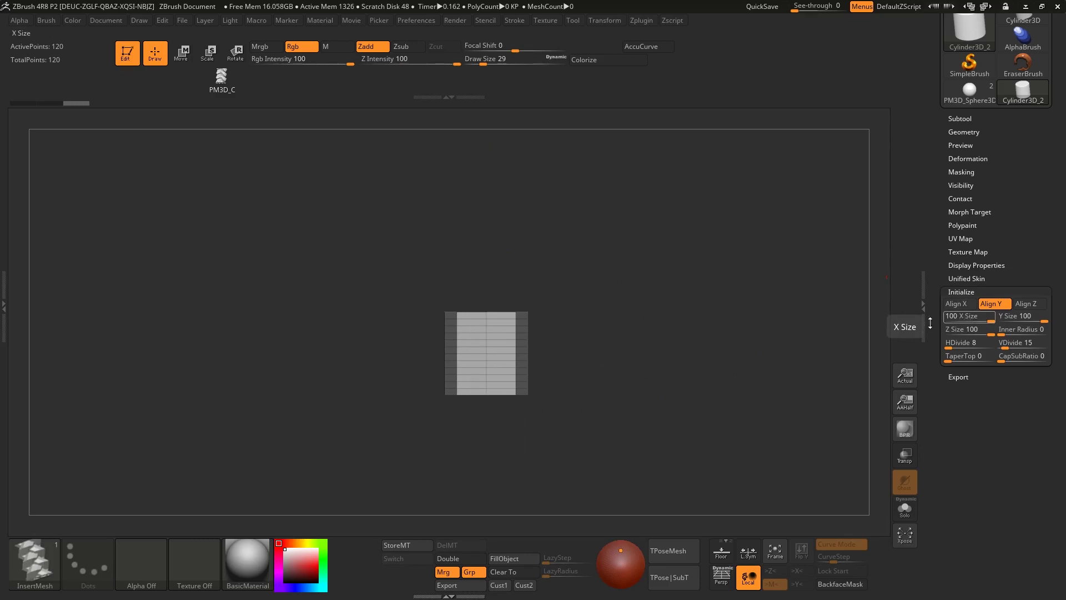
pyautogui.keyDown('ctrl'); pyautogui.moveTo(682, 323); pyautogui.dragTo(794, 322, button='right'); pyautogui.keyUp('ctrl')
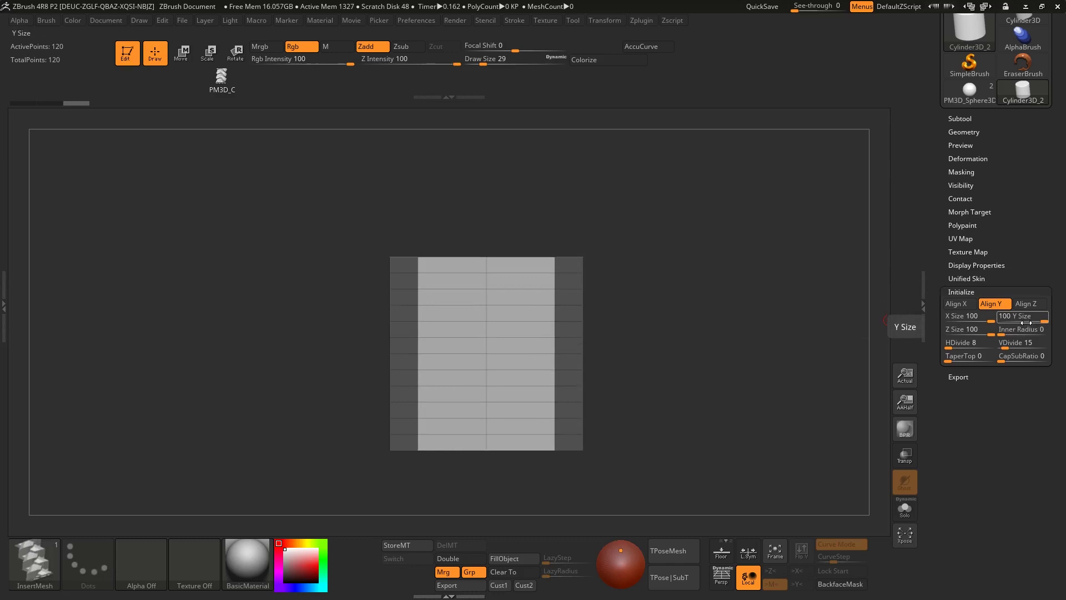
pyautogui.moveTo(558, 291)
pyautogui.keyDown('ctrl'); pyautogui.mouseDown(button='right')
pyautogui.moveTo(518, 272)
pyautogui.moveTo(527, 305)
pyautogui.mouseUp(button='right'); pyautogui.keyUp('ctrl')
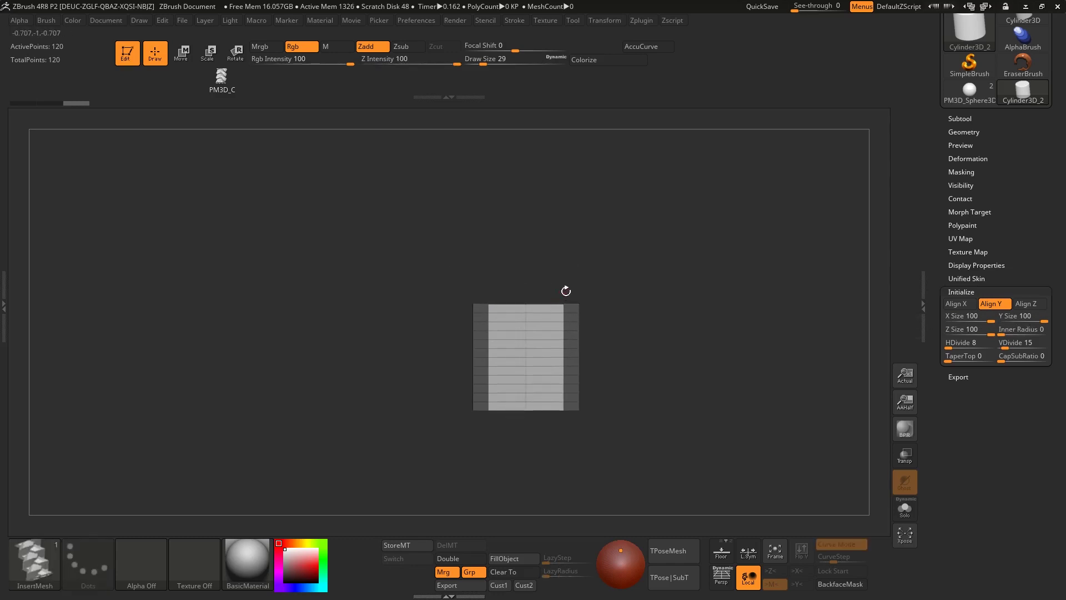
pyautogui.moveTo(1018, 316); pyautogui.dragTo(1060, 316)
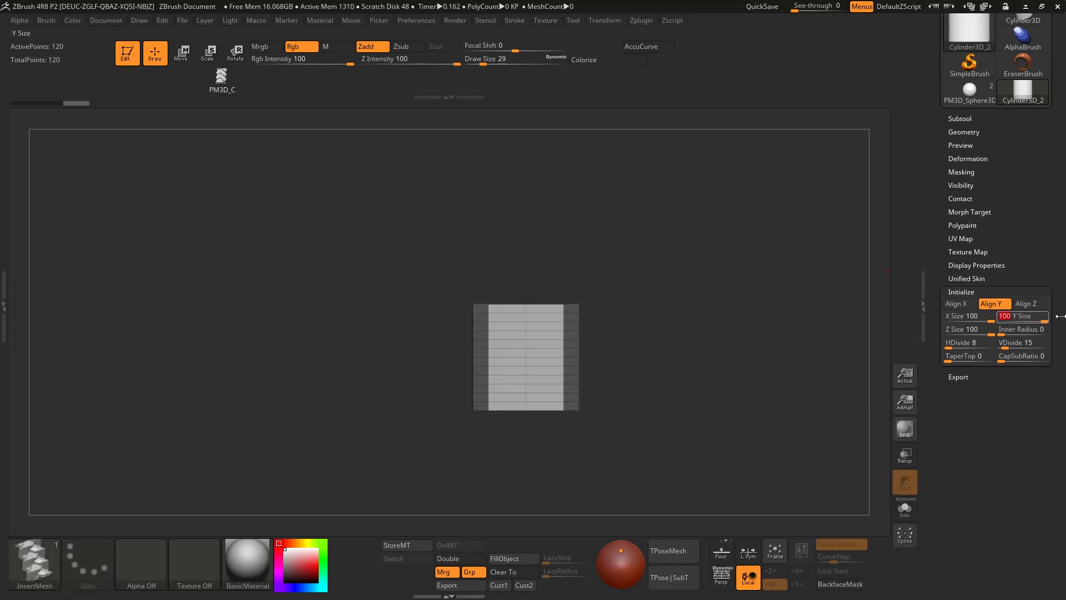
# - Activate the Move gizmo and place its pivot at the centre of the cylinder's end edge
pyautogui.keyDown('alt'); pyautogui.moveTo(470, 215); pyautogui.dragTo(461, 278, button='right'); pyautogui.keyUp('alt')
pyautogui.keyDown('ctrl'); pyautogui.moveTo(577, 318); pyautogui.dragTo(571, 319, button='right'); pyautogui.keyUp('ctrl')
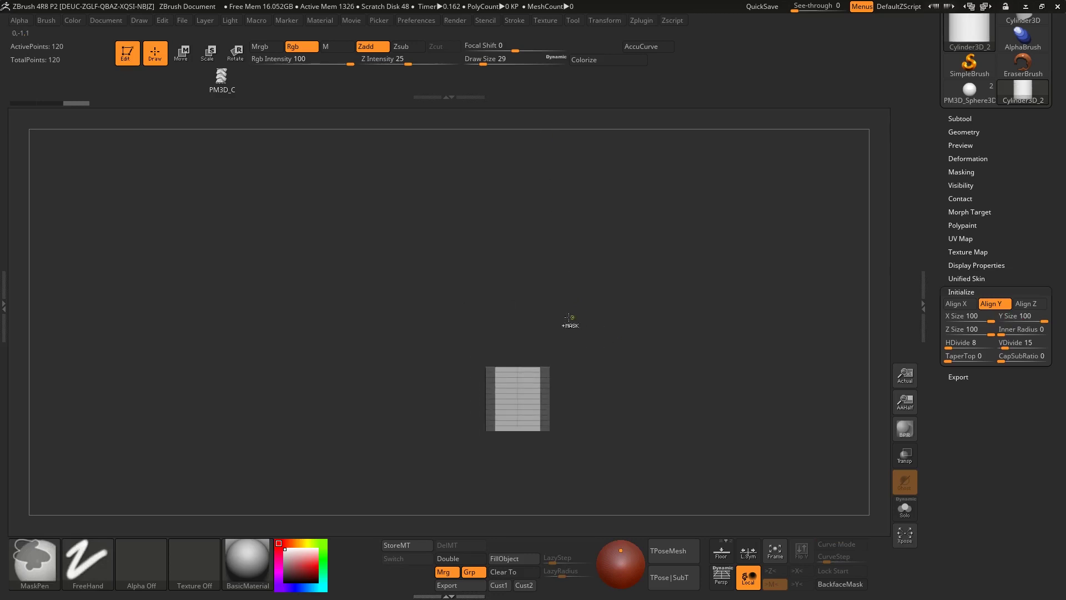
pyautogui.keyDown('alt'); pyautogui.moveTo(506, 345); pyautogui.dragTo(496, 355, button='right'); pyautogui.keyUp('alt')
pyautogui.keyDown('ctrl'); pyautogui.moveTo(497, 354); pyautogui.dragTo(497, 363, button='right'); pyautogui.keyUp('ctrl')
pyautogui.keyDown('alt'); pyautogui.moveTo(575, 318); pyautogui.dragTo(551, 302, button='right'); pyautogui.keyUp('alt')
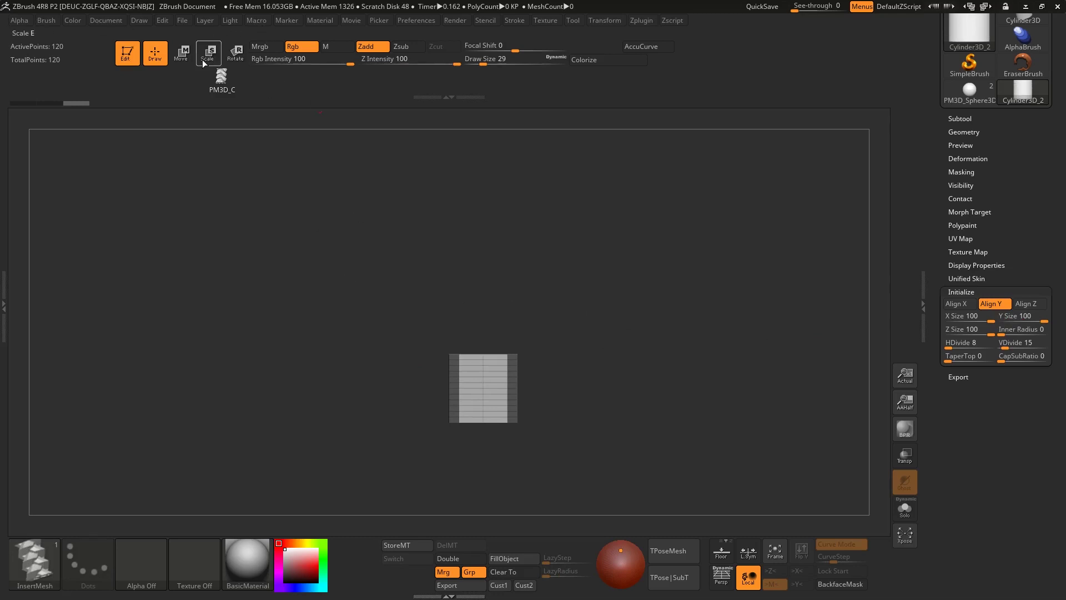
pyautogui.click(180, 62)
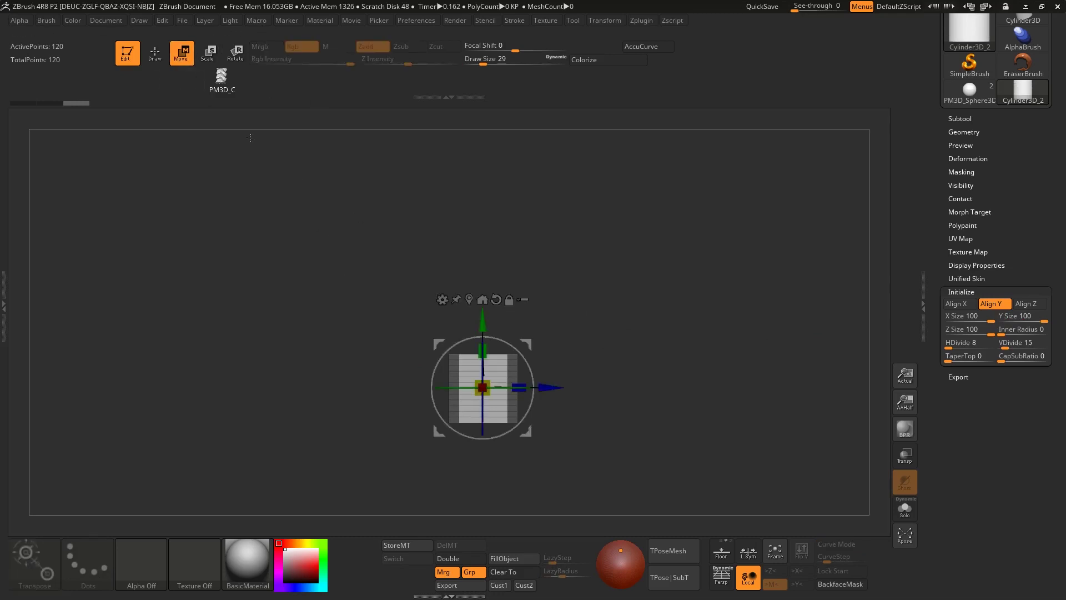
pyautogui.keyDown('alt'); pyautogui.moveTo(580, 333); pyautogui.dragTo(698, 367, button='right'); pyautogui.keyUp('alt')
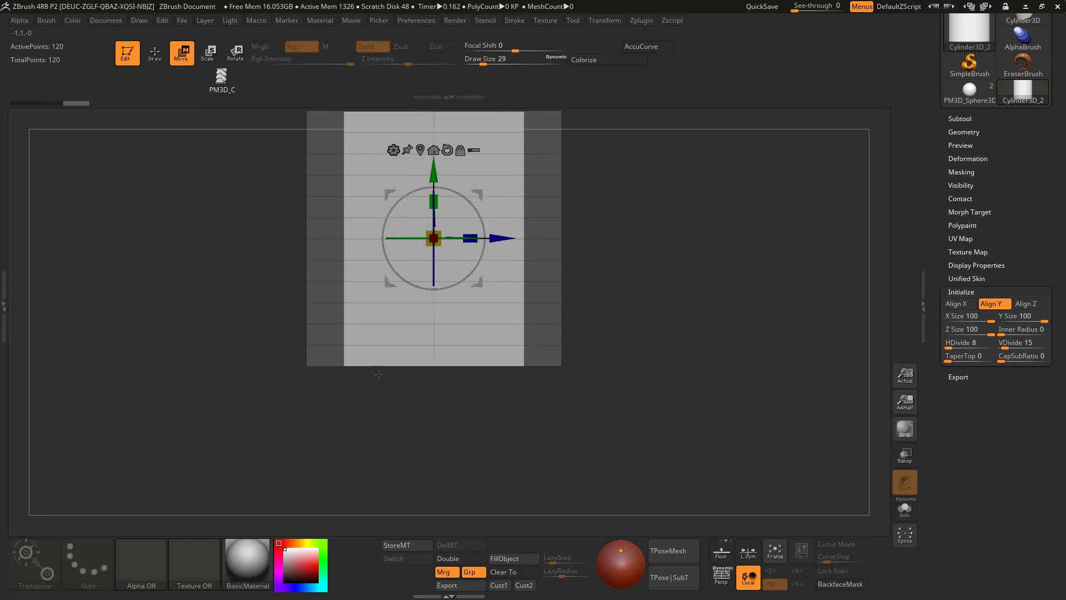
pyautogui.click(435, 366)
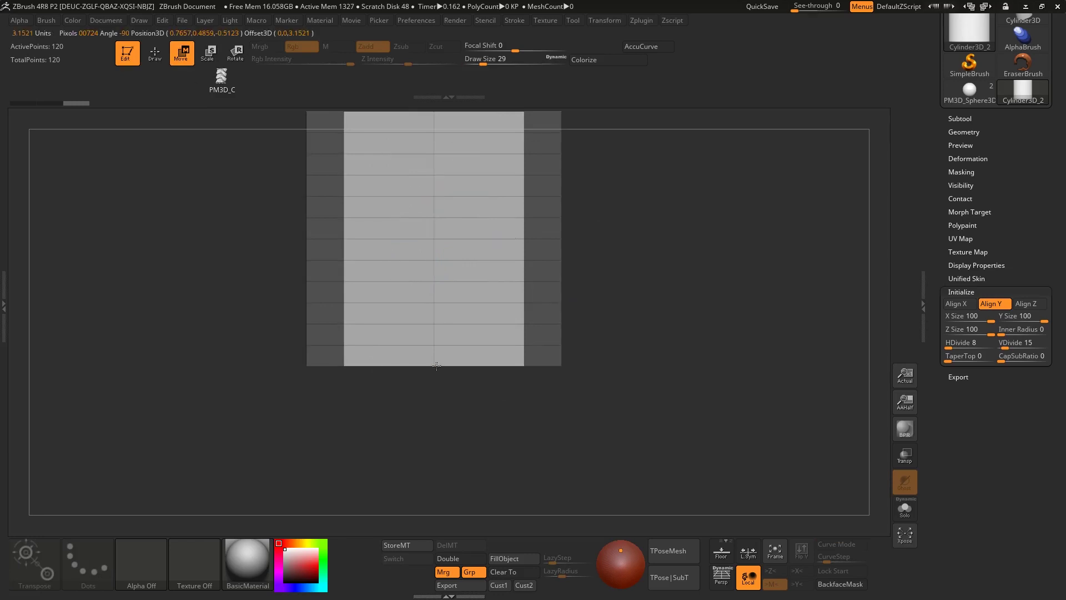
pyautogui.moveTo(527, 336); pyautogui.dragTo(379, 353, button='right')
pyautogui.moveTo(378, 353); pyautogui.dragTo(544, 312, button='right')
pyautogui.moveTo(544, 312)
pyautogui.keyDown('ctrl'); pyautogui.mouseDown(button='right')
pyautogui.moveTo(434, 353)
pyautogui.moveTo(486, 363)
pyautogui.mouseUp(button='right'); pyautogui.keyUp('ctrl')
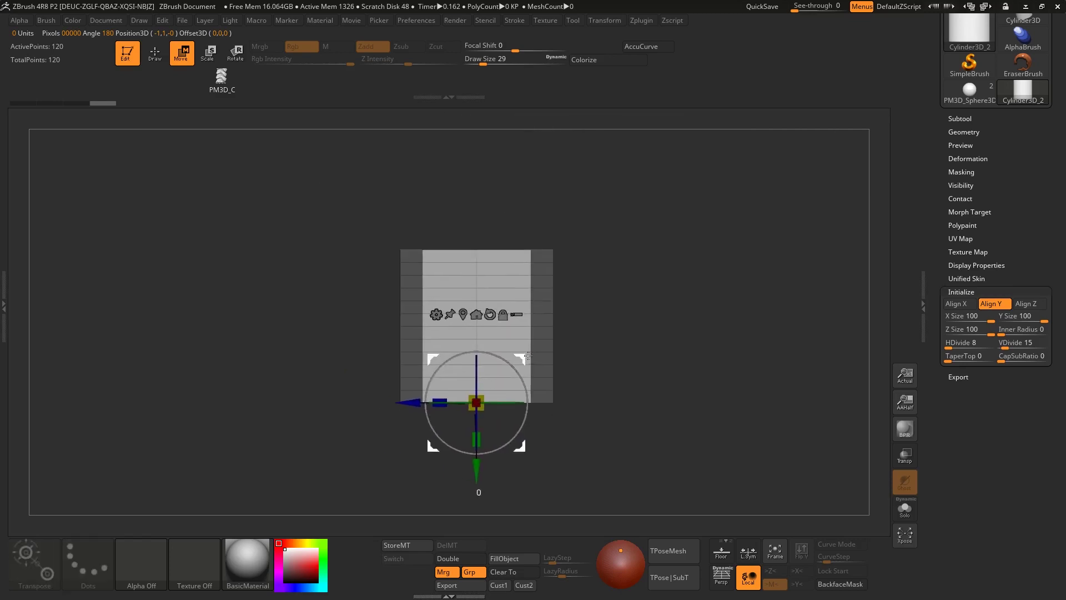
pyautogui.keyDown('ctrl'); pyautogui.moveTo(518, 268); pyautogui.dragTo(488, 358, button='right'); pyautogui.keyUp('ctrl')
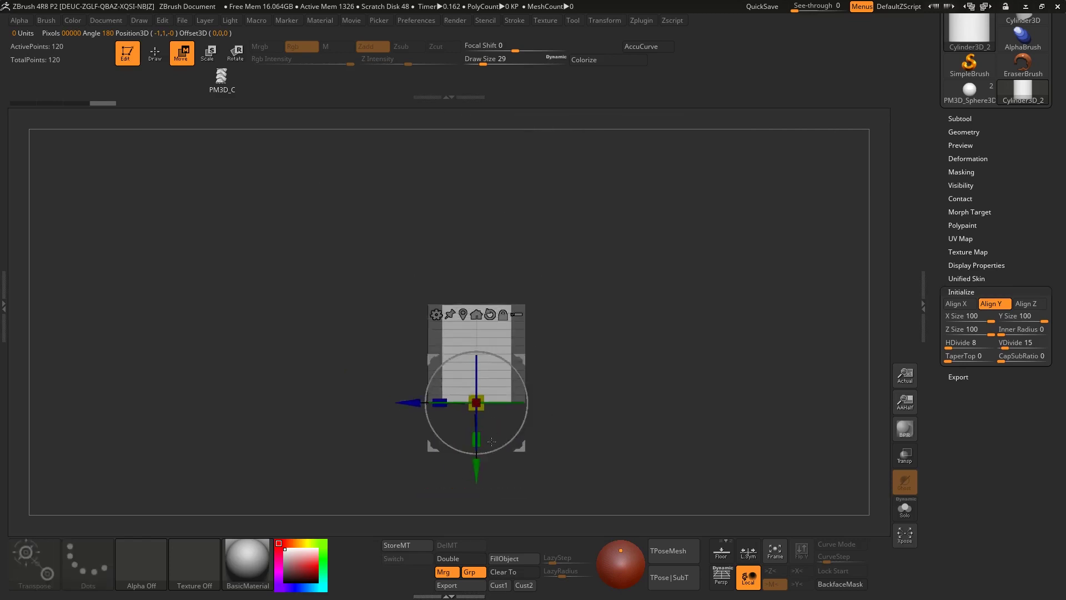
# - Stretch the cylinder along its Y axis into a column about four times as tall as it is wide
pyautogui.moveTo(481, 441); pyautogui.dragTo(526, 598)
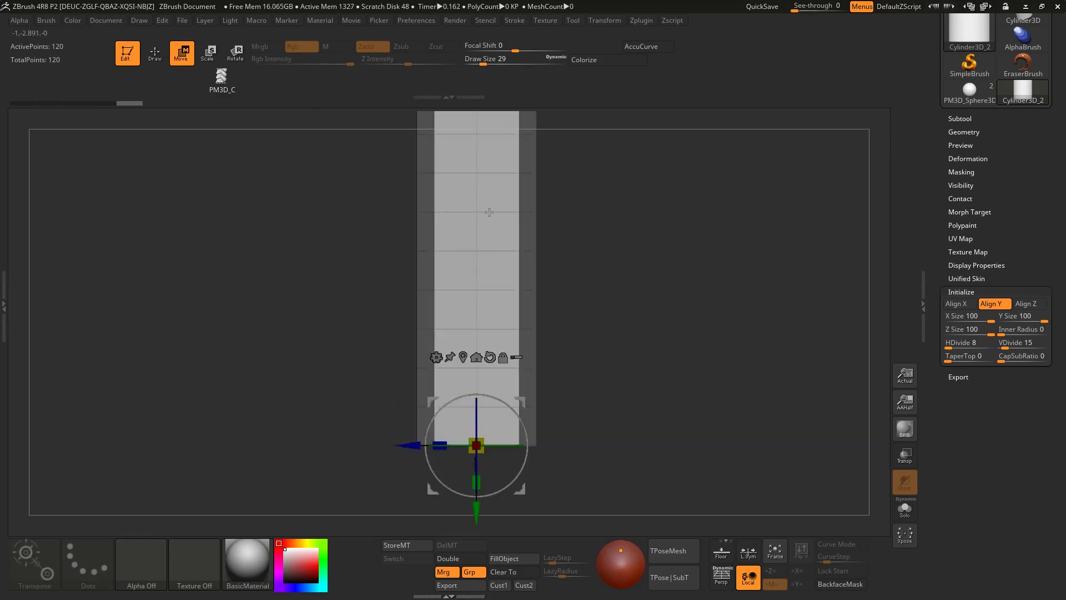
pyautogui.press('f')
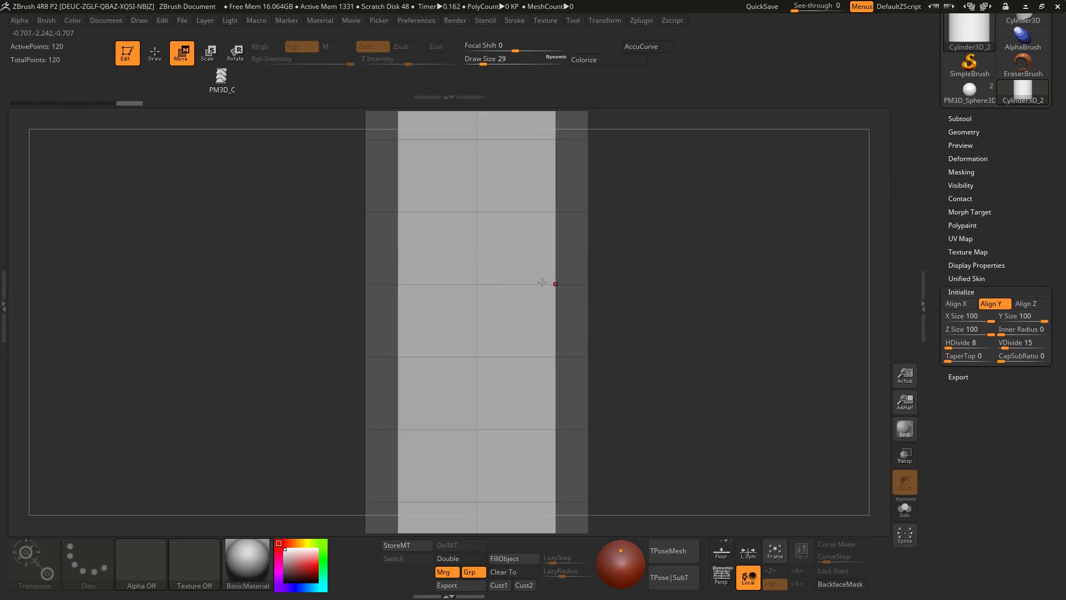
pyautogui.keyDown('ctrl'); pyautogui.moveTo(595, 326); pyautogui.dragTo(555, 307, button='right'); pyautogui.keyUp('ctrl')
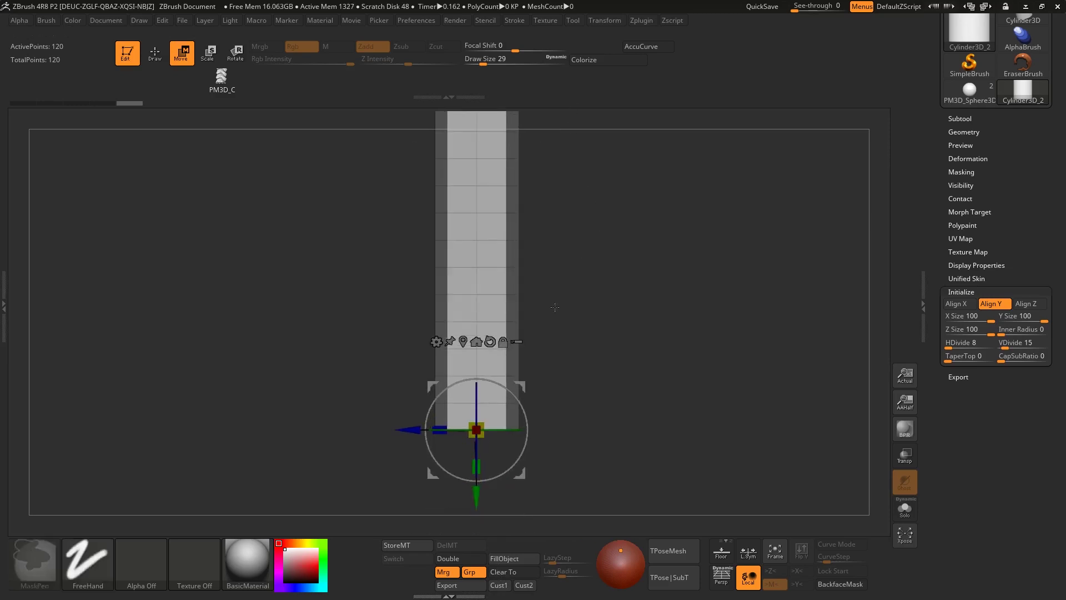
pyautogui.moveTo(476, 467); pyautogui.dragTo(499, 467)
pyautogui.keyDown('ctrl'); pyautogui.moveTo(592, 289); pyautogui.dragTo(613, 240, button='right'); pyautogui.keyUp('ctrl')
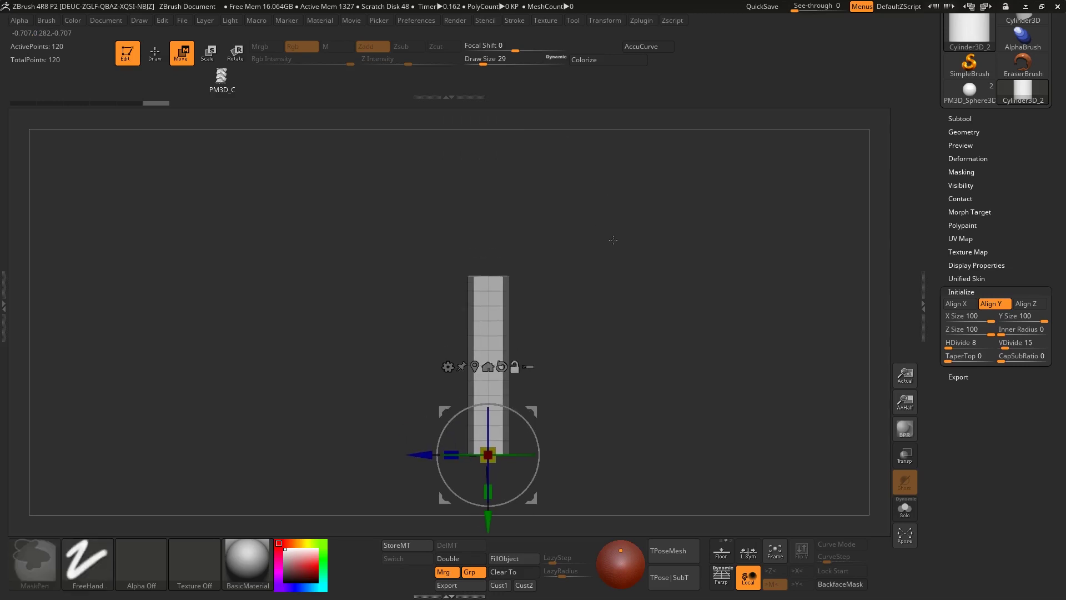
pyautogui.keyDown('ctrl'); pyautogui.click(561, 287); pyautogui.keyUp('ctrl')
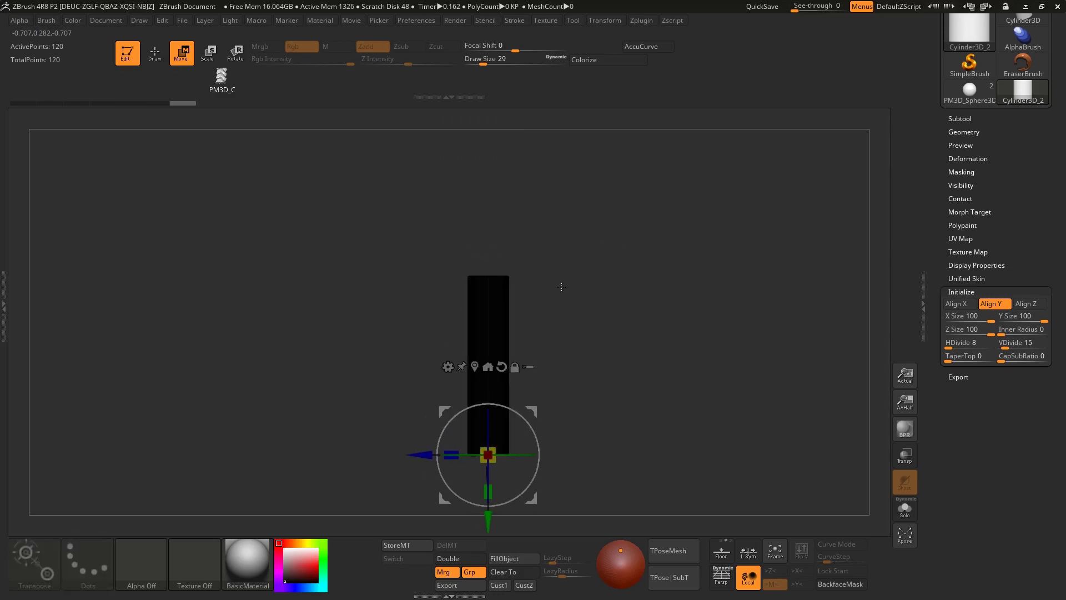
pyautogui.keyDown('ctrl'); pyautogui.click(580, 271); pyautogui.keyUp('ctrl')
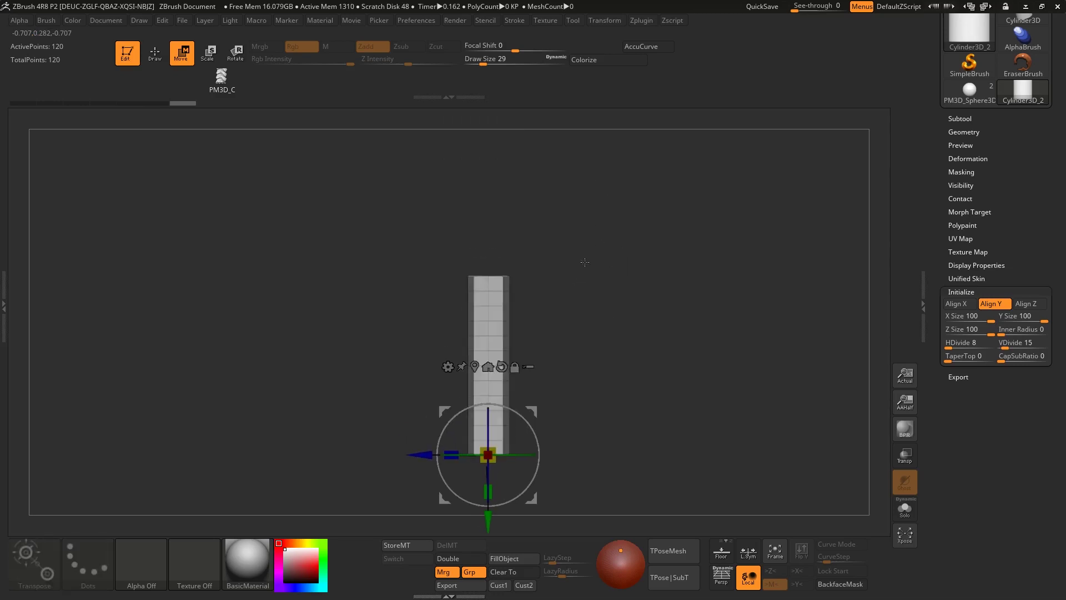
pyautogui.keyDown('ctrl'); pyautogui.moveTo(592, 252); pyautogui.dragTo(578, 259); pyautogui.keyUp('ctrl')
# - Try to mask a horizontal band across the upper part of the cylinder primitive
pyautogui.click(165, 59)
pyautogui.moveTo(554, 300)
pyautogui.keyDown('alt'); pyautogui.mouseDown()
pyautogui.moveTo(547, 252)
pyautogui.moveTo(551, 264)
pyautogui.mouseUp(); pyautogui.keyUp('alt')
pyautogui.keyDown('ctrl'); pyautogui.moveTo(514, 285); pyautogui.dragTo(661, 254, button='right'); pyautogui.keyUp('ctrl')
pyautogui.keyDown('alt'); pyautogui.moveTo(636, 241); pyautogui.dragTo(647, 292); pyautogui.keyUp('alt')
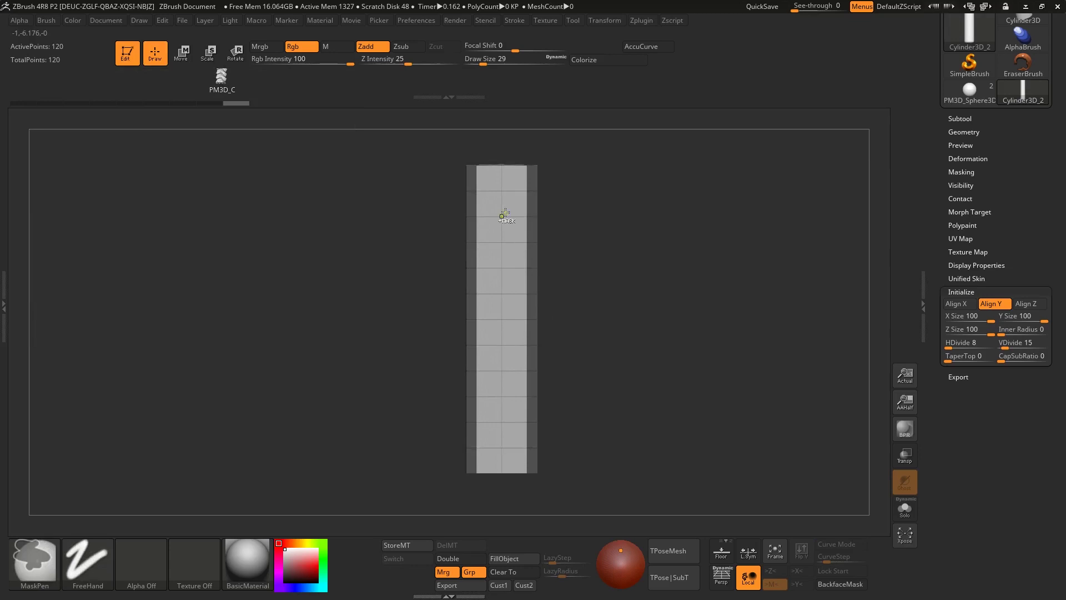
pyautogui.keyDown('alt'); pyautogui.moveTo(583, 214); pyautogui.dragTo(584, 237); pyautogui.keyUp('alt')
pyautogui.press('ctrl')
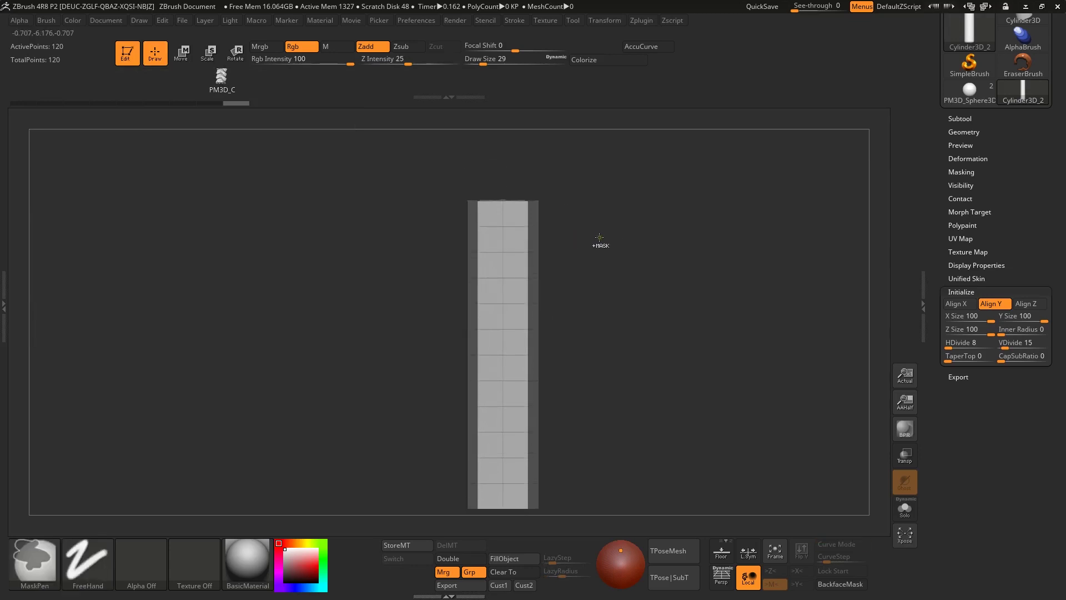
pyautogui.keyDown('ctrl'); pyautogui.moveTo(385, 230); pyautogui.dragTo(633, 277); pyautogui.keyUp('ctrl')
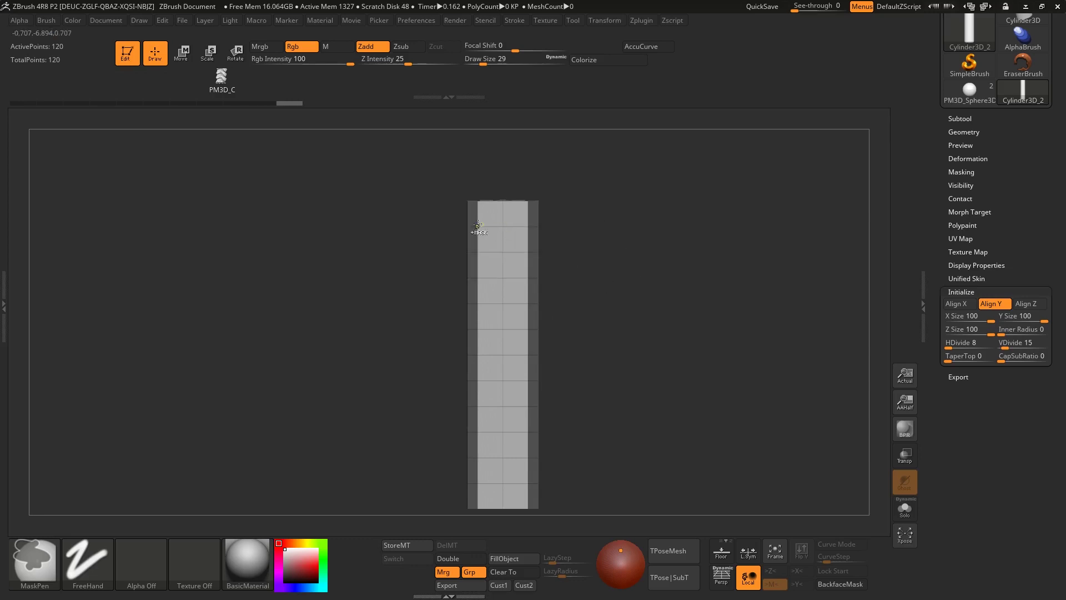
pyautogui.moveTo(454, 237)
pyautogui.keyDown('ctrl'); pyautogui.mouseDown()
pyautogui.moveTo(549, 311)
pyautogui.moveTo(566, 288)
pyautogui.moveTo(620, 289)
pyautogui.moveTo(587, 278)
pyautogui.moveTo(654, 301)
pyautogui.moveTo(660, 314)
pyautogui.mouseUp(); pyautogui.keyUp('ctrl')
# - Convert the cylinder primitive into an editable PolyMesh3D
pyautogui.press('w')
pyautogui.moveTo(1022, 199); pyautogui.dragTo(1031, 287)
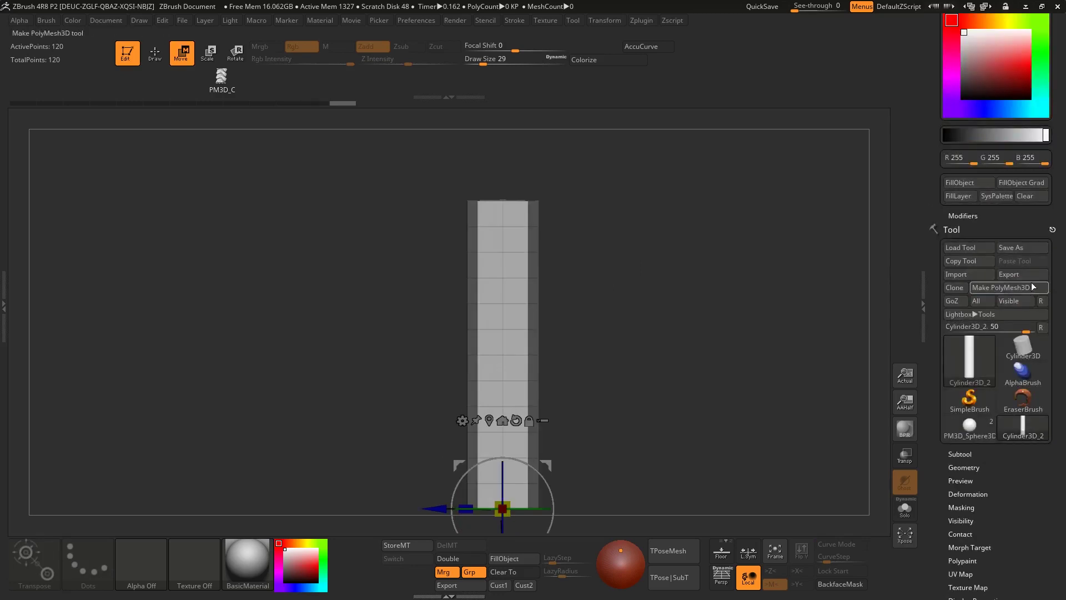
pyautogui.click(1018, 291)
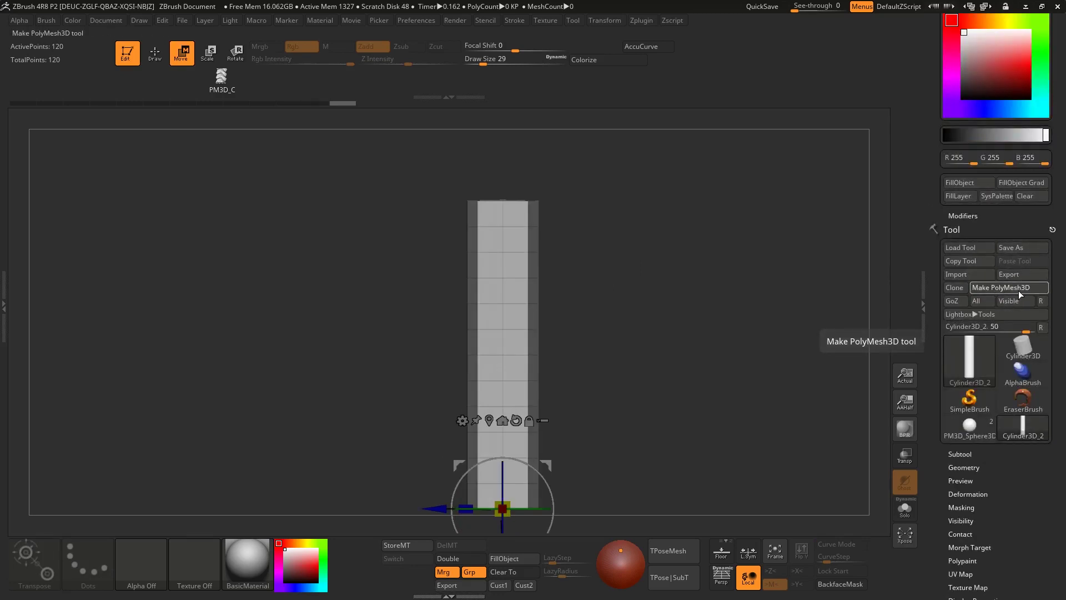
# - Mask two horizontal bands around the column, one near its upper end and one near its lower end
pyautogui.press('ctrl')
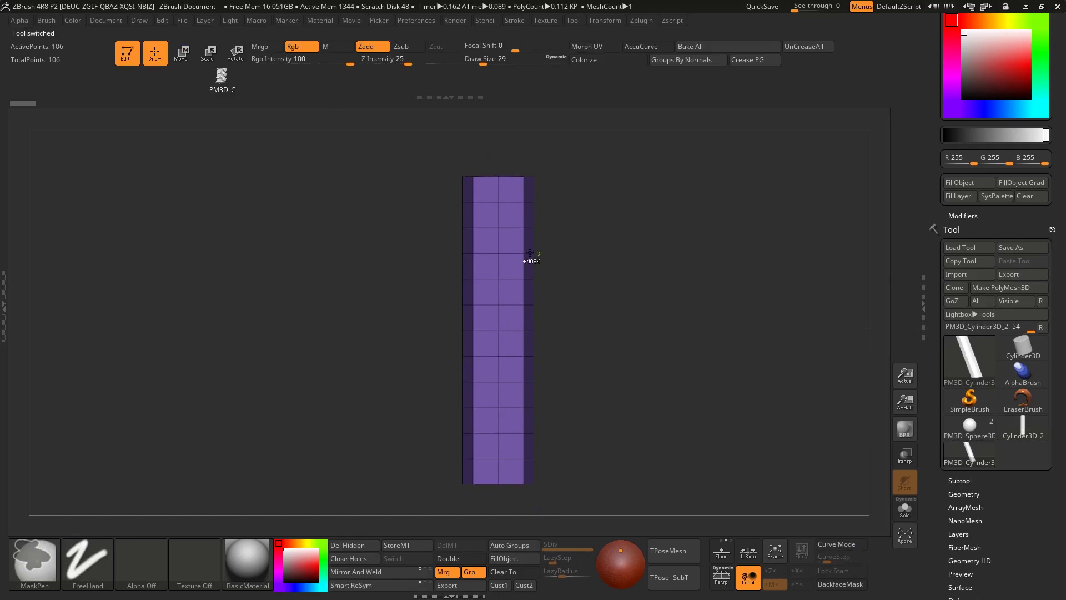
pyautogui.keyDown('ctrl'); pyautogui.moveTo(394, 264); pyautogui.dragTo(700, 221); pyautogui.keyUp('ctrl')
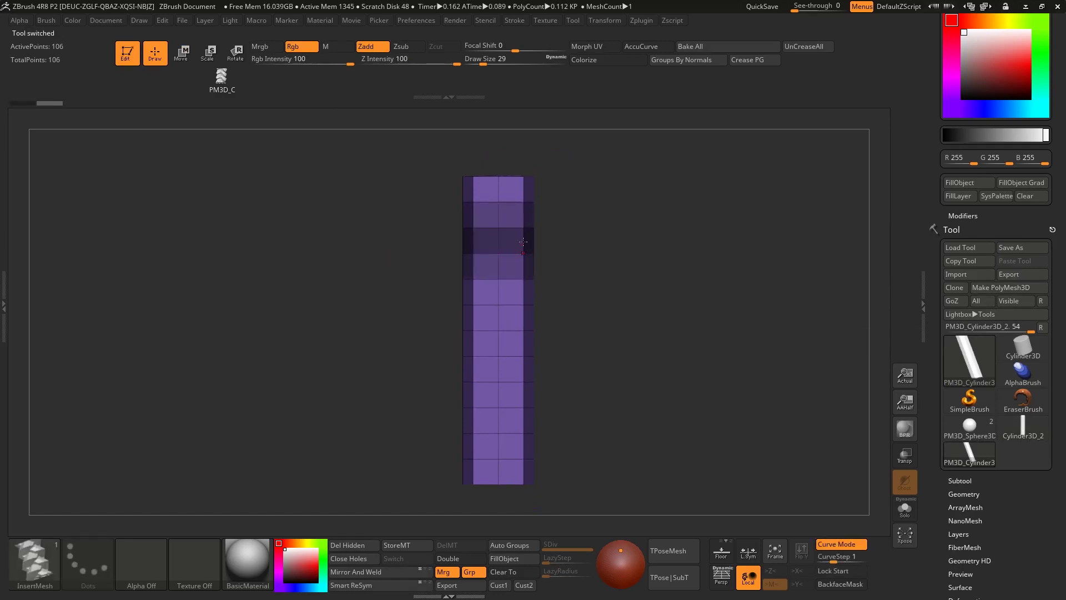
pyautogui.press('ctrl')
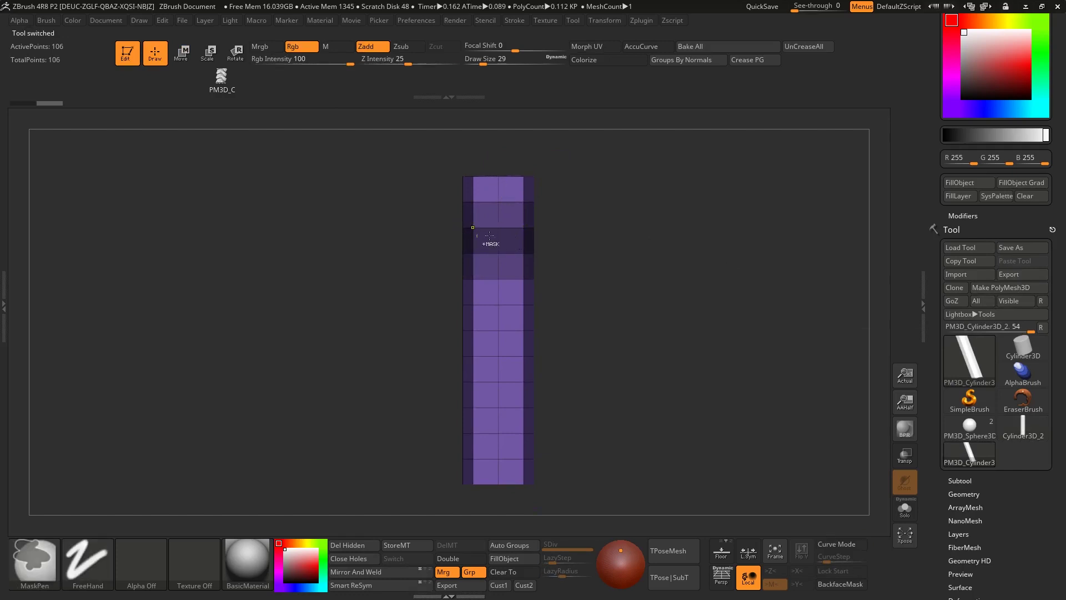
pyautogui.keyDown('alt'); pyautogui.moveTo(655, 333); pyautogui.dragTo(652, 282); pyautogui.keyUp('alt')
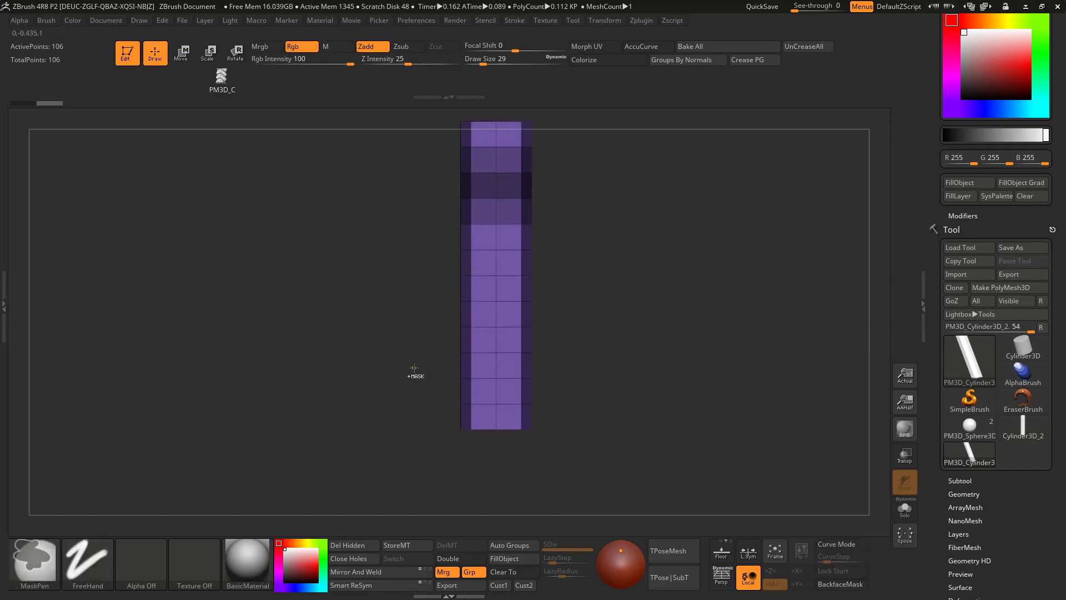
pyautogui.keyDown('ctrl'); pyautogui.moveTo(424, 357); pyautogui.dragTo(582, 321); pyautogui.keyUp('ctrl')
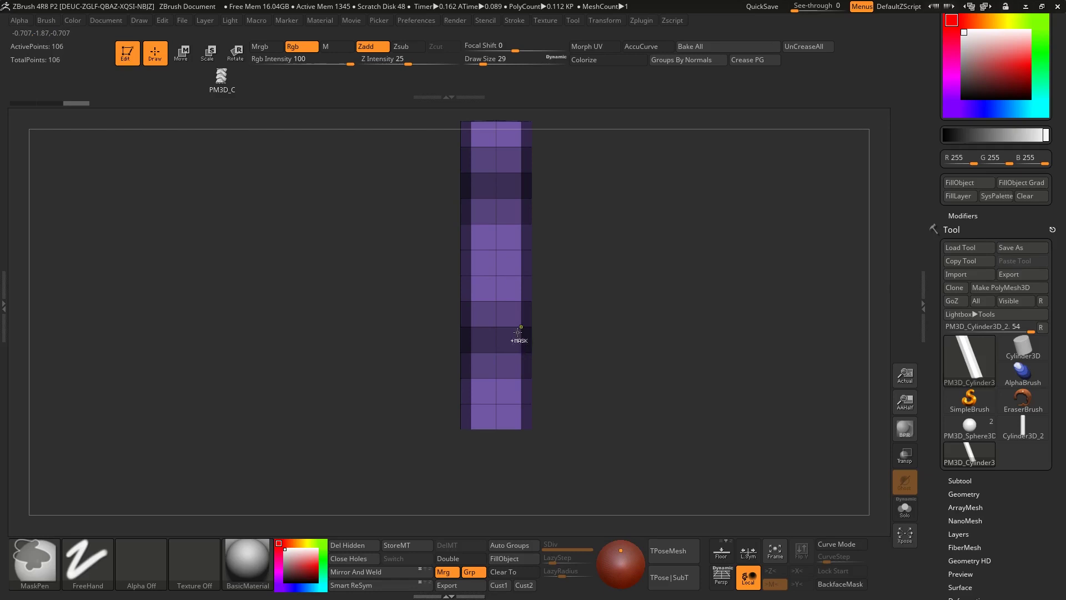
# - Invert the mask and move the two unmasked bands sideways by about half the column's width
pyautogui.keyDown('alt'); pyautogui.moveTo(611, 359); pyautogui.dragTo(614, 346); pyautogui.keyUp('alt')
pyautogui.moveTo(543, 346); pyautogui.dragTo(562, 271)
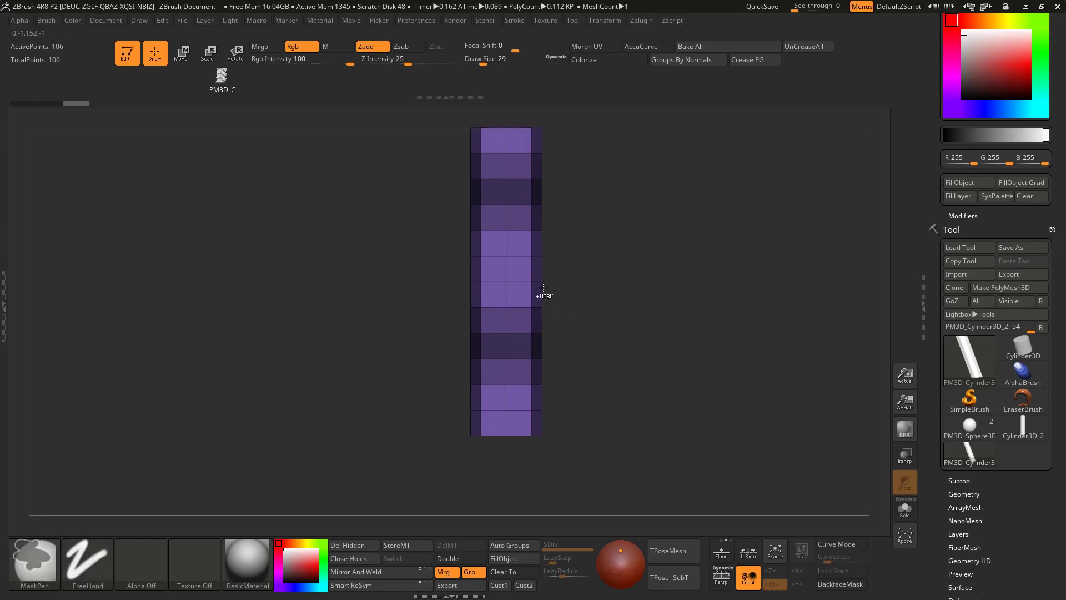
pyautogui.moveTo(606, 310); pyautogui.dragTo(603, 316)
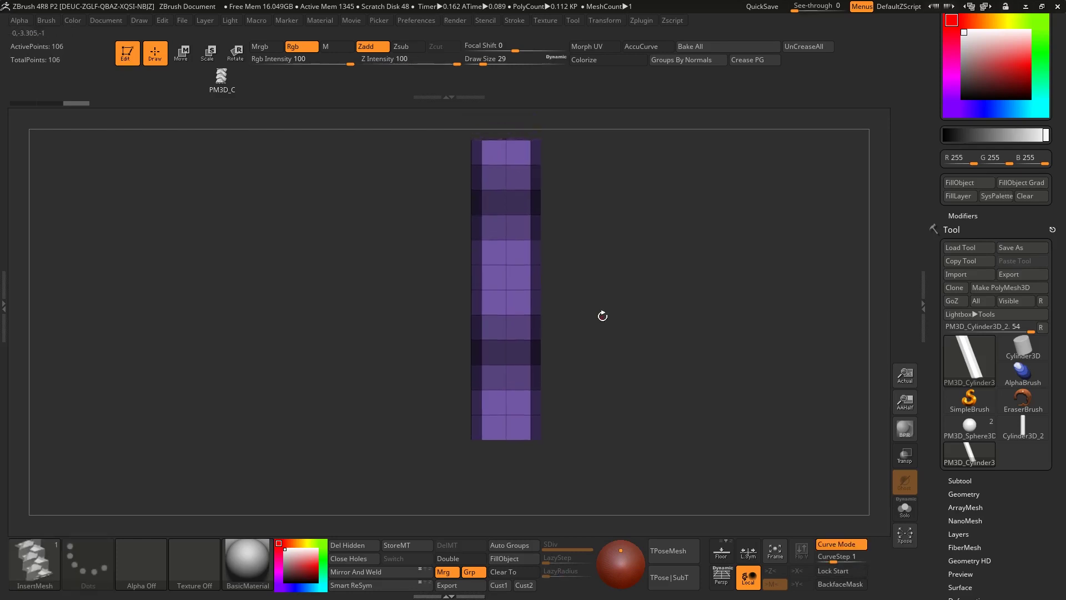
pyautogui.click(191, 60)
pyautogui.keyDown('ctrl'); pyautogui.click(618, 319); pyautogui.keyUp('ctrl')
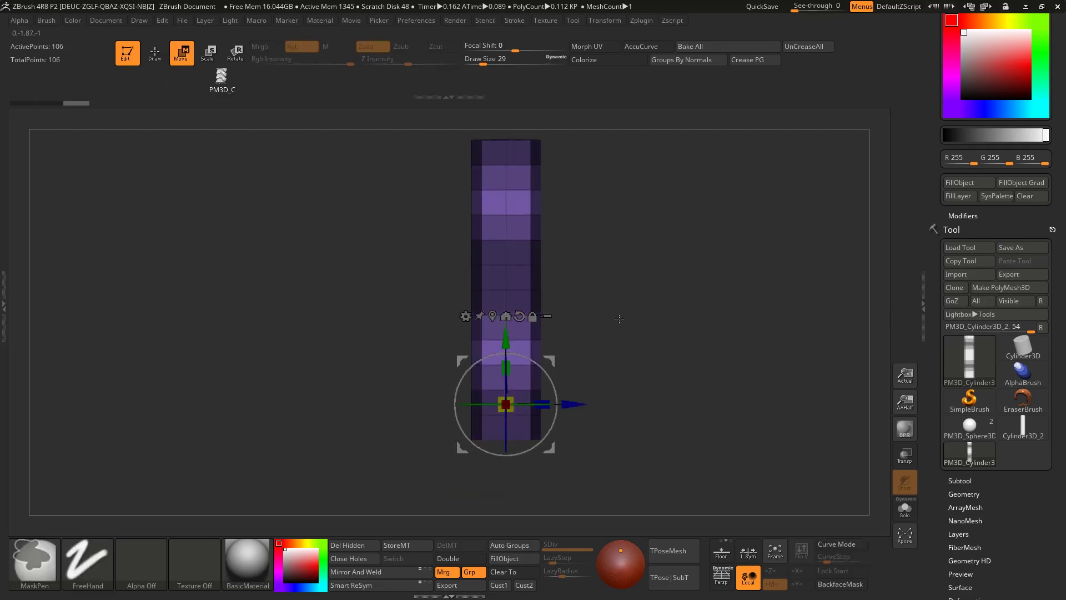
pyautogui.moveTo(548, 360); pyautogui.dragTo(589, 358)
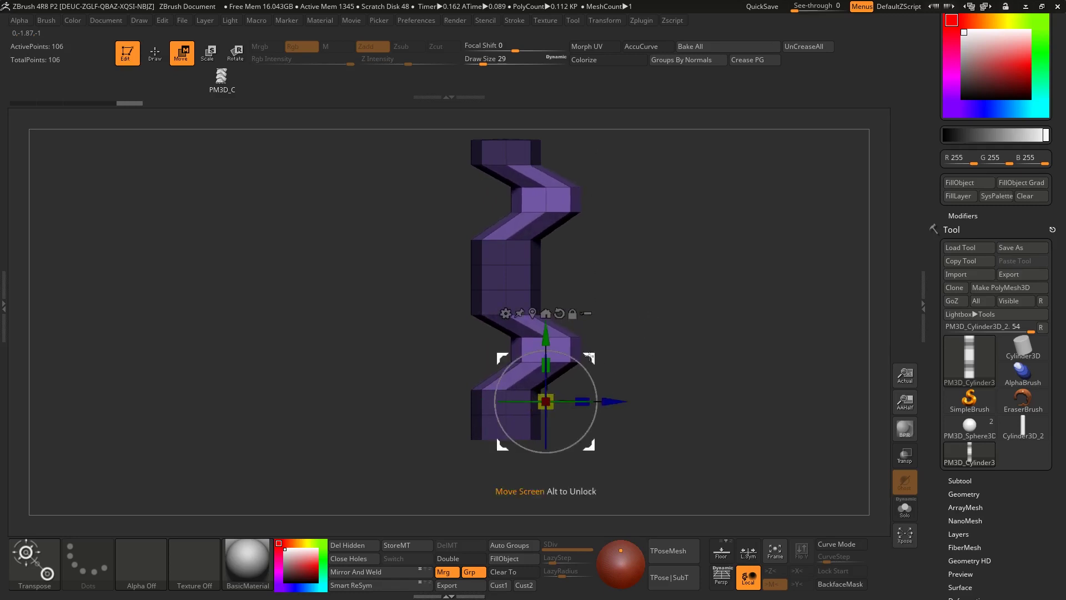
# - Shift the two unmasked bands slightly further sideways to deepen the zigzag, and clear the mask
pyautogui.keyDown('ctrl'); pyautogui.moveTo(622, 300); pyautogui.dragTo(650, 348, button='right'); pyautogui.keyUp('ctrl')
pyautogui.moveTo(499, 229)
pyautogui.keyDown('alt'); pyautogui.mouseDown(button='right')
pyautogui.moveTo(542, 318)
pyautogui.moveTo(573, 319)
pyautogui.mouseUp(button='right'); pyautogui.keyUp('alt')
pyautogui.keyDown('ctrl'); pyautogui.moveTo(573, 319); pyautogui.dragTo(666, 430, button='right'); pyautogui.keyUp('ctrl')
pyautogui.scroll(2, 601, 383)
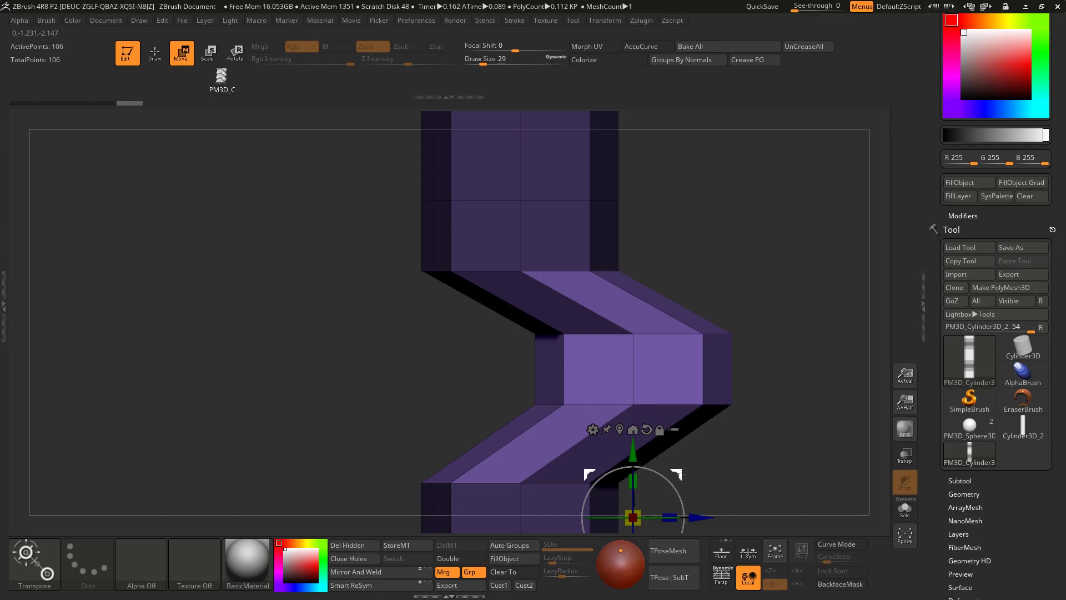
pyautogui.moveTo(682, 473); pyautogui.dragTo(704, 474)
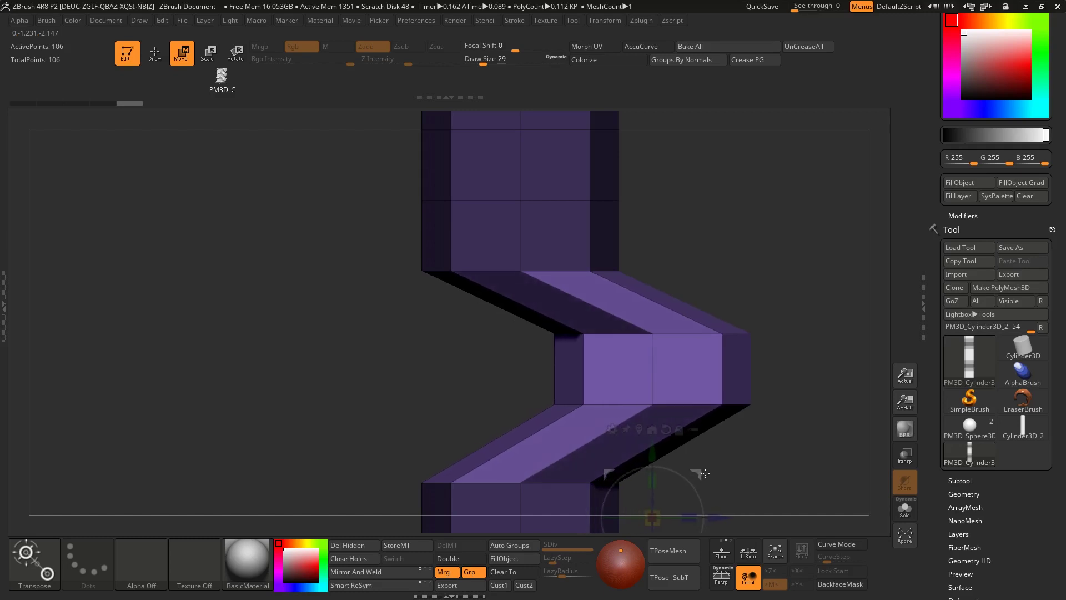
pyautogui.moveTo(785, 311)
pyautogui.keyDown('alt'); pyautogui.mouseDown()
pyautogui.moveTo(791, 231)
pyautogui.moveTo(688, 330)
pyautogui.moveTo(671, 315)
pyautogui.moveTo(661, 348)
pyautogui.moveTo(610, 353)
pyautogui.moveTo(593, 290)
pyautogui.mouseUp(); pyautogui.keyUp('alt')
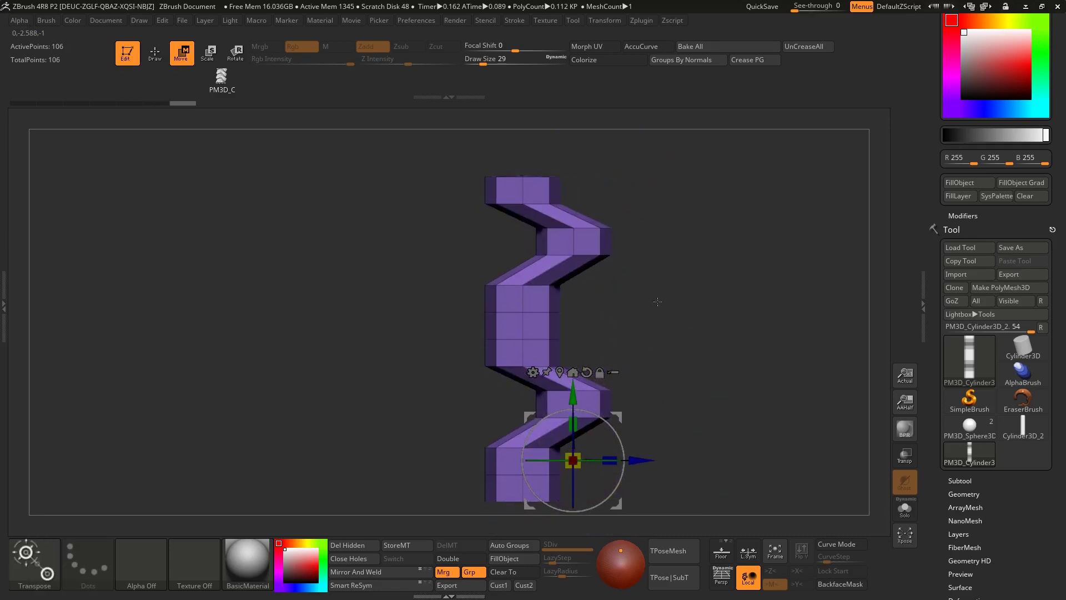
# - Examine the edge loops along the straight segments and bends of the zigzag column
pyautogui.keyDown('ctrl'); pyautogui.moveTo(561, 205); pyautogui.dragTo(565, 233, button='right'); pyautogui.keyUp('ctrl')
pyautogui.keyDown('alt'); pyautogui.moveTo(565, 233); pyautogui.dragTo(588, 256, button='right'); pyautogui.keyUp('alt')
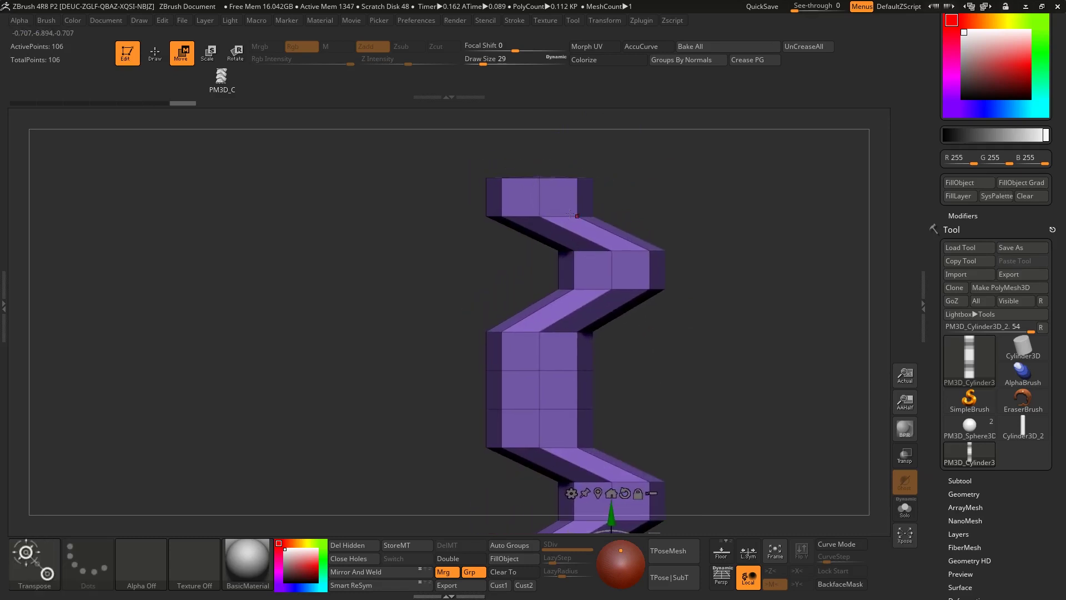
pyautogui.keyDown('alt'); pyautogui.moveTo(660, 344); pyautogui.dragTo(682, 241, button='right'); pyautogui.keyUp('alt')
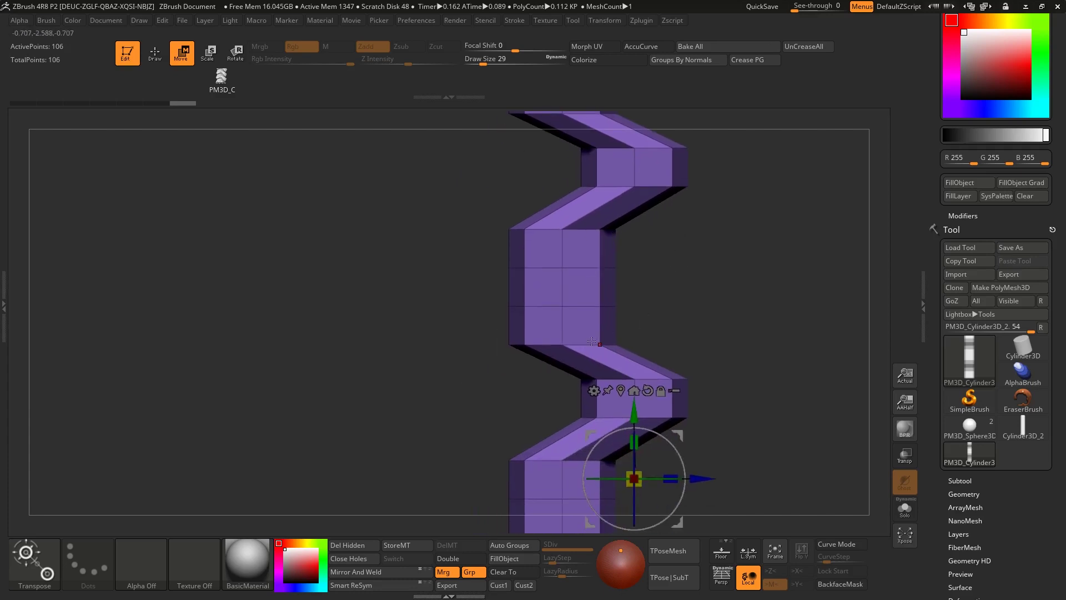
pyautogui.keyDown('alt'); pyautogui.moveTo(660, 389); pyautogui.dragTo(674, 274, button='right'); pyautogui.keyUp('alt')
pyautogui.keyDown('alt'); pyautogui.moveTo(591, 344); pyautogui.dragTo(590, 520, button='right'); pyautogui.keyUp('alt')
pyautogui.keyDown('alt'); pyautogui.moveTo(621, 246); pyautogui.dragTo(616, 311, button='right'); pyautogui.keyUp('alt')
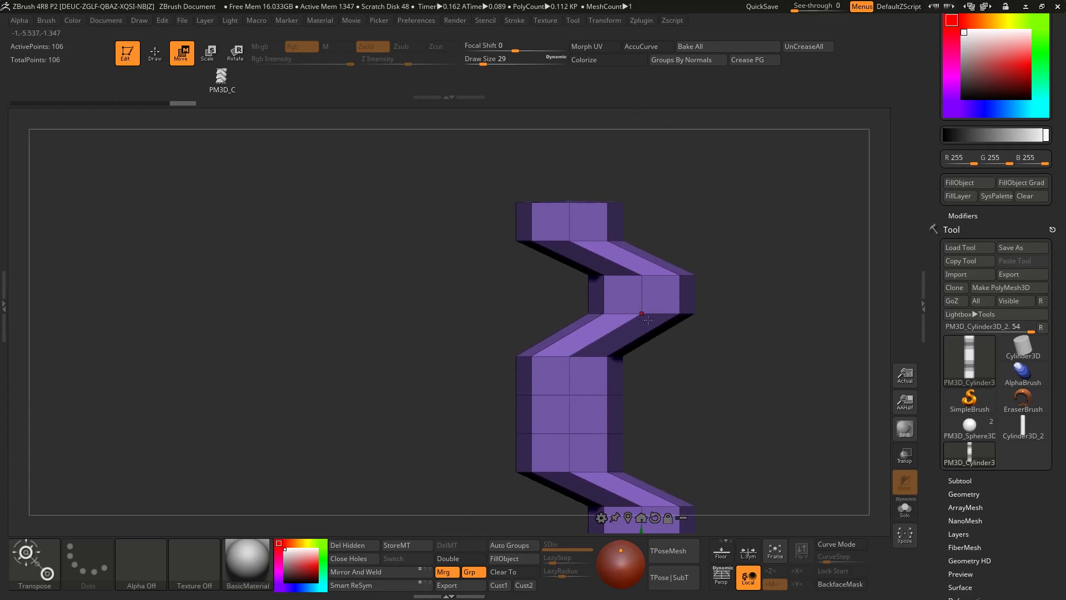
pyautogui.keyDown('alt'); pyautogui.moveTo(647, 320); pyautogui.dragTo(647, 316); pyautogui.keyUp('alt')
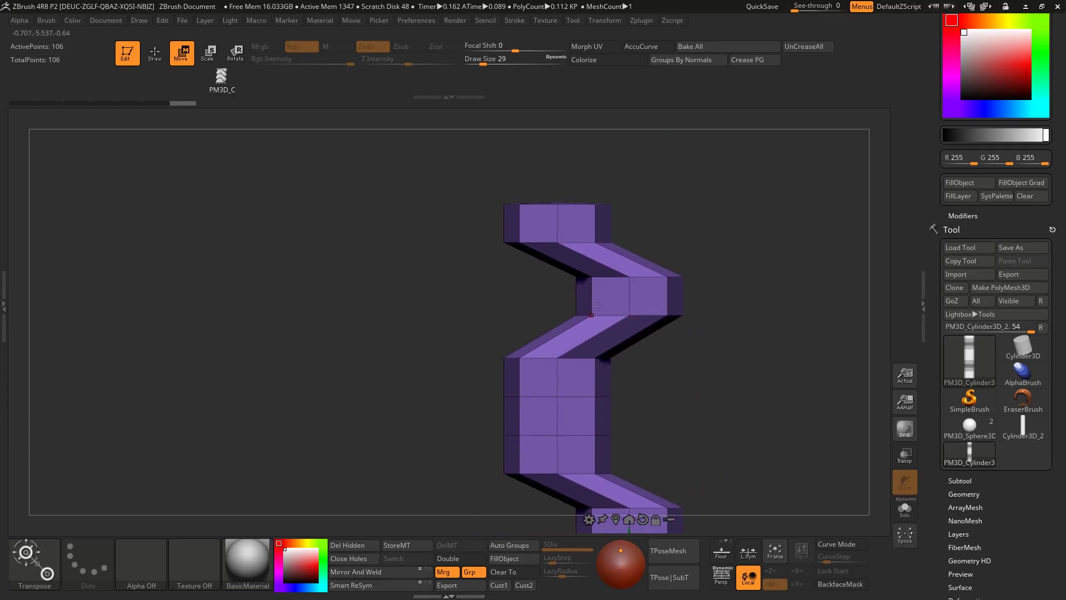
# - Select the ZModeler brush and set its edge action to Delete with the EdgeLoop Complete target
pyautogui.press('b')
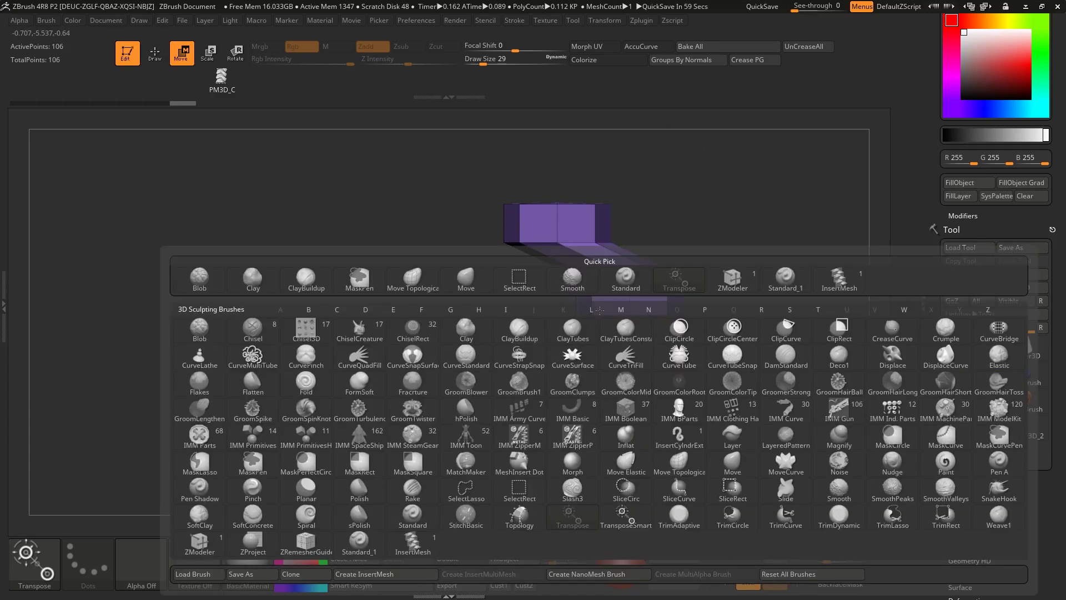
pyautogui.press('z')
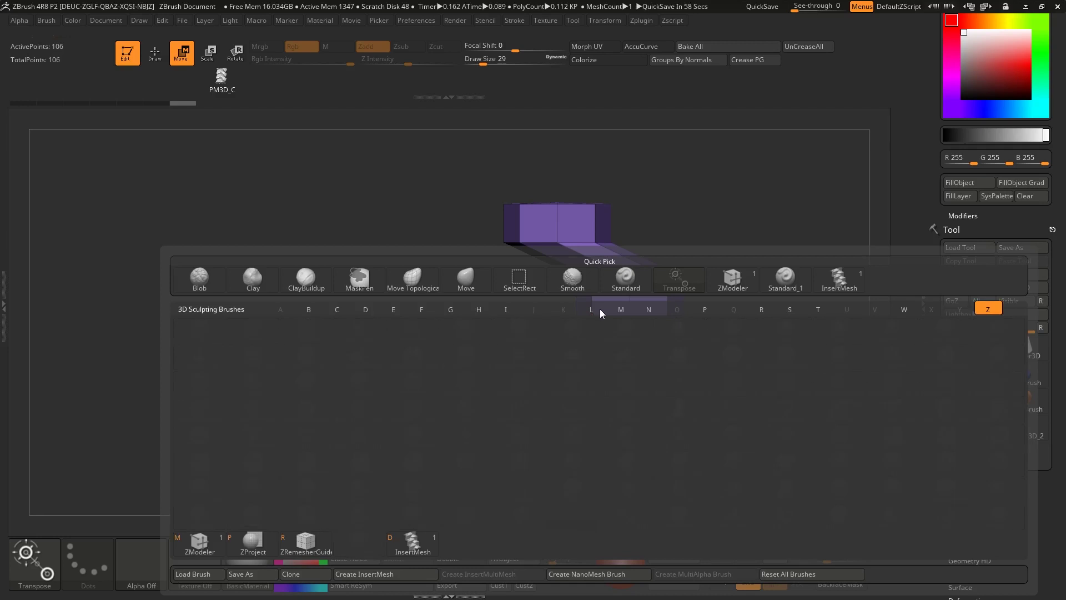
pyautogui.press('m')
pyautogui.keyDown('alt'); pyautogui.moveTo(518, 281); pyautogui.dragTo(491, 295); pyautogui.keyUp('alt')
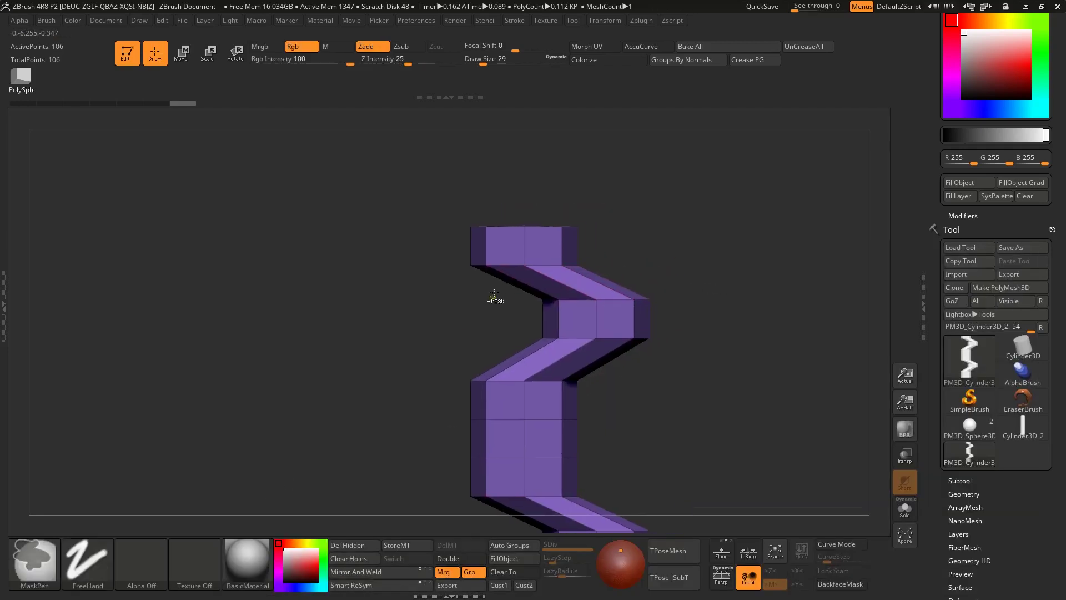
pyautogui.keyDown('ctrl'); pyautogui.moveTo(494, 293); pyautogui.dragTo(594, 283, button='right'); pyautogui.keyUp('ctrl')
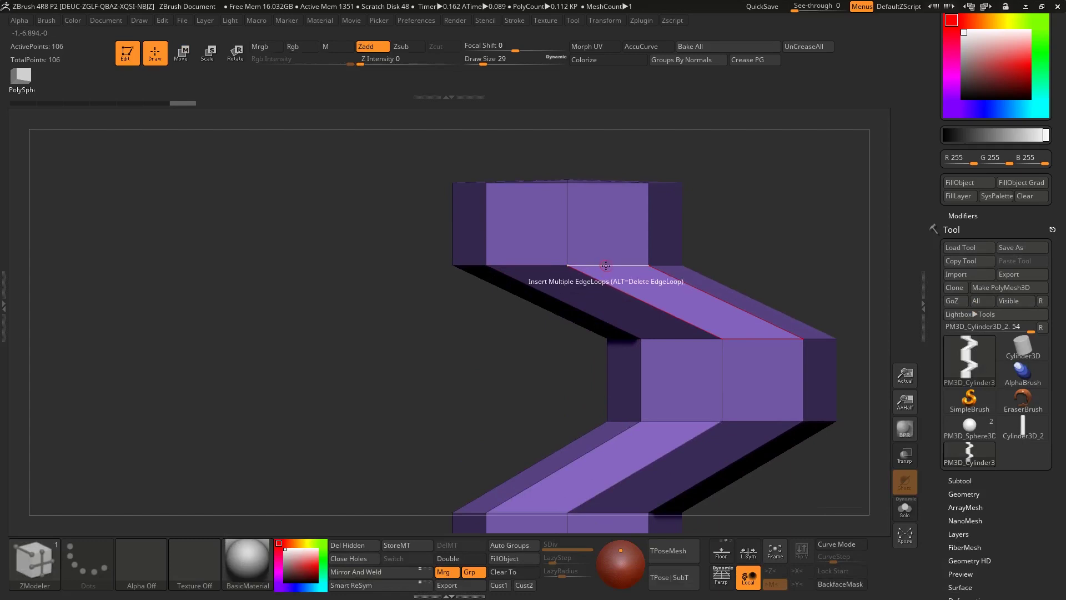
pyautogui.press('space')
pyautogui.click(605, 263)
pyautogui.press('space')
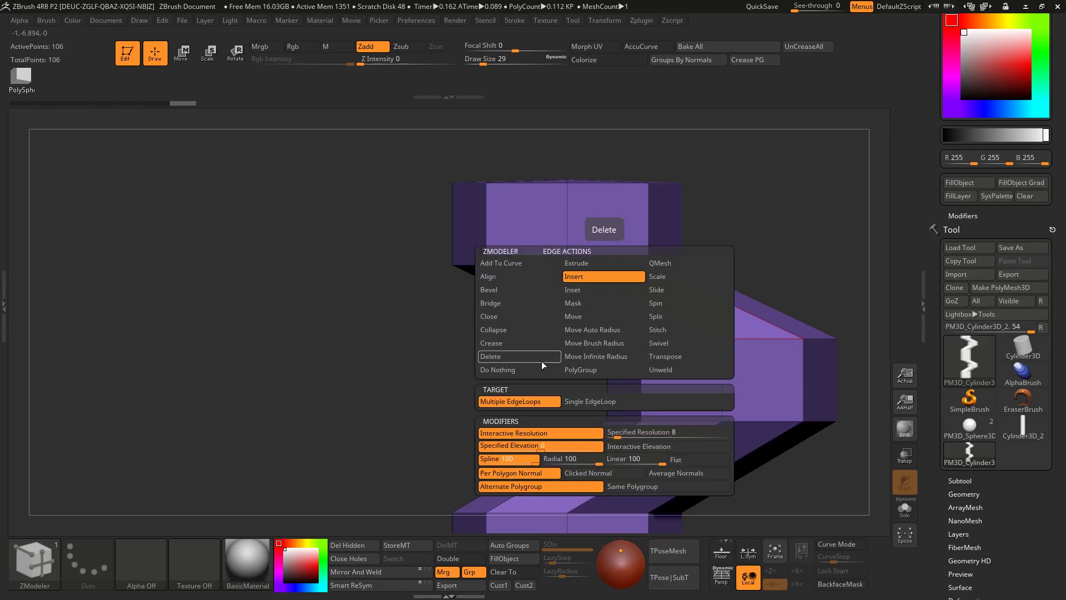
pyautogui.click(498, 360)
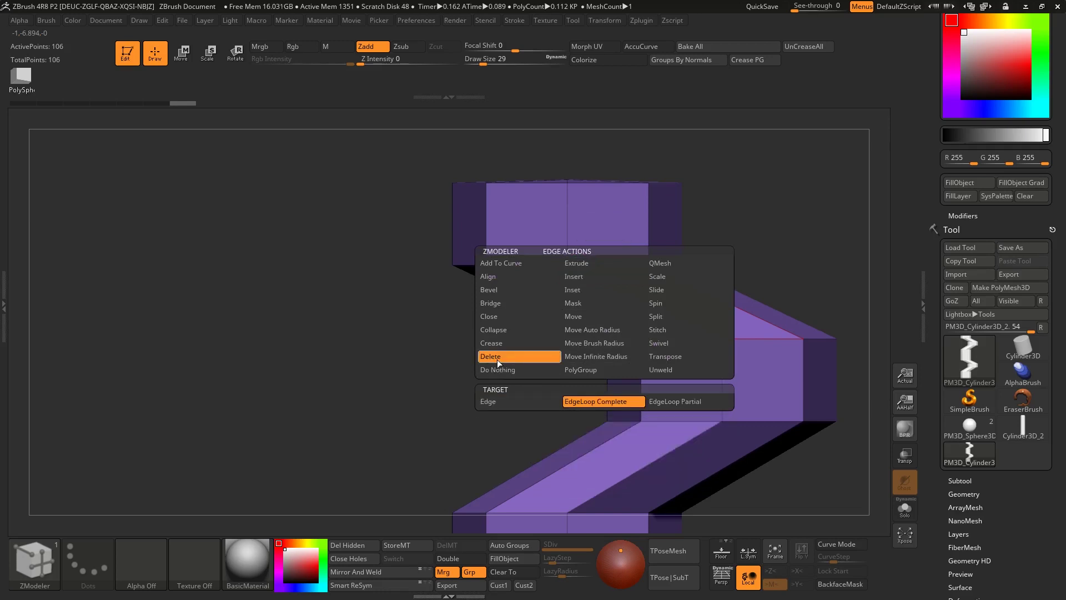
pyautogui.click(598, 401)
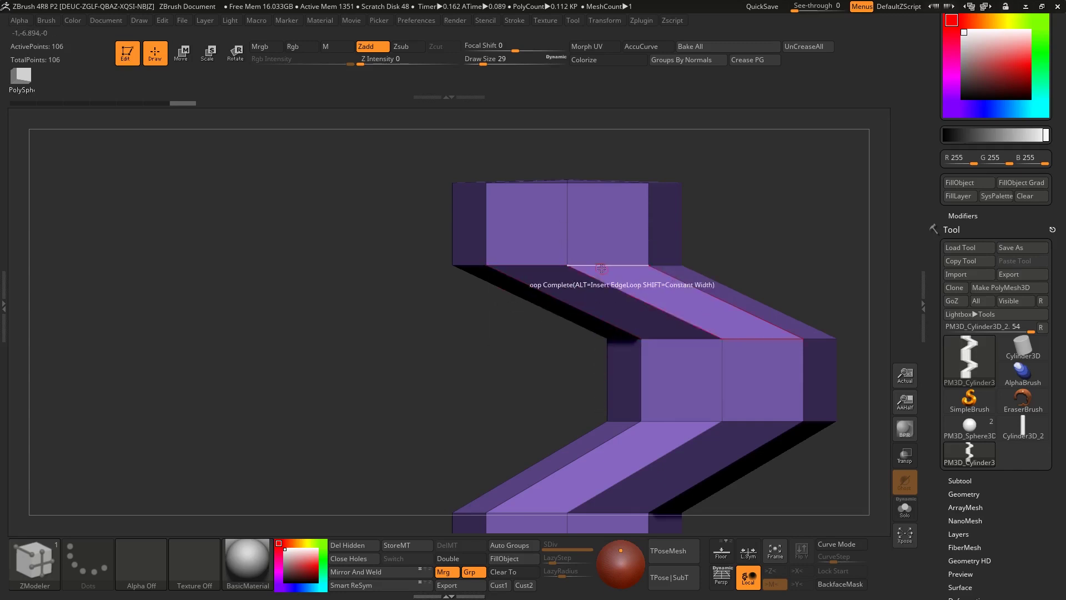
# - Delete four edge loops: below the top end, at both ends of the middle straight segment, and atop the bottom segment
pyautogui.click(611, 283)
pyautogui.keyDown('alt'); pyautogui.moveTo(634, 439); pyautogui.dragTo(624, 264, button='right'); pyautogui.keyUp('alt')
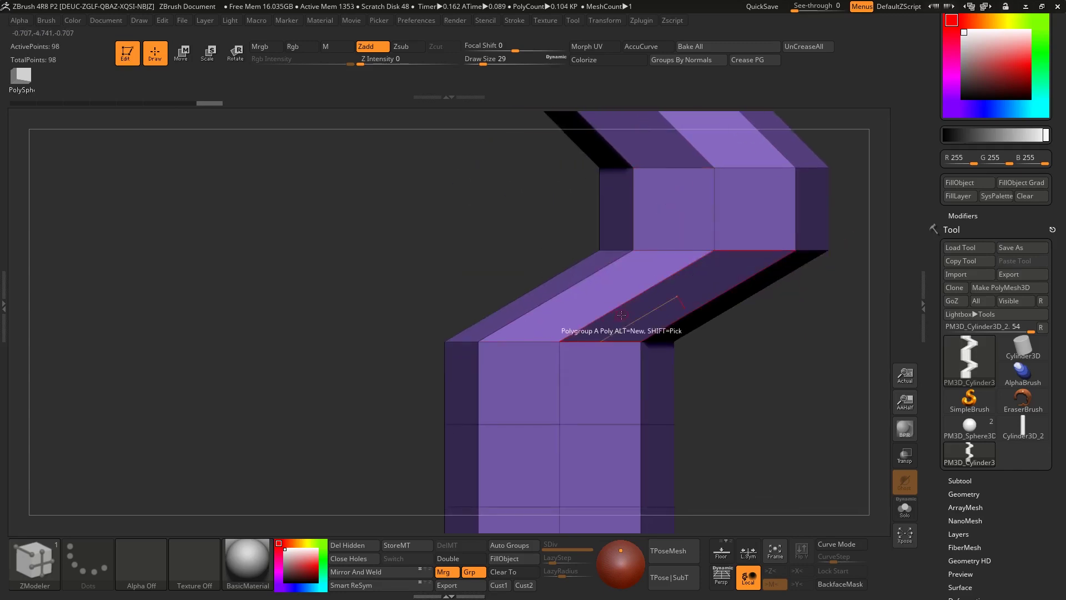
pyautogui.keyDown('ctrl'); pyautogui.moveTo(608, 333); pyautogui.dragTo(526, 290, button='right'); pyautogui.keyUp('ctrl')
pyautogui.keyDown('alt'); pyautogui.moveTo(468, 376); pyautogui.dragTo(421, 263, button='right'); pyautogui.keyUp('alt')
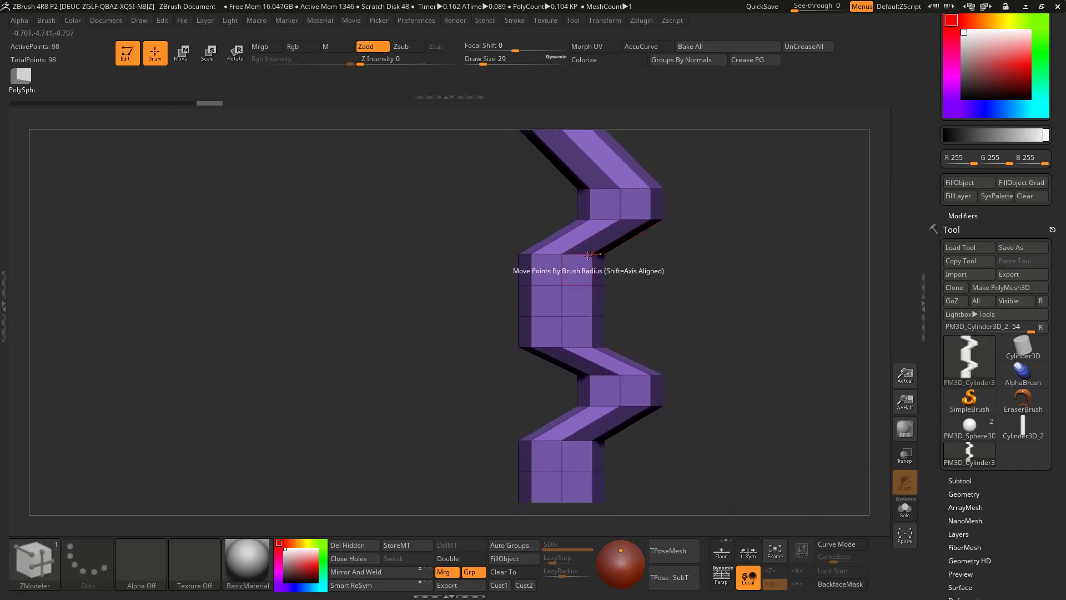
pyautogui.click(580, 256)
pyautogui.keyDown('ctrl'); pyautogui.moveTo(606, 279); pyautogui.dragTo(598, 272, button='right'); pyautogui.keyUp('ctrl')
pyautogui.click(598, 272)
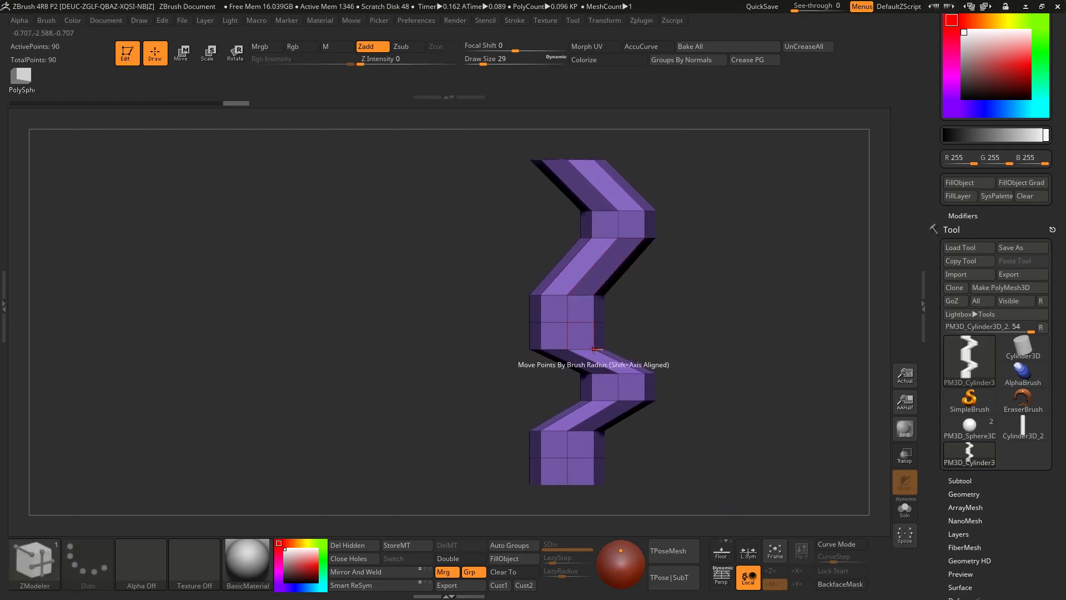
pyautogui.click(584, 433)
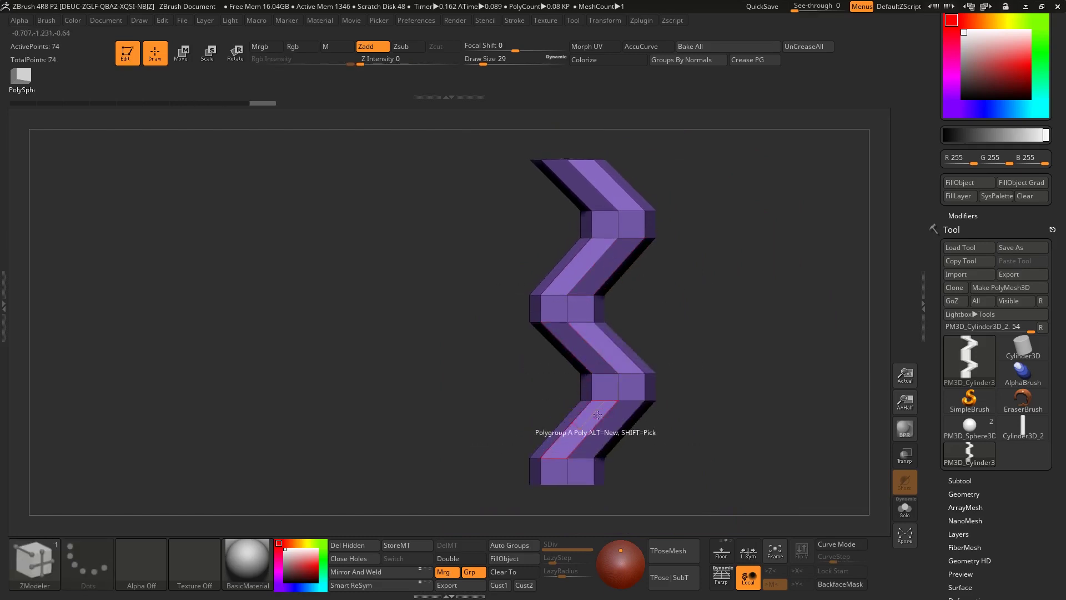
# - From the view perpendicular to the zigzag, mask four alternating edge rows along the strand
pyautogui.keyDown('ctrl'); pyautogui.moveTo(673, 365); pyautogui.dragTo(671, 347, button='right'); pyautogui.keyUp('ctrl')
pyautogui.keyDown('alt'); pyautogui.moveTo(651, 394); pyautogui.dragTo(638, 406, button='right'); pyautogui.keyUp('alt')
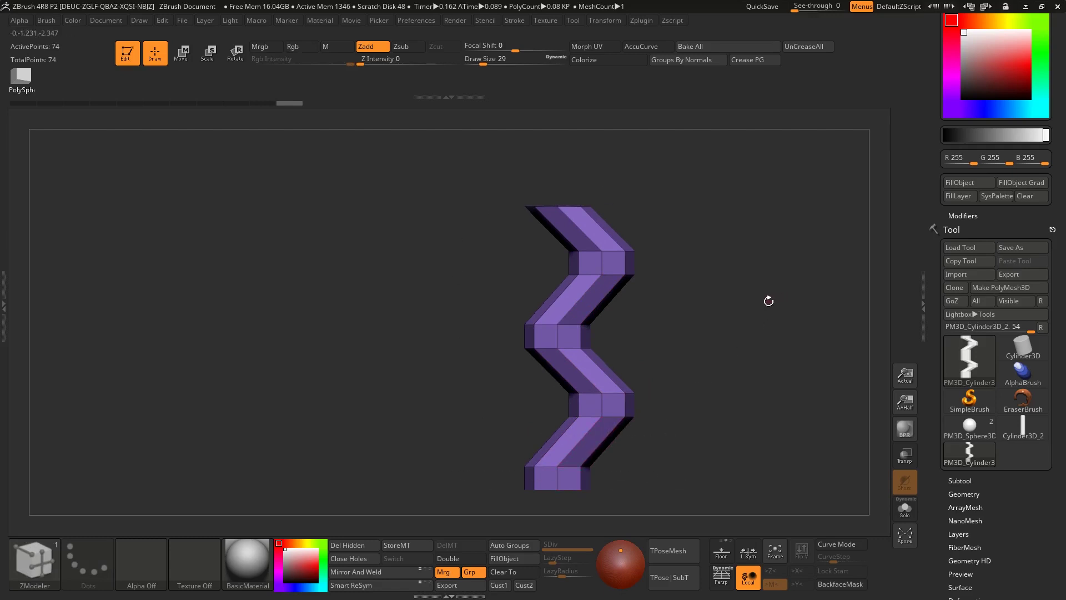
pyautogui.keyDown('shift'); pyautogui.moveTo(768, 300); pyautogui.dragTo(673, 281); pyautogui.keyUp('shift')
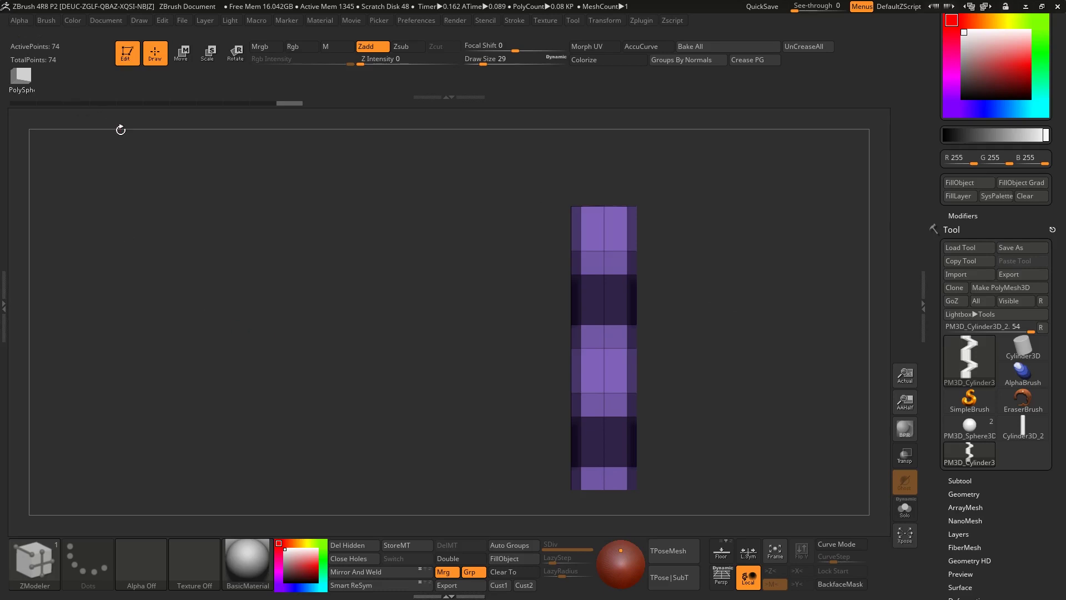
pyautogui.keyDown('alt'); pyautogui.moveTo(682, 250); pyautogui.dragTo(650, 254); pyautogui.keyUp('alt')
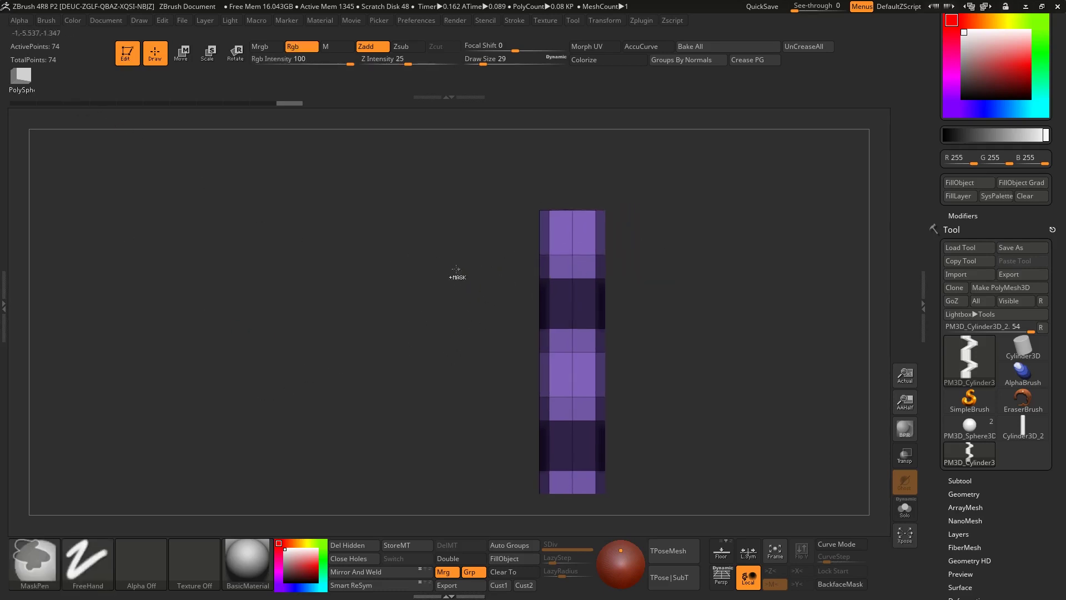
pyautogui.keyDown('ctrl'); pyautogui.moveTo(482, 291); pyautogui.dragTo(722, 241); pyautogui.keyUp('ctrl')
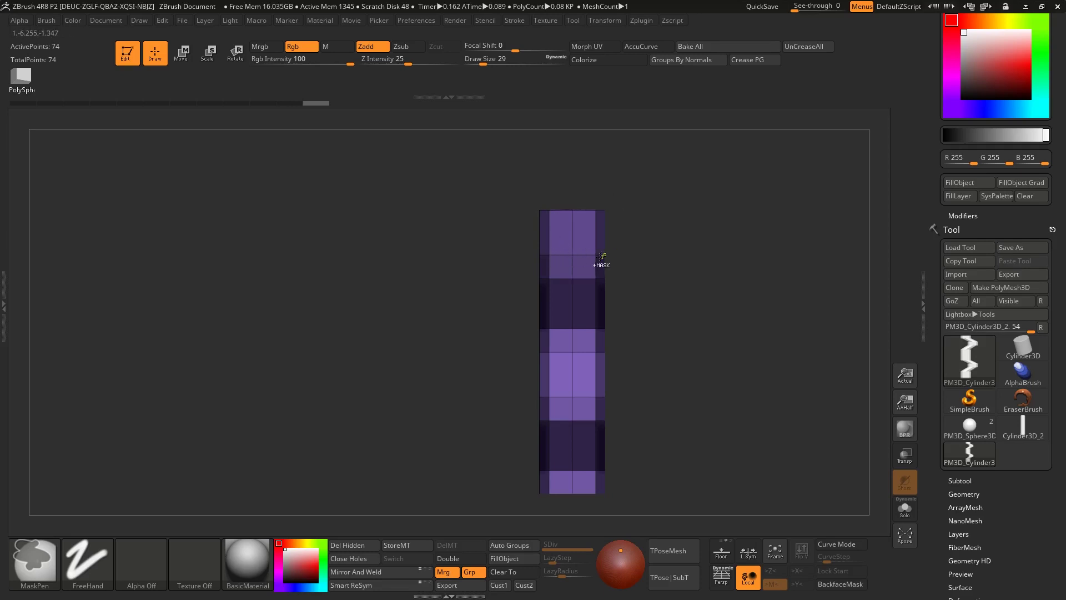
pyautogui.keyDown('ctrl'); pyautogui.moveTo(512, 334); pyautogui.dragTo(657, 314); pyautogui.keyUp('ctrl')
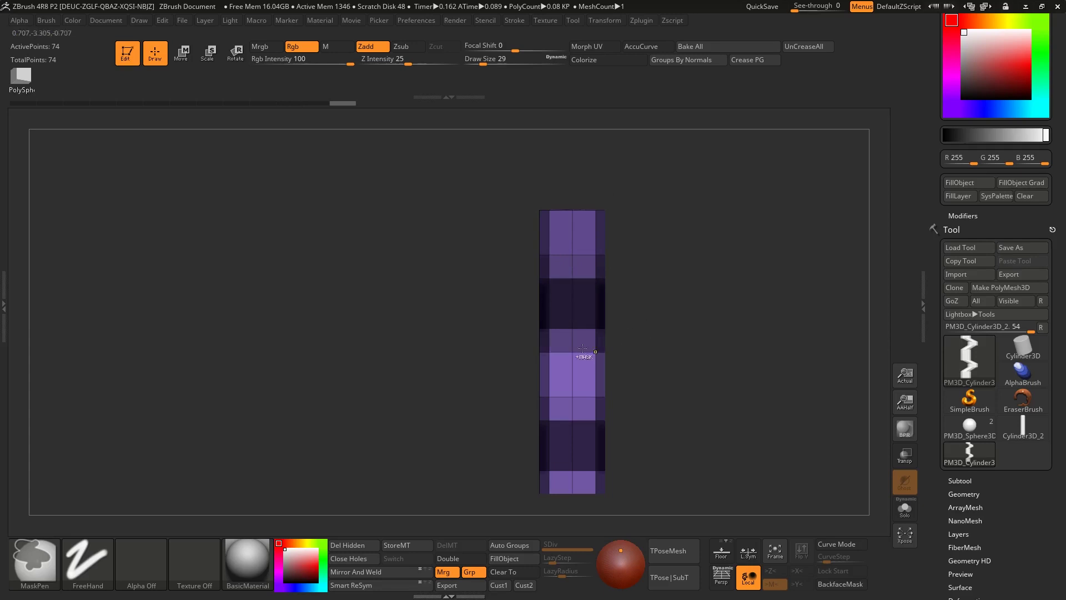
pyautogui.keyDown('ctrl'); pyautogui.moveTo(484, 418); pyautogui.dragTo(648, 375); pyautogui.keyUp('ctrl')
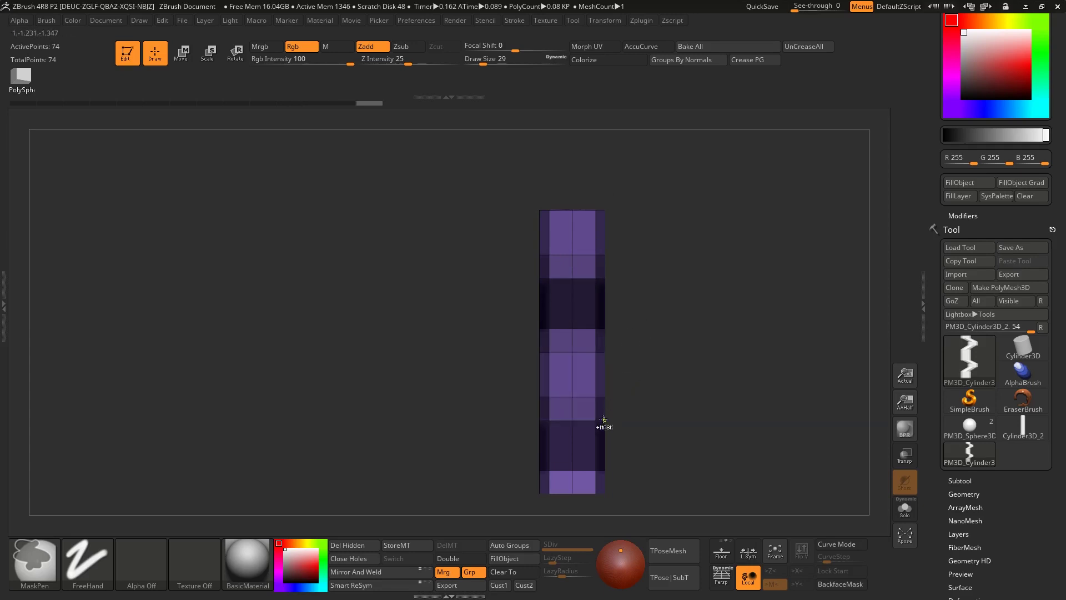
pyautogui.keyDown('ctrl'); pyautogui.moveTo(507, 481); pyautogui.dragTo(693, 439); pyautogui.keyUp('ctrl')
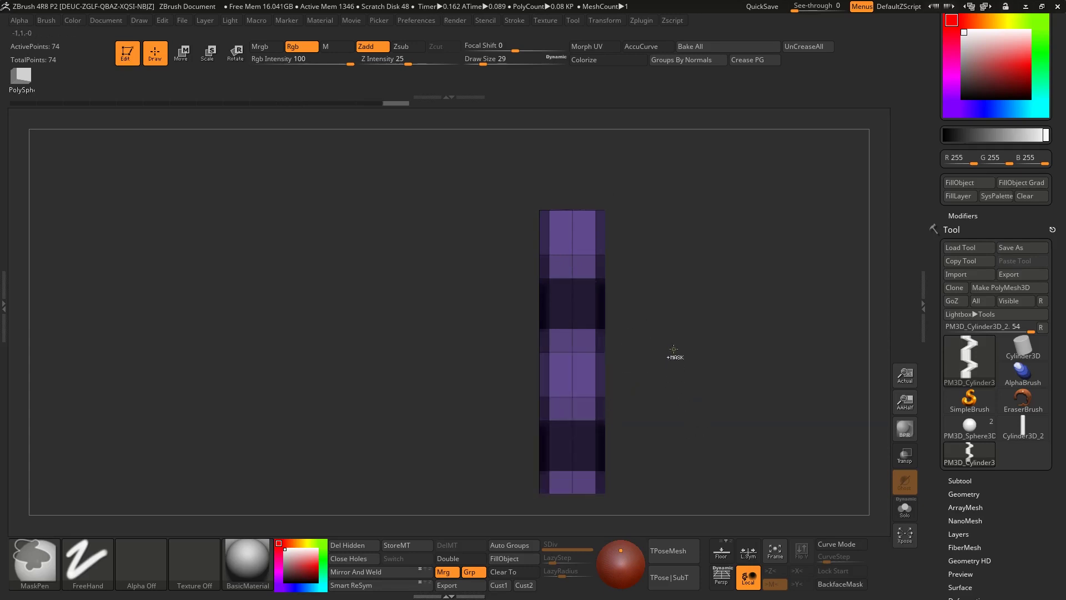
# - Move the unmasked rows sideways along the X axis to add a second, perpendicular zigzag, and clear the mask
pyautogui.press('w')
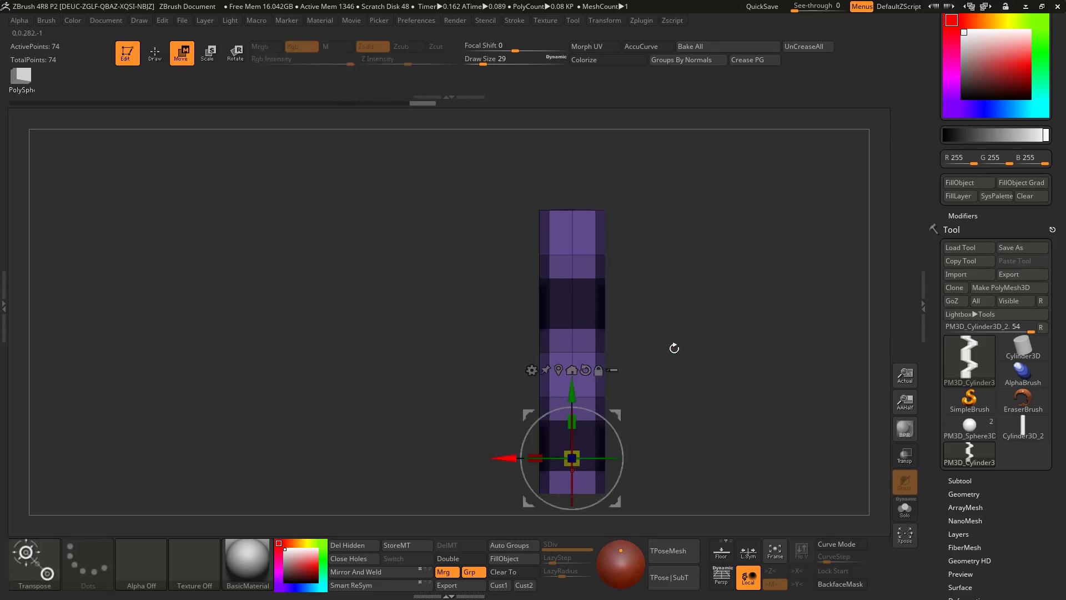
pyautogui.moveTo(616, 412)
pyautogui.mouseDown()
pyautogui.moveTo(668, 412)
pyautogui.moveTo(630, 424)
pyautogui.mouseUp()
pyautogui.hotkey('ctrl', 'z')
pyautogui.moveTo(504, 457)
pyautogui.mouseDown()
pyautogui.moveTo(542, 457)
pyautogui.moveTo(492, 458)
pyautogui.moveTo(615, 464)
pyautogui.moveTo(431, 448)
pyautogui.moveTo(564, 436)
pyautogui.moveTo(550, 431)
pyautogui.mouseUp()
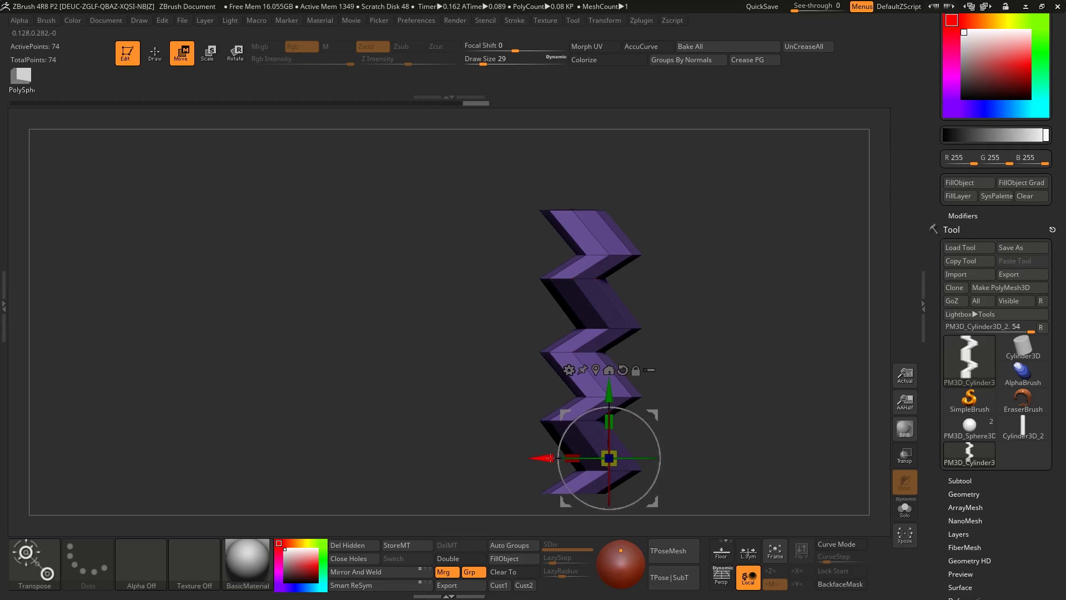
pyautogui.moveTo(541, 458); pyautogui.dragTo(544, 458)
pyautogui.keyDown('ctrl'); pyautogui.moveTo(706, 276); pyautogui.dragTo(712, 295); pyautogui.keyUp('ctrl')
# - Place the transform gizmo on the middle vertex of the strand's bottom edge in the front view
pyautogui.moveTo(703, 304)
pyautogui.mouseDown()
pyautogui.moveTo(725, 311)
pyautogui.moveTo(700, 313)
pyautogui.moveTo(845, 293)
pyautogui.moveTo(607, 295)
pyautogui.moveTo(636, 304)
pyautogui.moveTo(373, 278)
pyautogui.moveTo(645, 307)
pyautogui.mouseUp()
pyautogui.hotkey('shift', 's')
pyautogui.hotkey('ctrl', 'n')
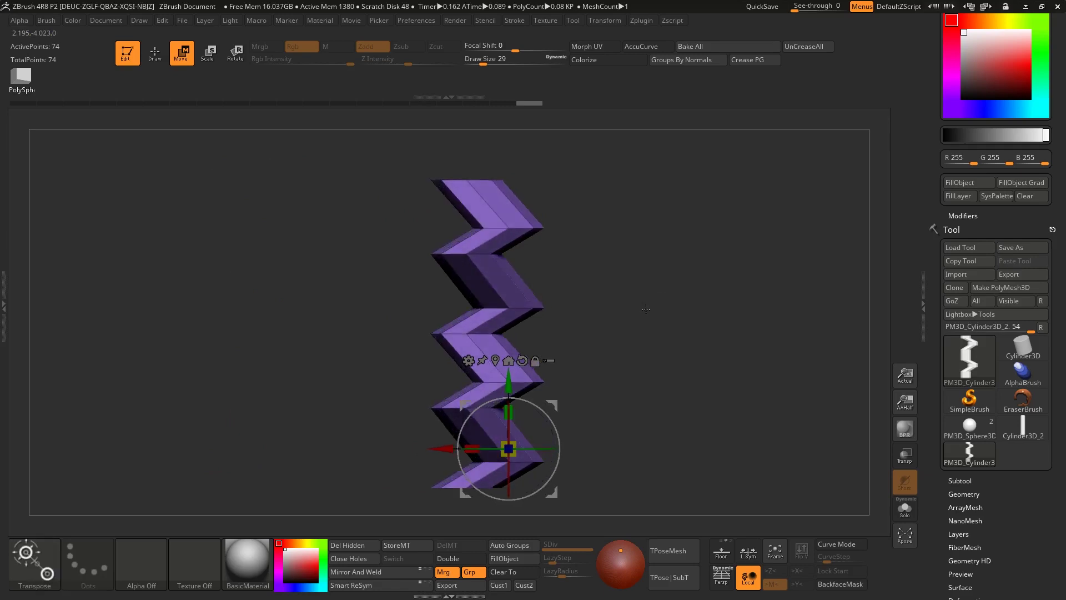
pyautogui.keyDown('ctrl'); pyautogui.moveTo(645, 307); pyautogui.dragTo(616, 290, button='right'); pyautogui.keyUp('ctrl')
pyautogui.moveTo(620, 300); pyautogui.dragTo(637, 326)
pyautogui.keyDown('ctrl'); pyautogui.moveTo(637, 325); pyautogui.dragTo(657, 333, button='right'); pyautogui.keyUp('ctrl')
pyautogui.keyDown('alt'); pyautogui.moveTo(626, 262); pyautogui.dragTo(674, 291, button='right'); pyautogui.keyUp('alt')
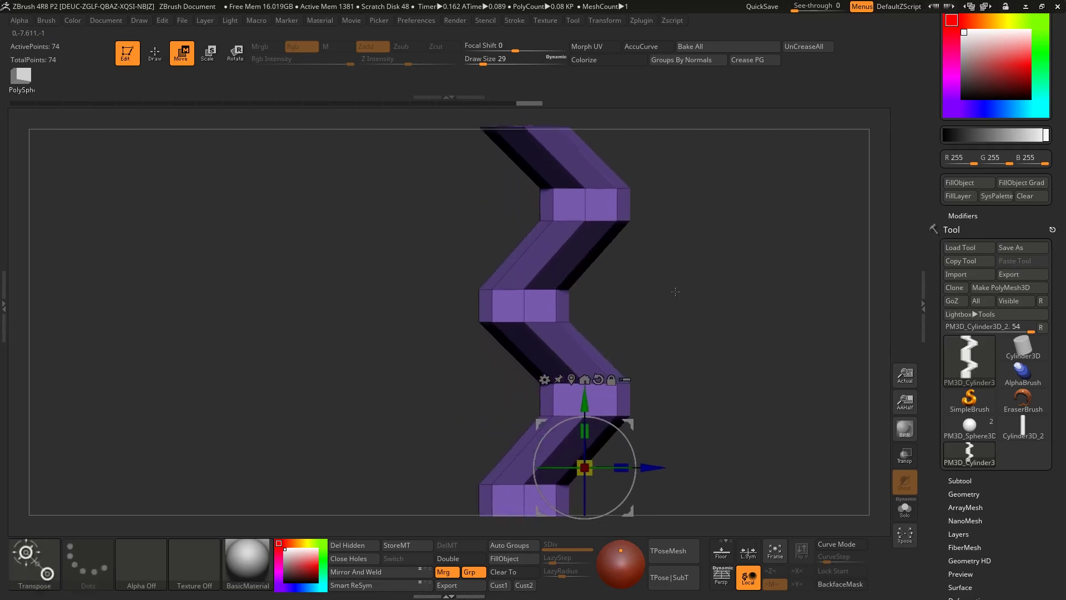
pyautogui.keyDown('alt'); pyautogui.moveTo(611, 337); pyautogui.dragTo(564, 175, button='right'); pyautogui.keyUp('alt')
pyautogui.keyDown('alt'); pyautogui.moveTo(693, 278); pyautogui.dragTo(734, 332, button='right'); pyautogui.keyUp('alt')
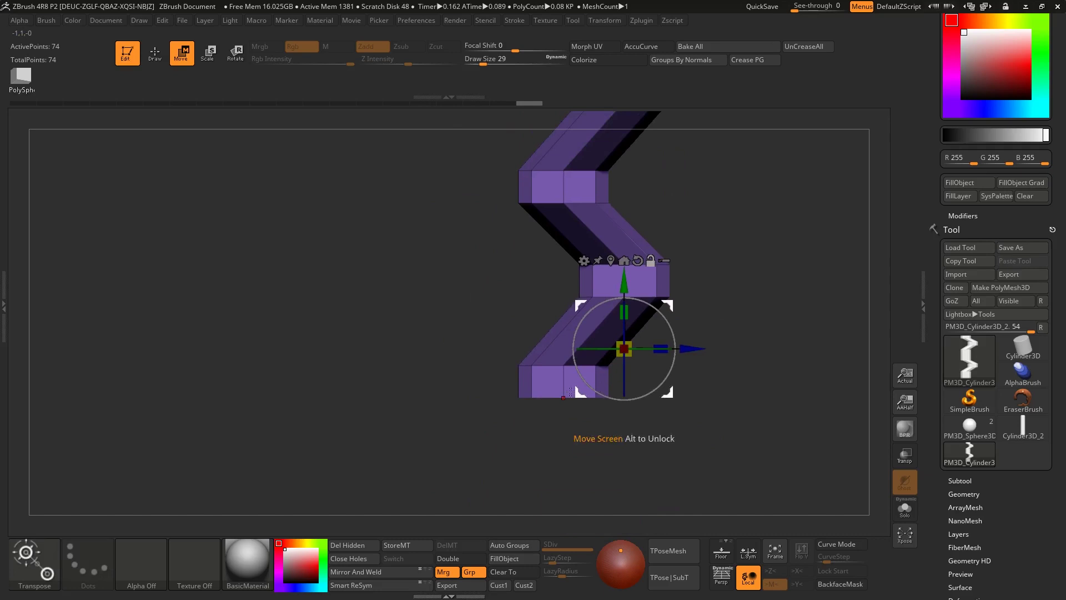
pyautogui.keyDown('alt'); pyautogui.click(562, 397); pyautogui.keyUp('alt')
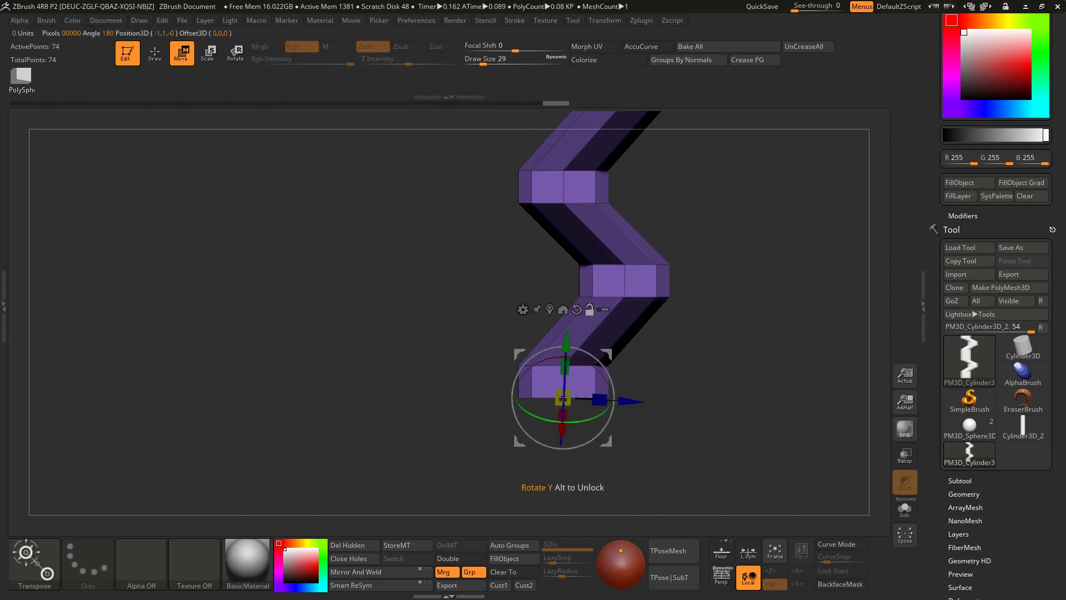
# - Try the gizmo on the bottom segment's upper corner, and return it to the middle bottom vertex with its axes square
pyautogui.keyDown('ctrl'); pyautogui.moveTo(458, 328); pyautogui.dragTo(542, 346, button='right'); pyautogui.keyUp('ctrl')
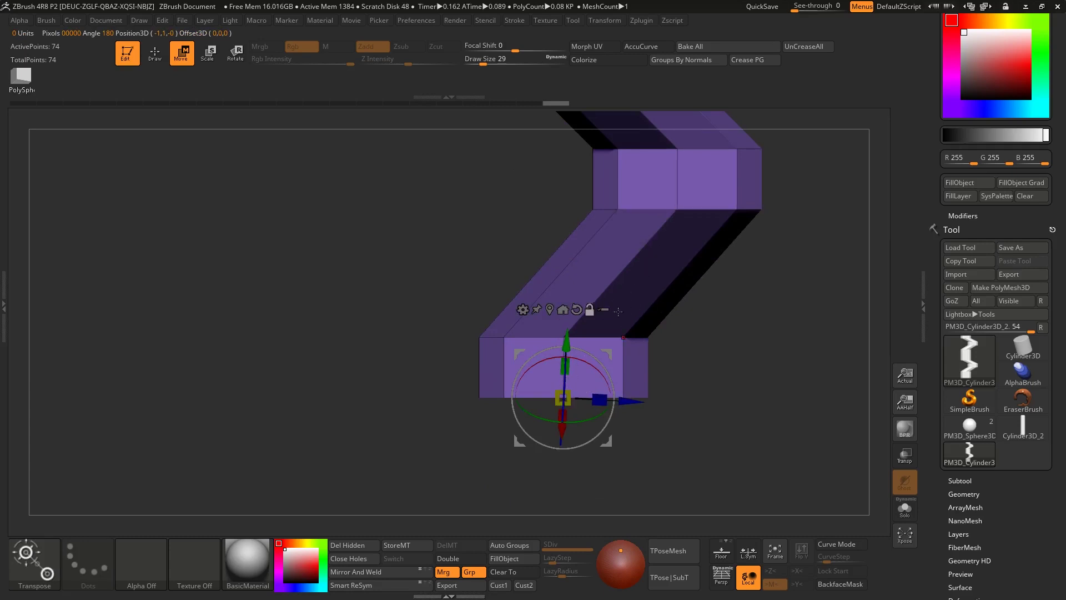
pyautogui.keyDown('alt'); pyautogui.click(638, 343); pyautogui.keyUp('alt')
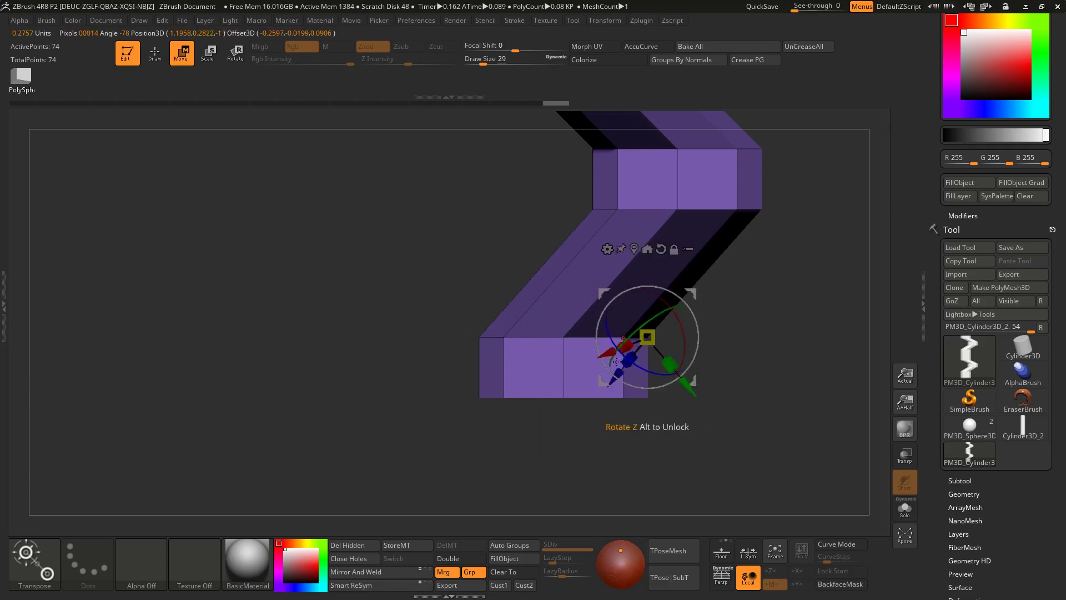
pyautogui.keyDown('alt'); pyautogui.click(565, 395); pyautogui.keyUp('alt')
pyautogui.press('f')
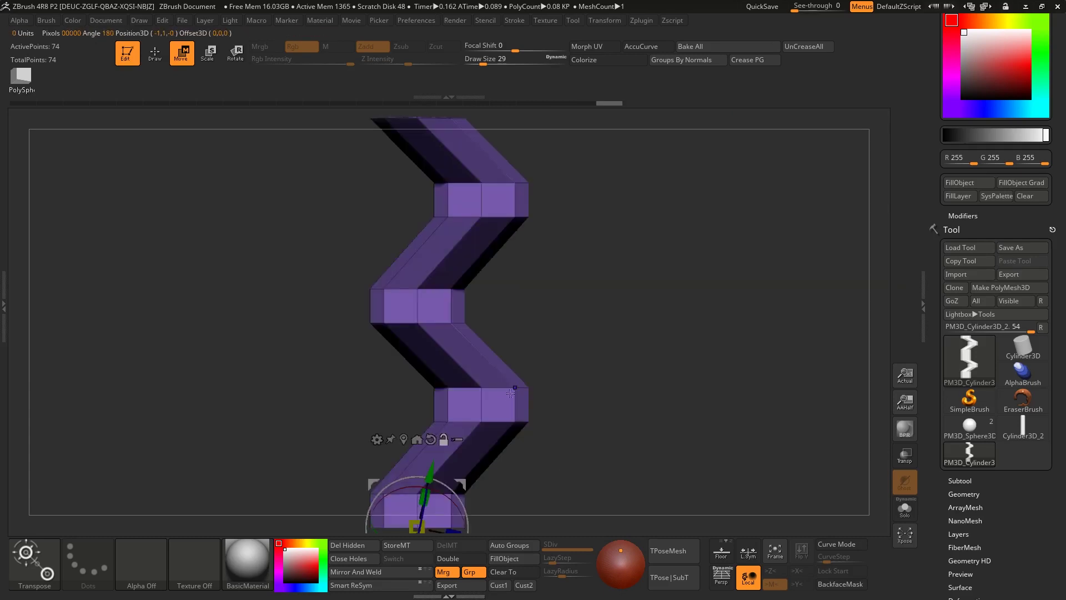
pyautogui.keyDown('alt'); pyautogui.moveTo(535, 368); pyautogui.dragTo(668, 225, button='right'); pyautogui.keyUp('alt')
pyautogui.keyDown('alt'); pyautogui.click(597, 350); pyautogui.keyUp('alt')
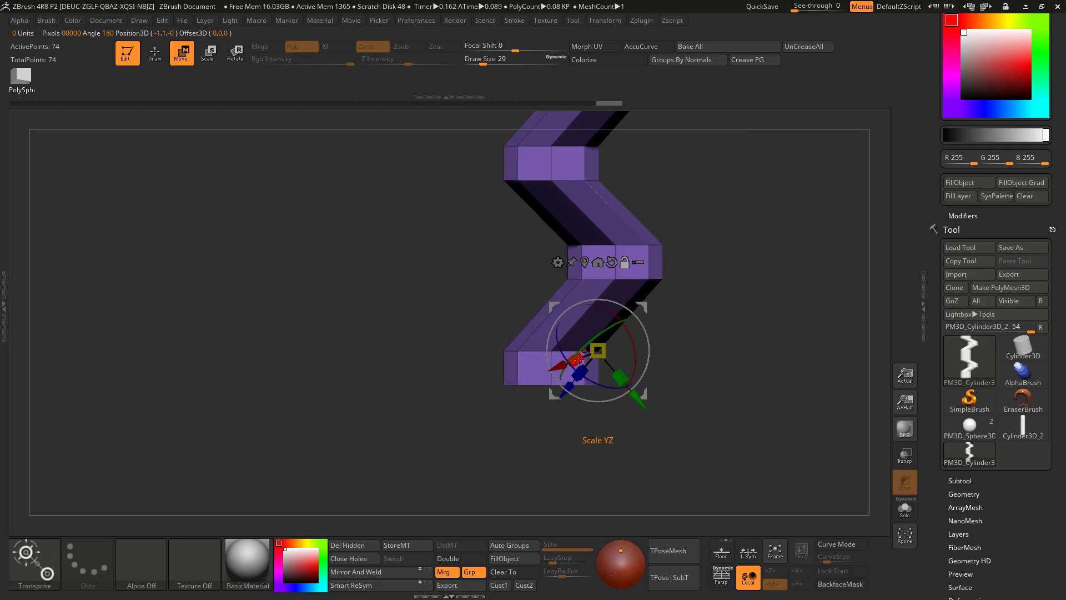
pyautogui.keyDown('alt'); pyautogui.moveTo(543, 377); pyautogui.dragTo(633, 383, button='right'); pyautogui.keyUp('alt')
pyautogui.hotkey('ctrl', 'z')
pyautogui.keyDown('alt'); pyautogui.moveTo(642, 396); pyautogui.dragTo(695, 332); pyautogui.keyUp('alt')
pyautogui.keyDown('alt'); pyautogui.click(639, 388); pyautogui.keyUp('alt')
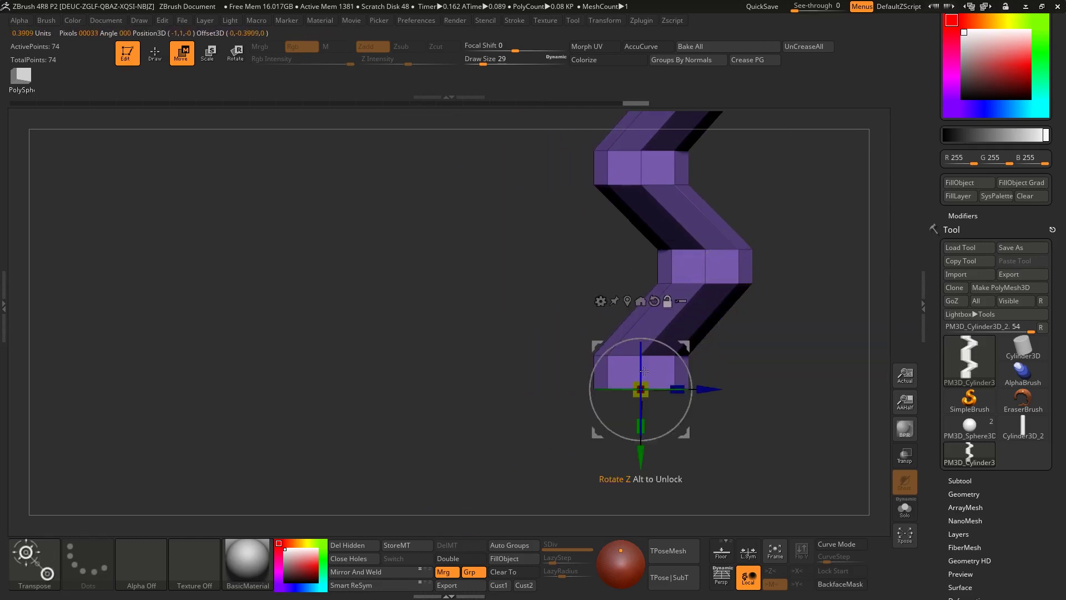
# - Expand the strand tool's Geometry settings
pyautogui.moveTo(675, 236)
pyautogui.keyDown('ctrl'); pyautogui.mouseDown(button='right')
pyautogui.moveTo(699, 273)
pyautogui.moveTo(689, 321)
pyautogui.moveTo(684, 275)
pyautogui.mouseUp(button='right'); pyautogui.keyUp('ctrl')
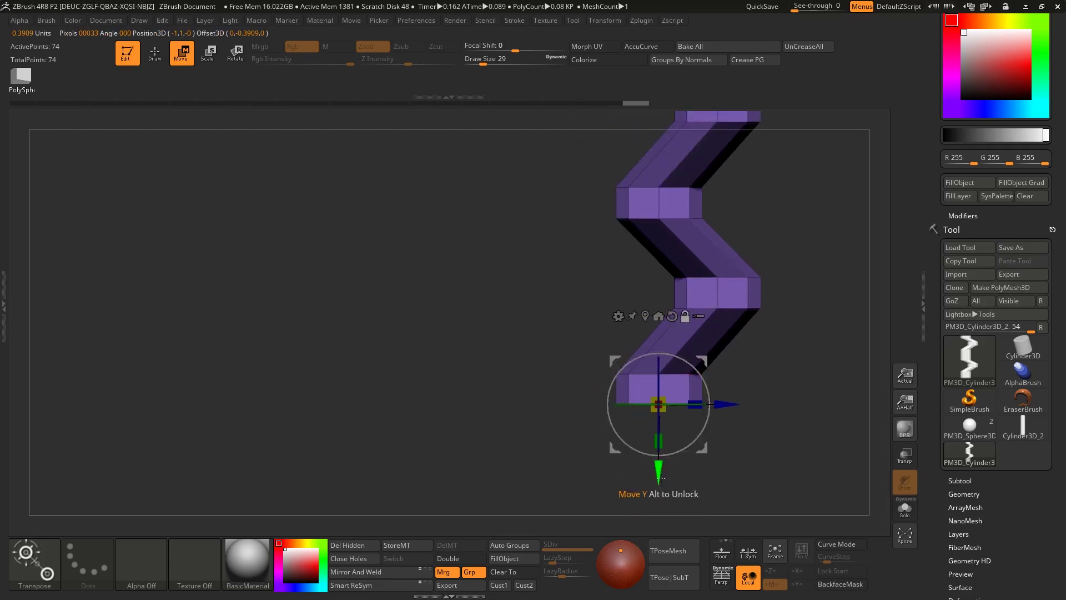
pyautogui.click(960, 481)
pyautogui.click(966, 480)
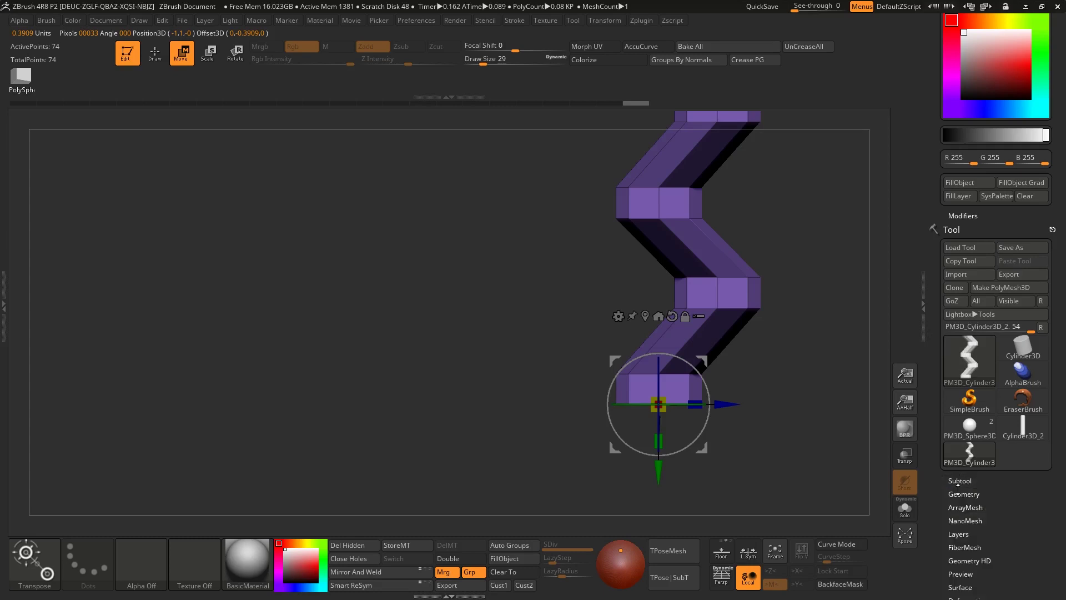
pyautogui.click(959, 492)
pyautogui.scroll(-1, 975, 494)
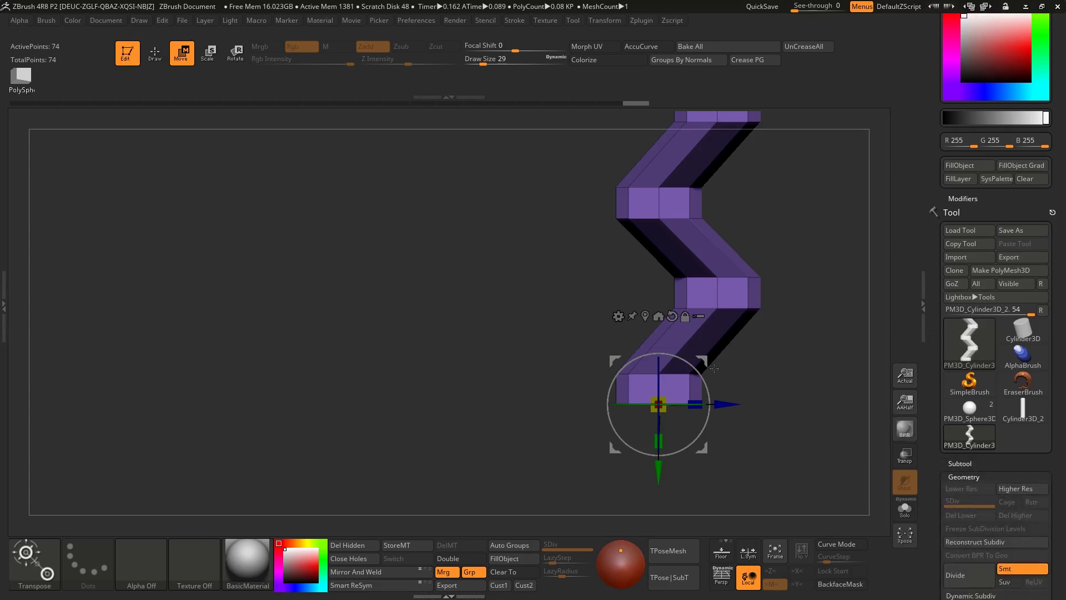
# - Try to duplicate the strand along the gizmo's Y axis, and undo the attempt
pyautogui.keyDown('alt'); pyautogui.moveTo(785, 337); pyautogui.dragTo(741, 342); pyautogui.keyUp('alt')
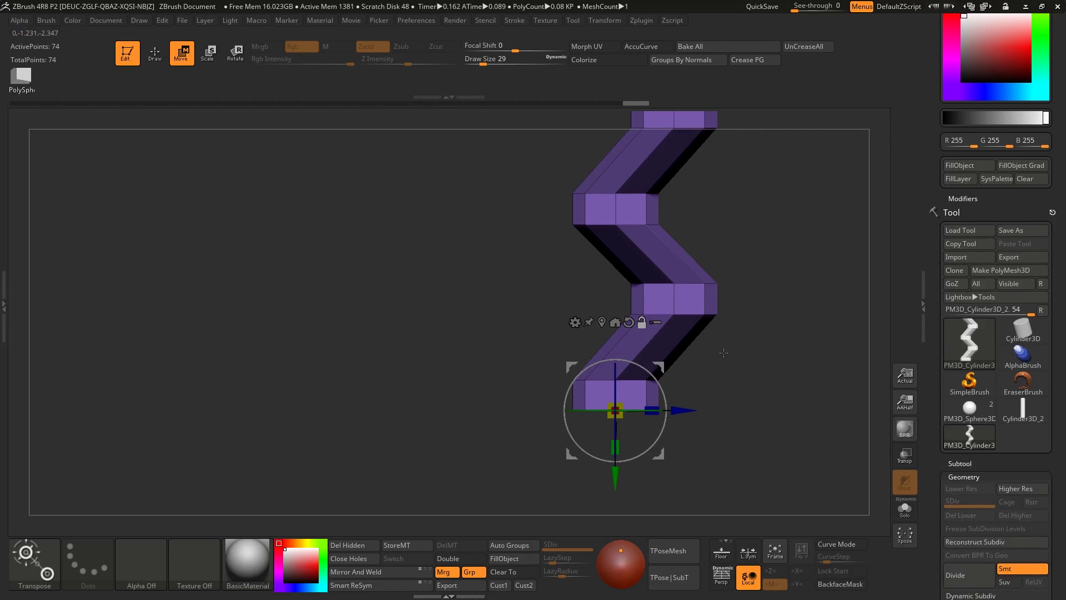
pyautogui.press('ctrl')
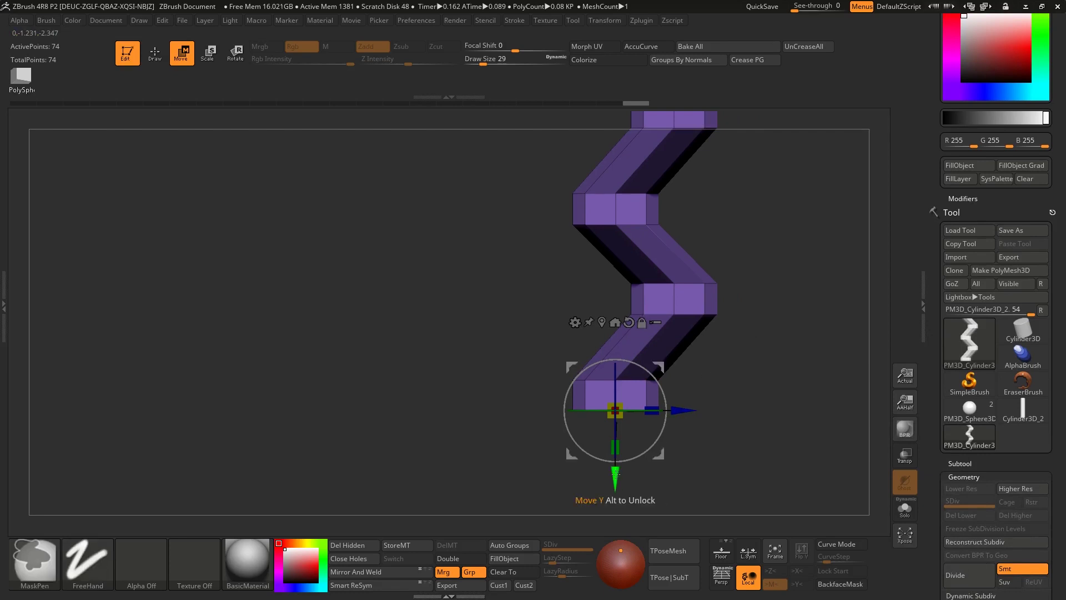
pyautogui.keyDown('ctrl'); pyautogui.moveTo(615, 473); pyautogui.dragTo(634, 426); pyautogui.keyUp('ctrl')
pyautogui.hotkey('ctrl', 'z')
# - Switch back to the ZModeler brush with the strand's top segment in close view
pyautogui.moveTo(775, 290)
pyautogui.keyDown('alt'); pyautogui.mouseDown()
pyautogui.moveTo(653, 377)
pyautogui.moveTo(574, 323)
pyautogui.moveTo(573, 291)
pyautogui.moveTo(650, 280)
pyautogui.mouseUp(); pyautogui.keyUp('alt')
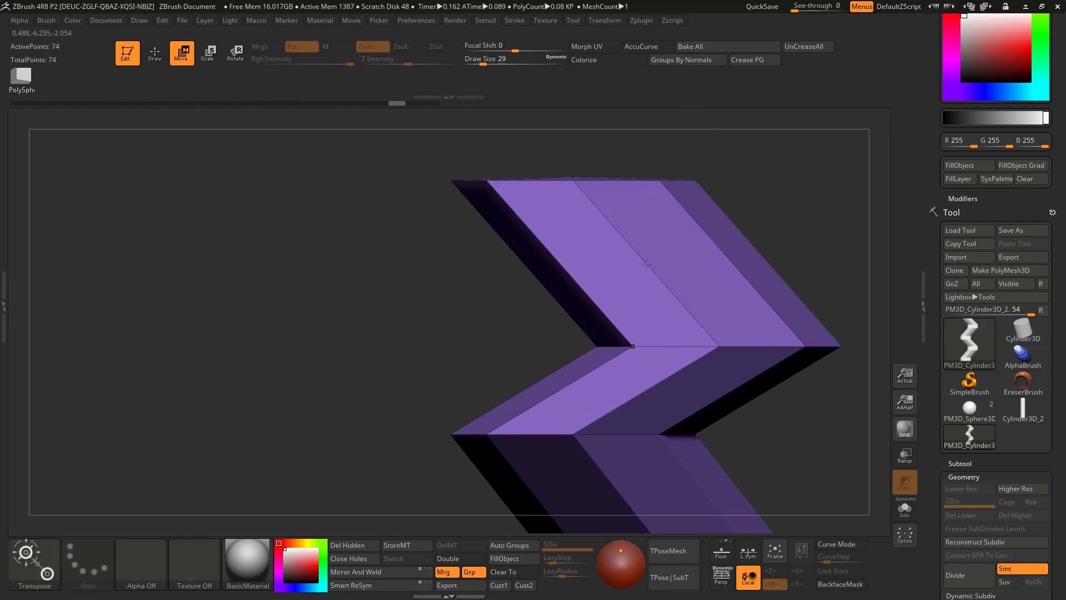
pyautogui.press('b')
pyautogui.press('b')
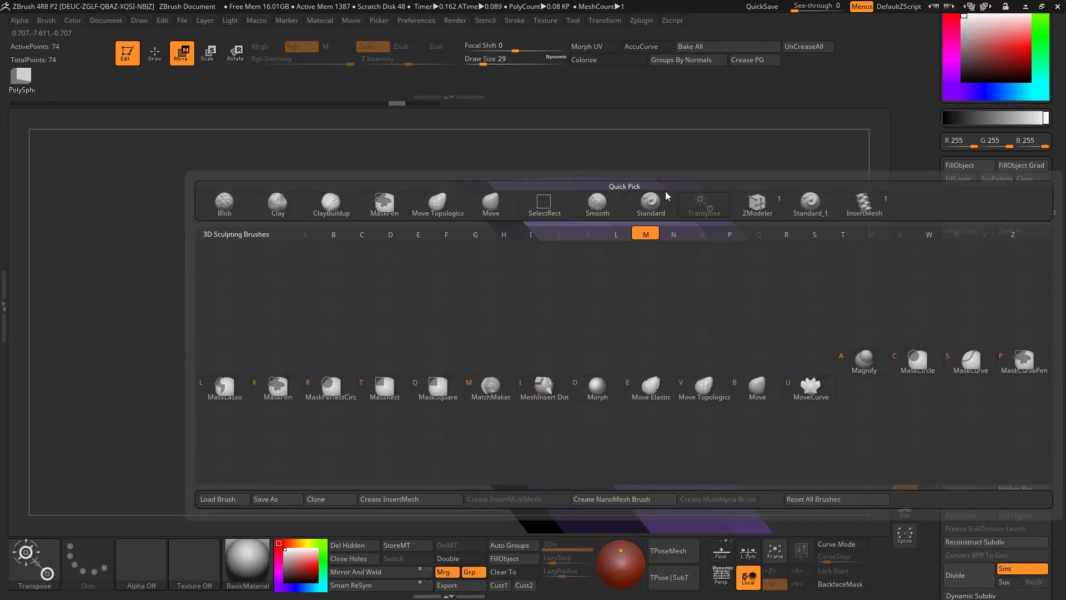
pyautogui.press('b')
pyautogui.keyDown('alt'); pyautogui.moveTo(644, 203); pyautogui.dragTo(555, 214, button='right'); pyautogui.keyUp('alt')
pyautogui.press('v')
pyautogui.press('v')
pyautogui.press('b')
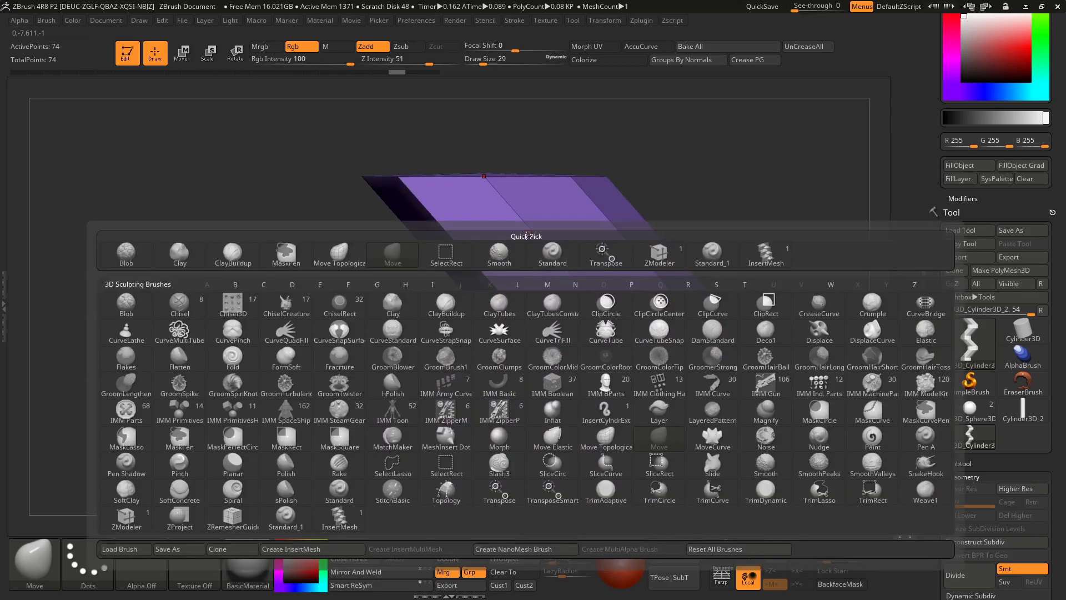
pyautogui.press('z')
pyautogui.press('m')
# - Set the ZModeler edge action to Insert with the Multiple EdgeLoops target
pyautogui.keyDown('ctrl'); pyautogui.moveTo(550, 266); pyautogui.dragTo(554, 274, button='right'); pyautogui.keyUp('ctrl')
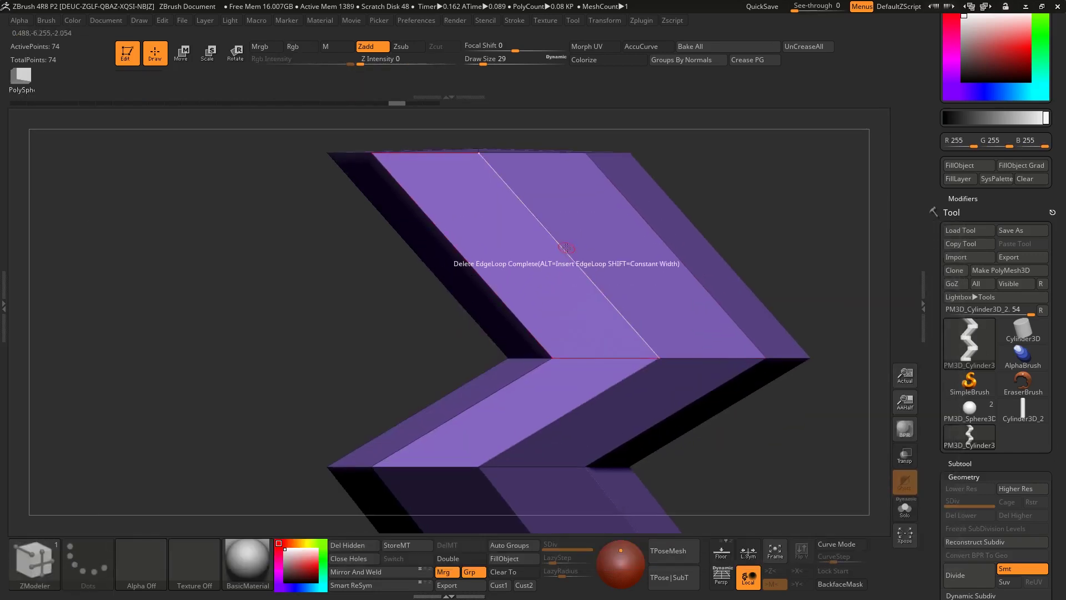
pyautogui.press('space')
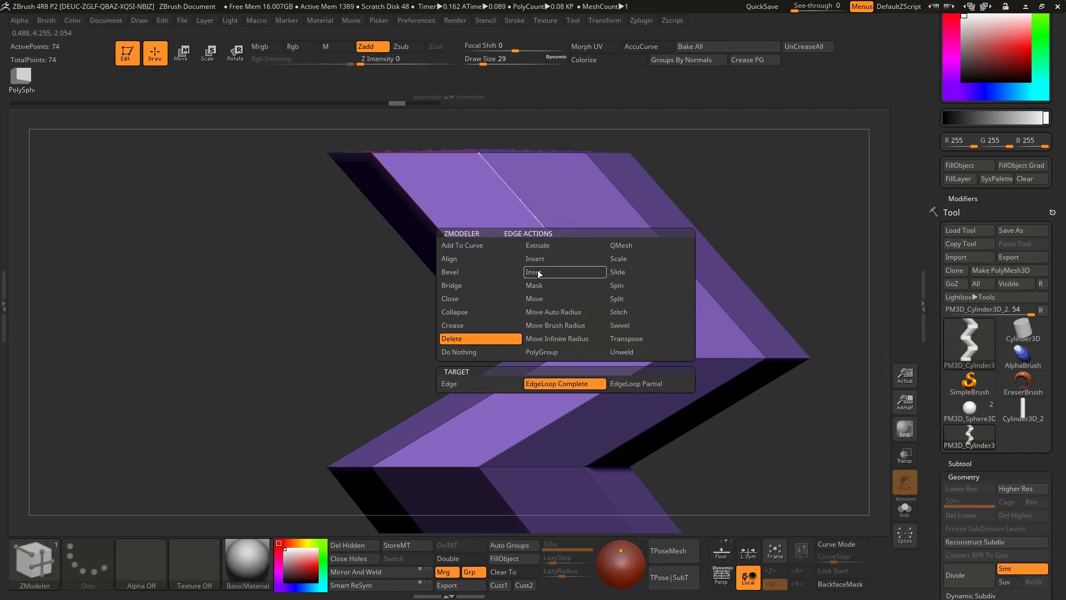
pyautogui.click(571, 265)
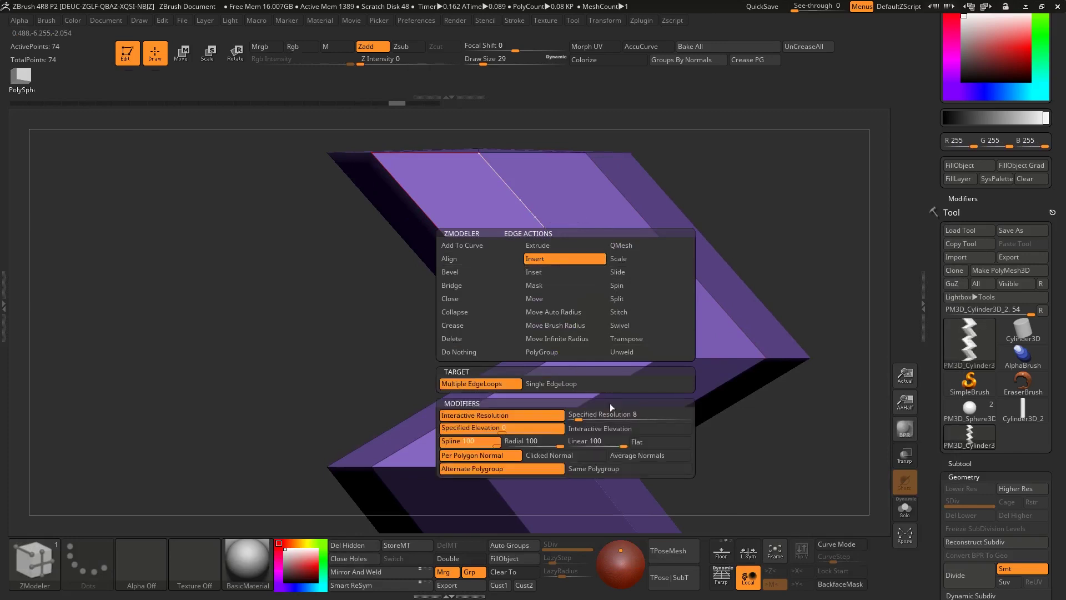
pyautogui.click(471, 388)
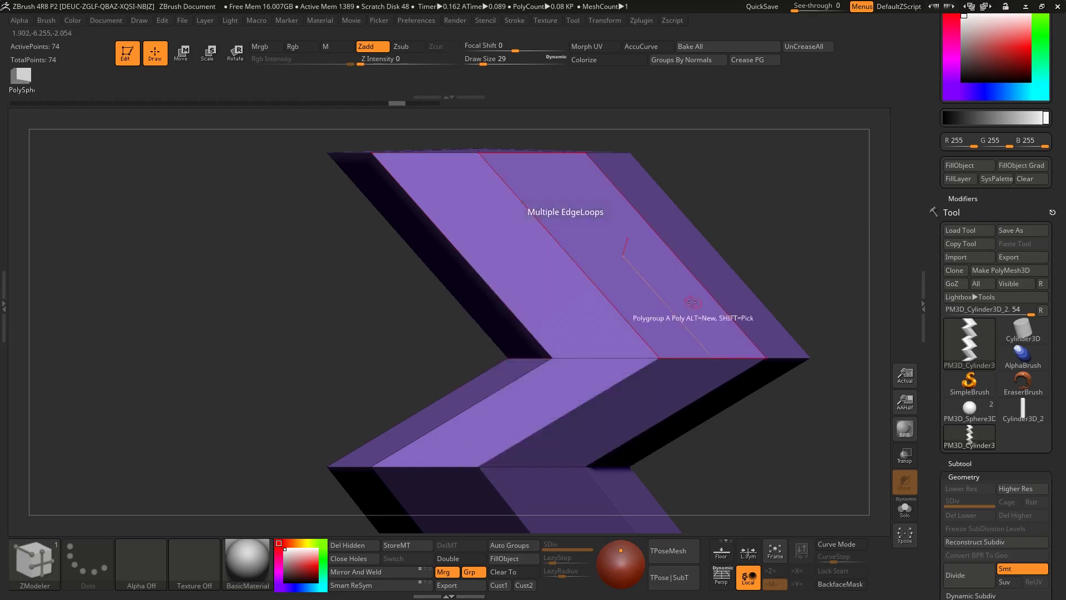
# - Insert a single edge loop across the middle of the strand's top segment
pyautogui.keyDown('ctrl'); pyautogui.moveTo(642, 290); pyautogui.dragTo(581, 299, button='right'); pyautogui.keyUp('ctrl')
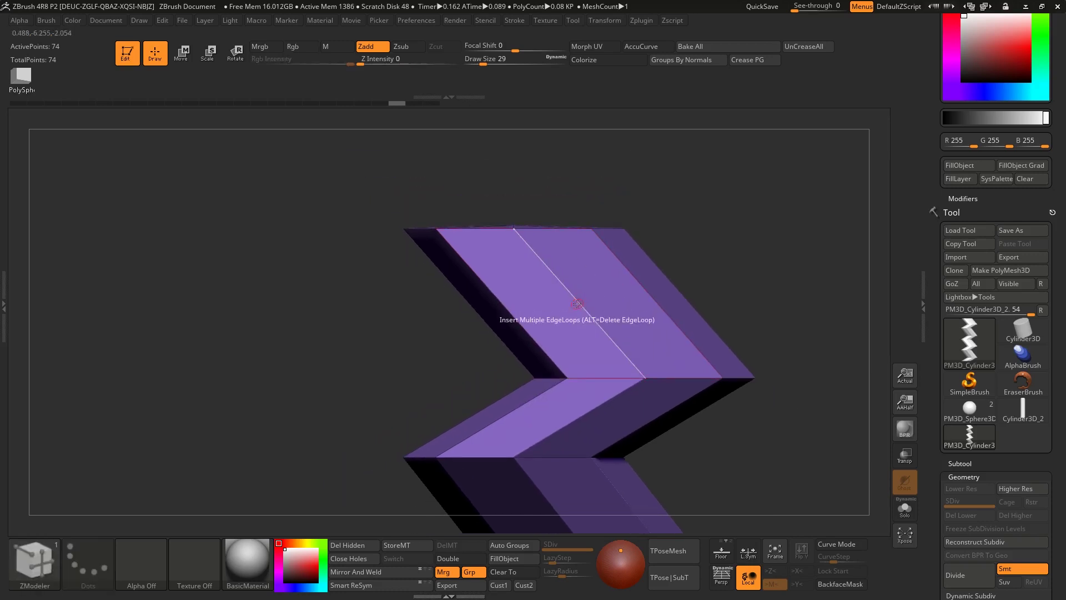
pyautogui.moveTo(582, 298); pyautogui.dragTo(657, 355)
pyautogui.hotkey('ctrl', 'z')
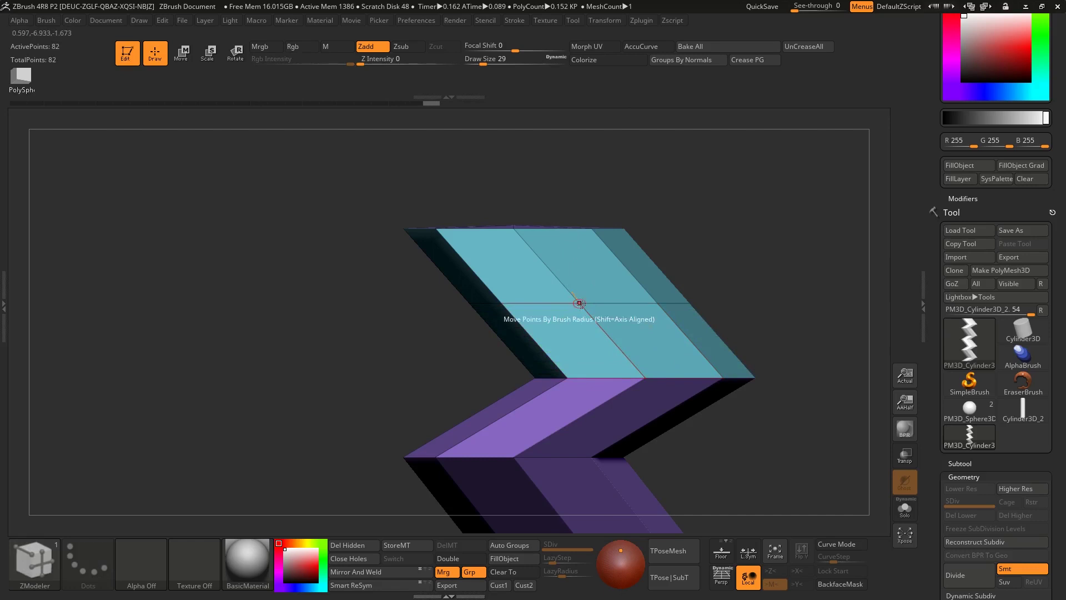
pyautogui.keyDown('alt'); pyautogui.moveTo(737, 435); pyautogui.dragTo(688, 225); pyautogui.keyUp('alt')
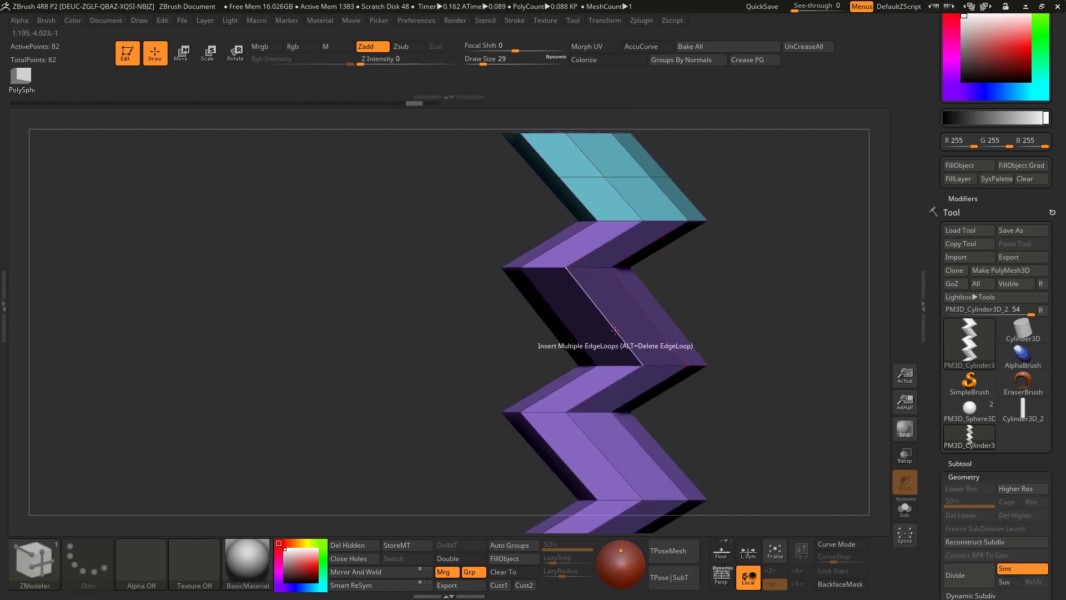
# - Undo the last mesh change and set the ZModeler edge action back to Insert with the Multiple EdgeLoops target
pyautogui.hotkey('ctrl', 'z')
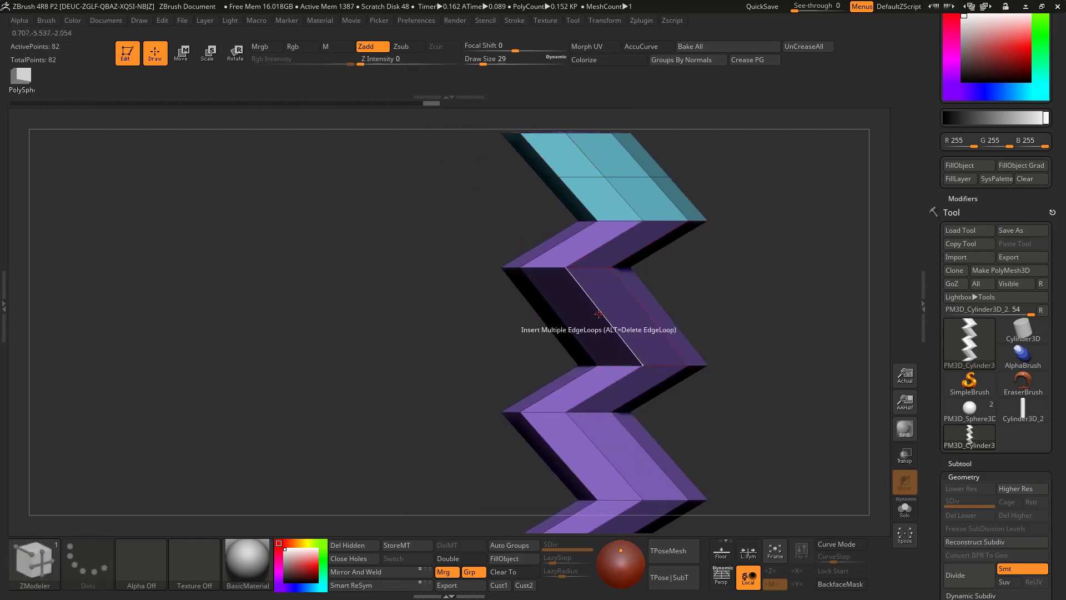
pyautogui.press('space')
pyautogui.click(653, 320)
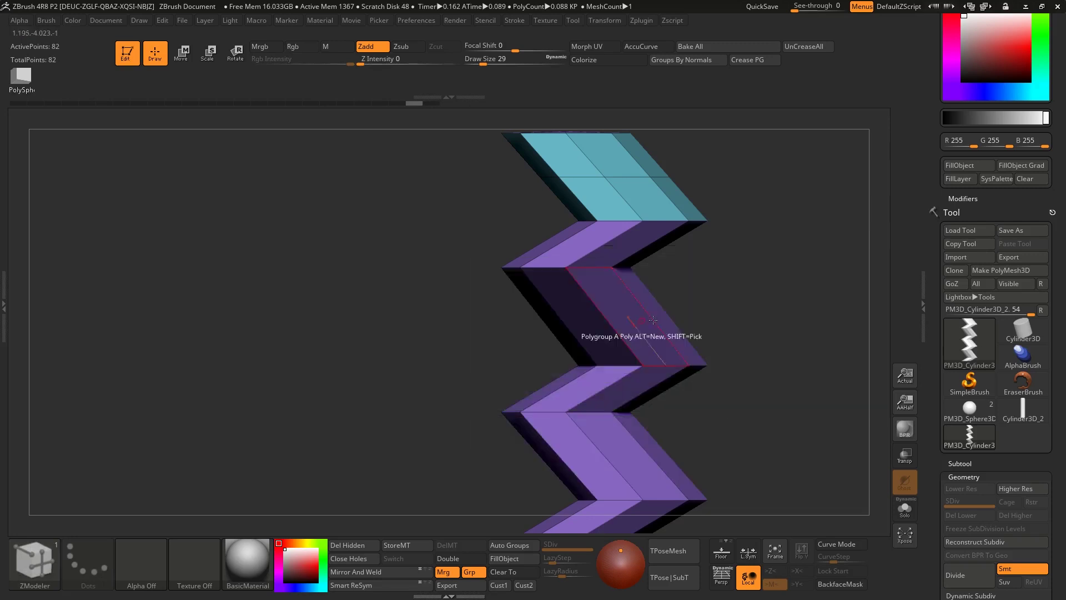
pyautogui.press('space')
pyautogui.press('space')
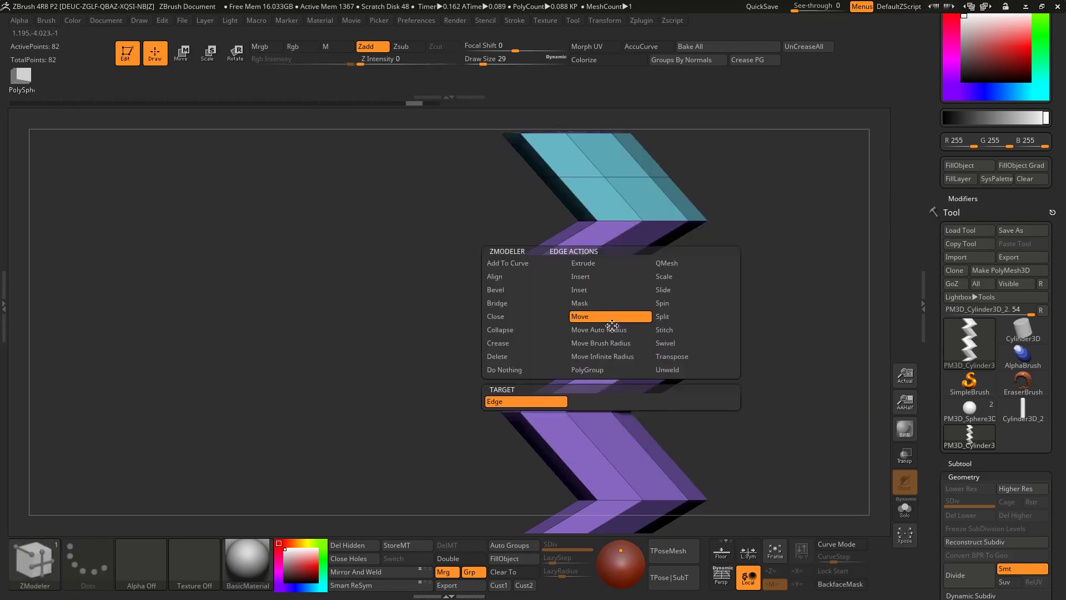
pyautogui.press('space')
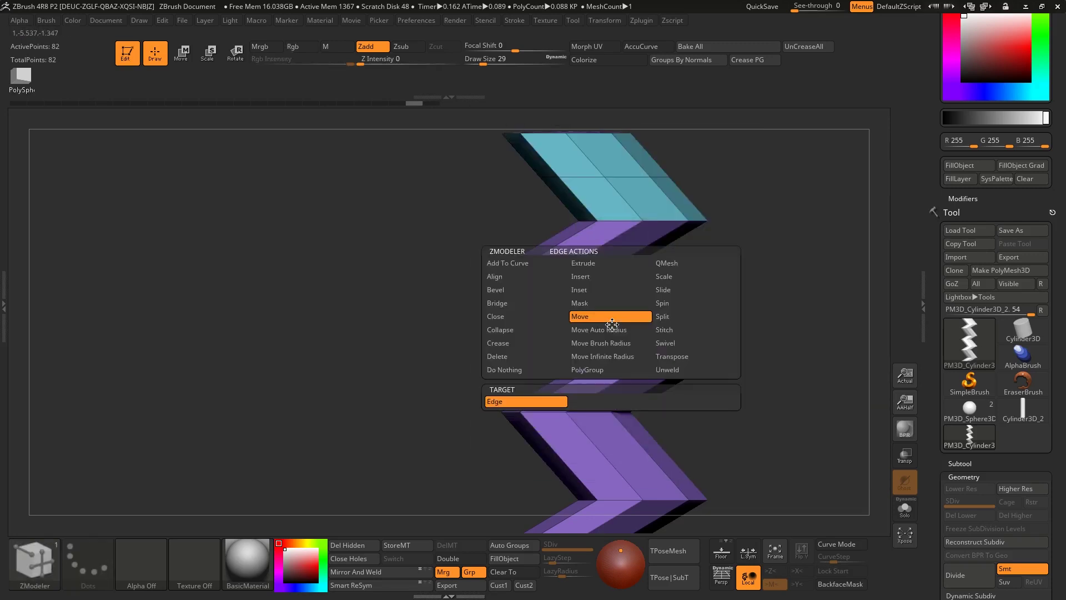
pyautogui.click(592, 278)
pyautogui.click(519, 400)
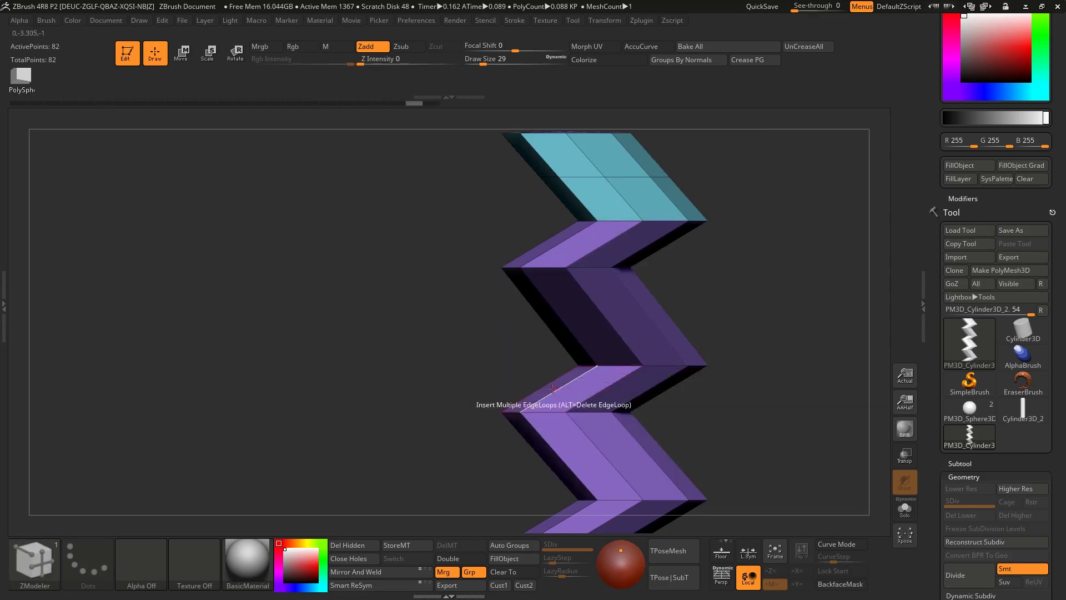
pyautogui.press('space')
pyautogui.press('space')
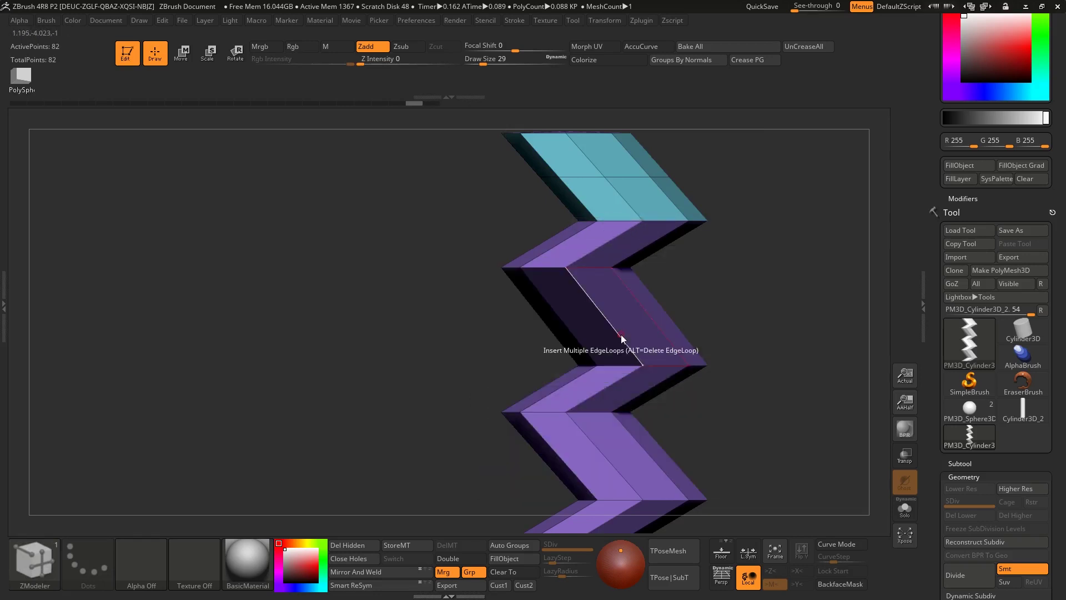
# - Insert a single edge loop across the middle of each of the second, third and fourth long slanted segments
pyautogui.click(619, 333)
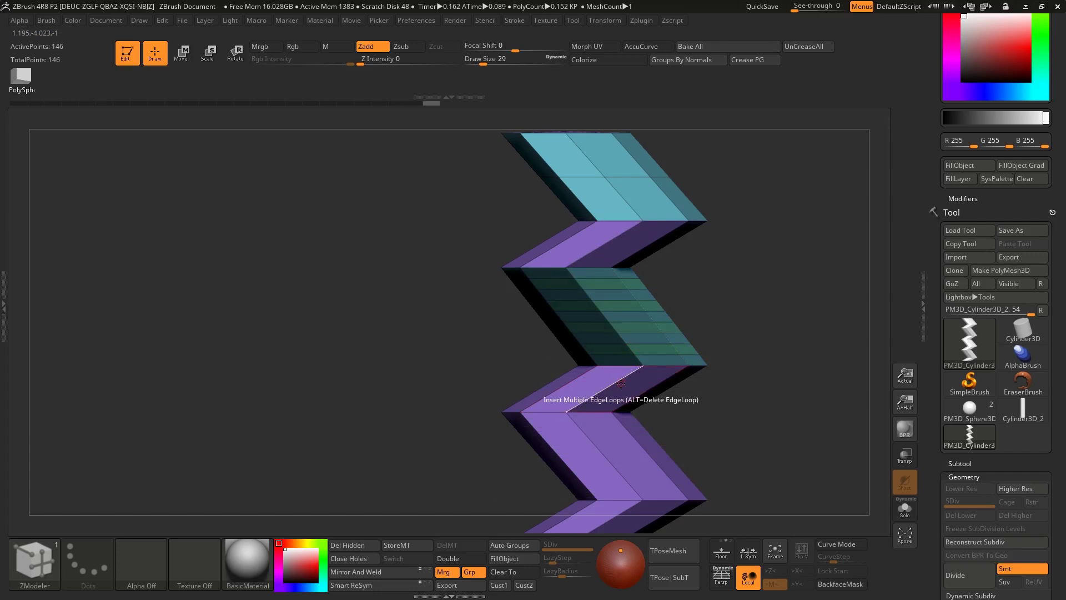
pyautogui.click(614, 324)
pyautogui.click(613, 306)
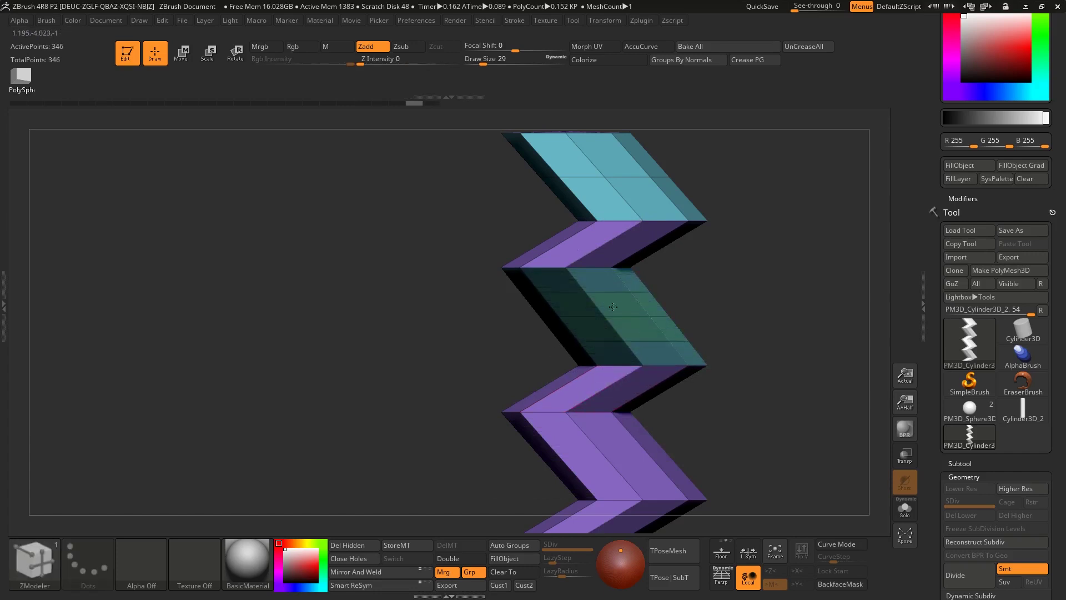
pyautogui.keyDown('alt'); pyautogui.moveTo(705, 444); pyautogui.dragTo(675, 272); pyautogui.keyUp('alt')
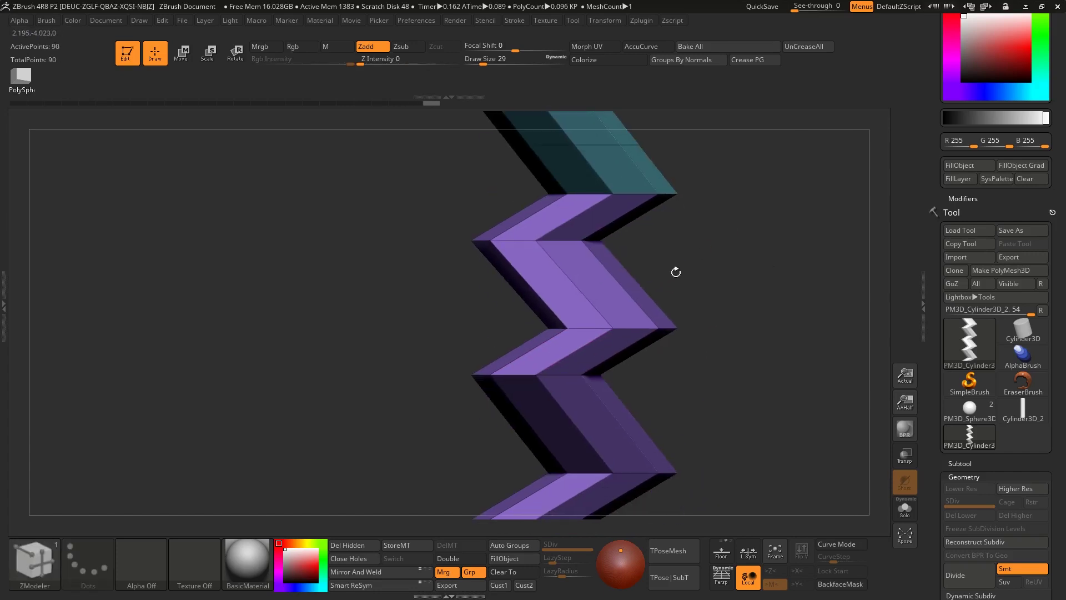
pyautogui.click(585, 297)
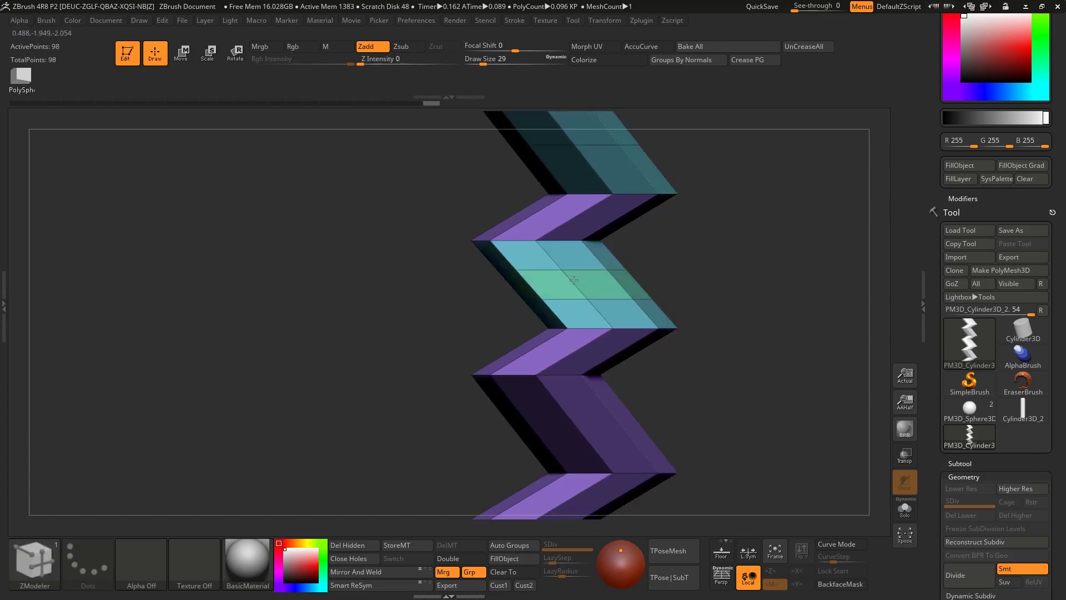
pyautogui.click(609, 404)
pyautogui.moveTo(717, 410)
pyautogui.mouseDown()
pyautogui.moveTo(764, 283)
pyautogui.moveTo(724, 215)
pyautogui.moveTo(705, 370)
pyautogui.mouseUp()
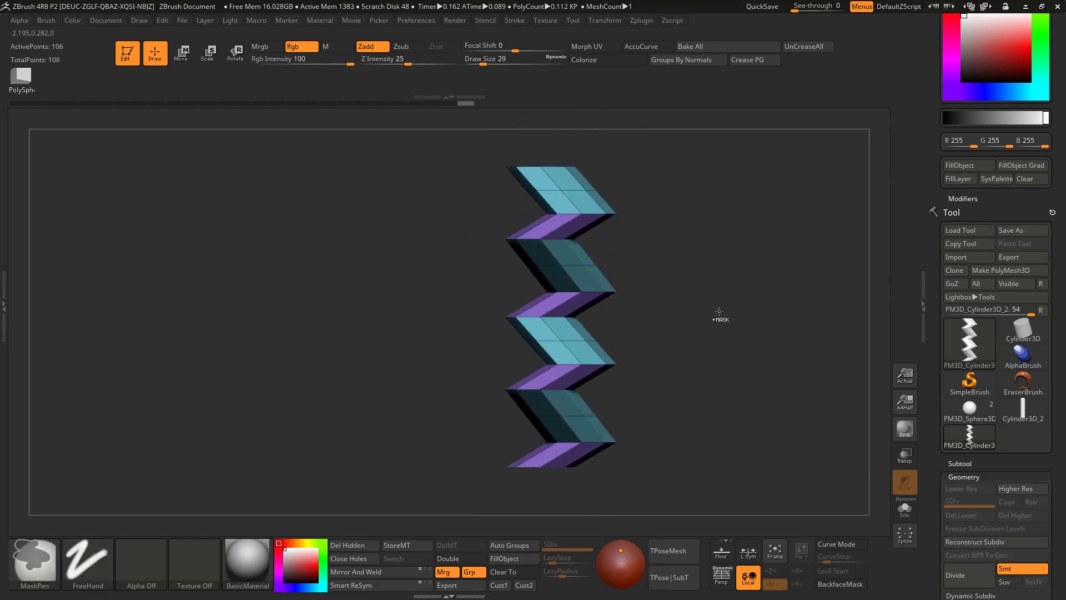
# - Examine the strand's edge loops and end cap from several angles
pyautogui.moveTo(711, 335)
pyautogui.mouseDown()
pyautogui.moveTo(679, 315)
pyautogui.moveTo(709, 318)
pyautogui.moveTo(681, 315)
pyautogui.moveTo(631, 332)
pyautogui.mouseUp()
pyautogui.keyDown('ctrl'); pyautogui.moveTo(630, 332); pyautogui.dragTo(652, 309, button='right'); pyautogui.keyUp('ctrl')
pyautogui.keyDown('alt'); pyautogui.moveTo(591, 244); pyautogui.dragTo(614, 326, button='right'); pyautogui.keyUp('alt')
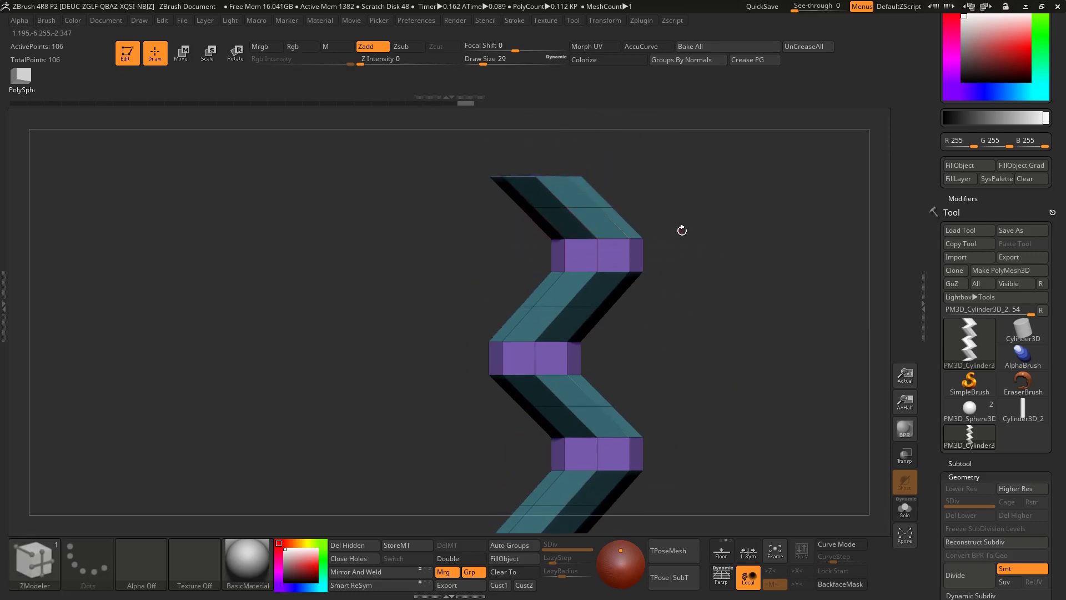
pyautogui.moveTo(681, 230); pyautogui.dragTo(644, 219)
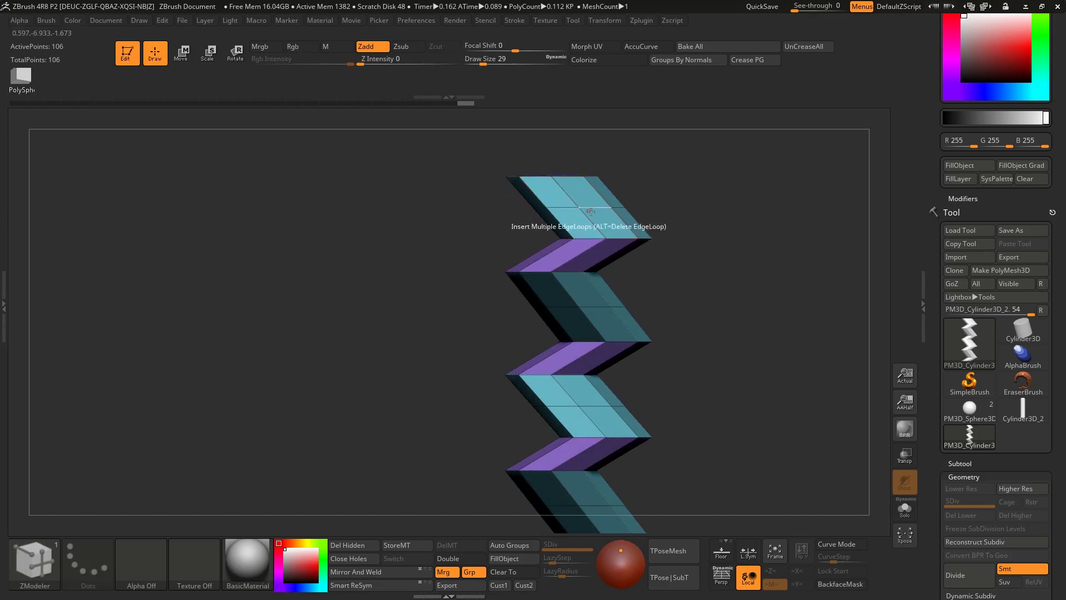
pyautogui.moveTo(657, 272)
pyautogui.mouseDown()
pyautogui.moveTo(672, 250)
pyautogui.moveTo(737, 276)
pyautogui.moveTo(755, 266)
pyautogui.moveTo(722, 248)
pyautogui.moveTo(667, 260)
pyautogui.moveTo(683, 285)
pyautogui.mouseUp()
pyautogui.hotkey('ctrl', 'e')
pyautogui.press('w')
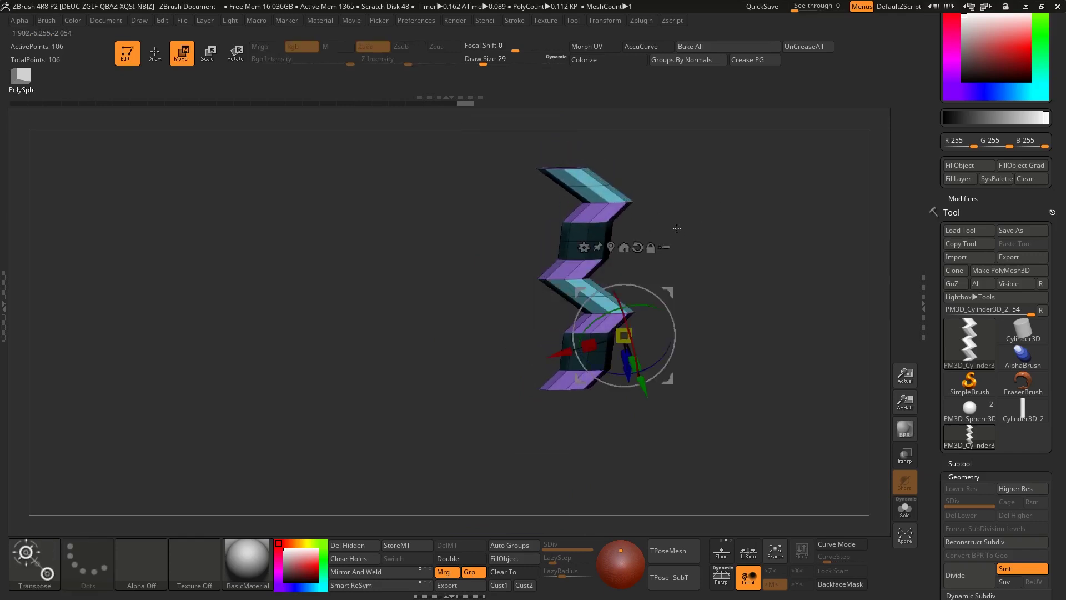
pyautogui.moveTo(728, 229); pyautogui.dragTo(731, 273)
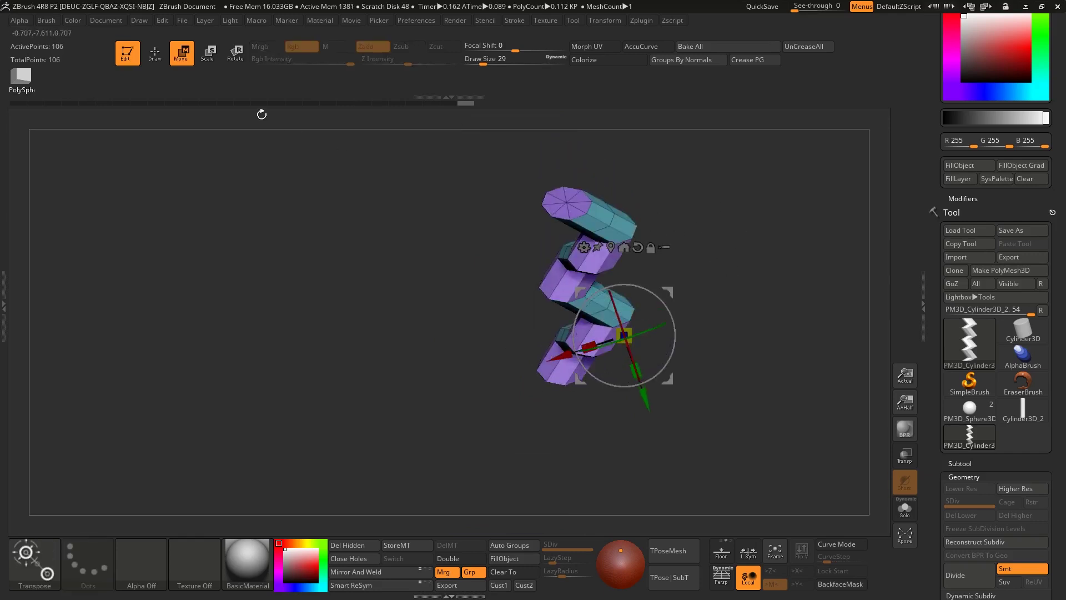
# - Return to Draw mode and merge the whole strand into one polygroup
pyautogui.click(156, 54)
pyautogui.moveTo(741, 223)
pyautogui.mouseDown()
pyautogui.moveTo(727, 194)
pyautogui.moveTo(676, 175)
pyautogui.mouseUp()
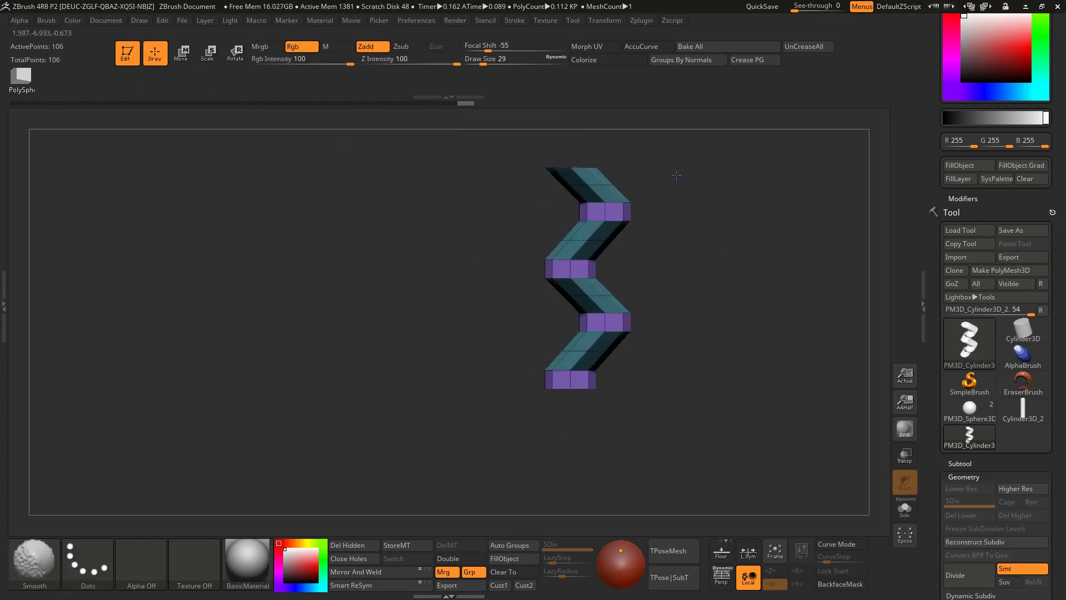
pyautogui.moveTo(722, 223); pyautogui.dragTo(744, 232)
pyautogui.hotkey('ctrl', 'w')
# - Switch to Move mode and place the gizmo on the middle vertex of the strand's bottom edge
pyautogui.keyDown('alt'); pyautogui.moveTo(744, 232); pyautogui.dragTo(749, 246, button='right'); pyautogui.keyUp('alt')
pyautogui.keyDown('alt'); pyautogui.moveTo(683, 325); pyautogui.dragTo(682, 268, button='right'); pyautogui.keyUp('alt')
pyautogui.keyDown('ctrl'); pyautogui.moveTo(683, 267); pyautogui.dragTo(671, 422, button='right'); pyautogui.keyUp('ctrl')
pyautogui.click(182, 54)
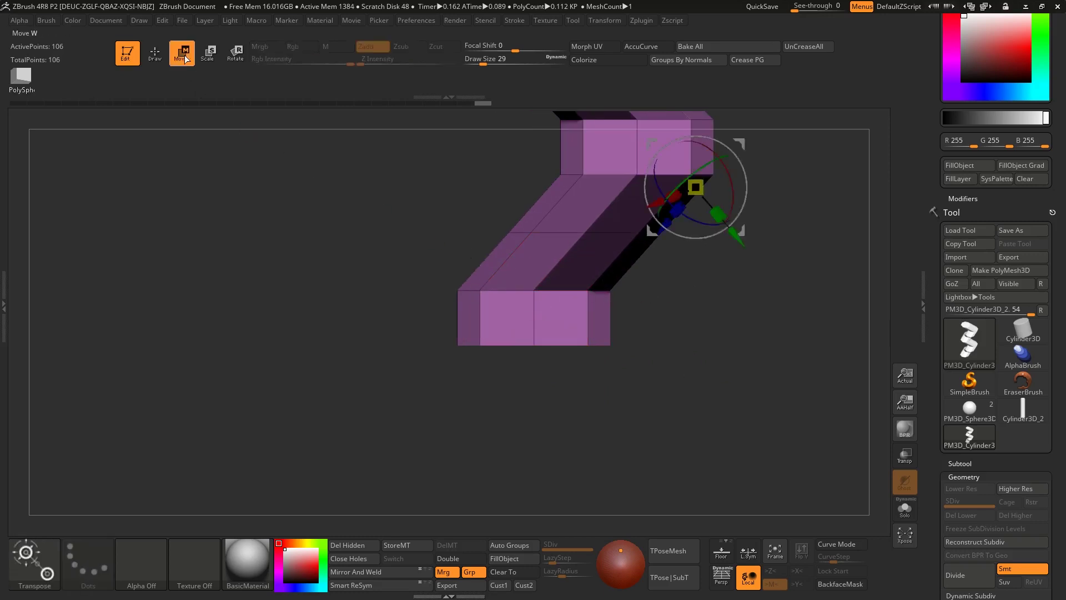
pyautogui.keyDown('ctrl'); pyautogui.moveTo(469, 355); pyautogui.dragTo(473, 396, button='right'); pyautogui.keyUp('ctrl')
pyautogui.click(474, 401)
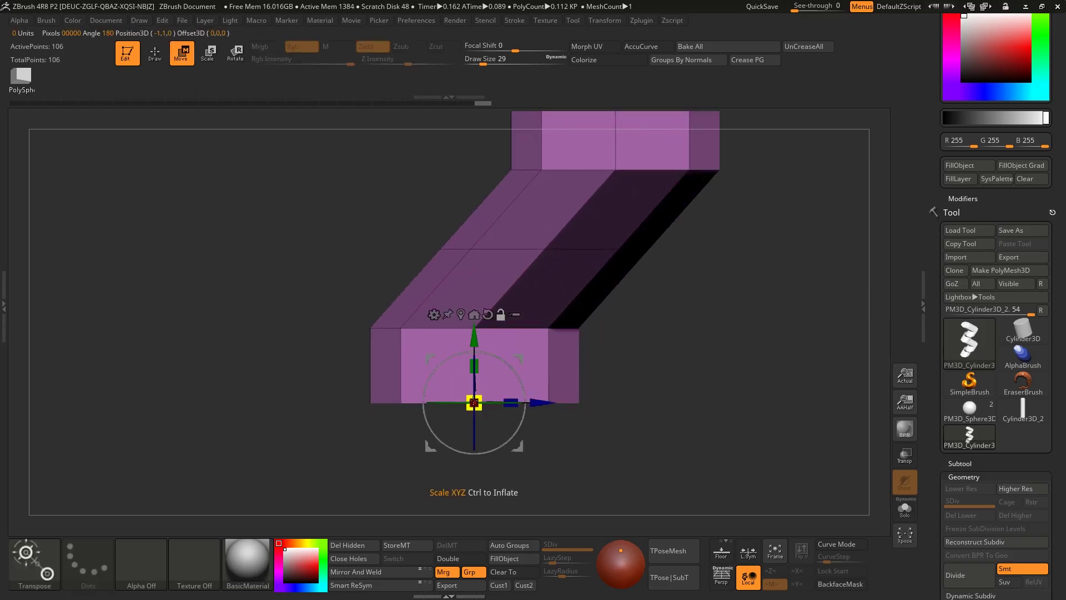
# - Re-place the gizmo on the bottom edge's middle vertex until its Y axis runs straight down the strand
pyautogui.click(562, 313)
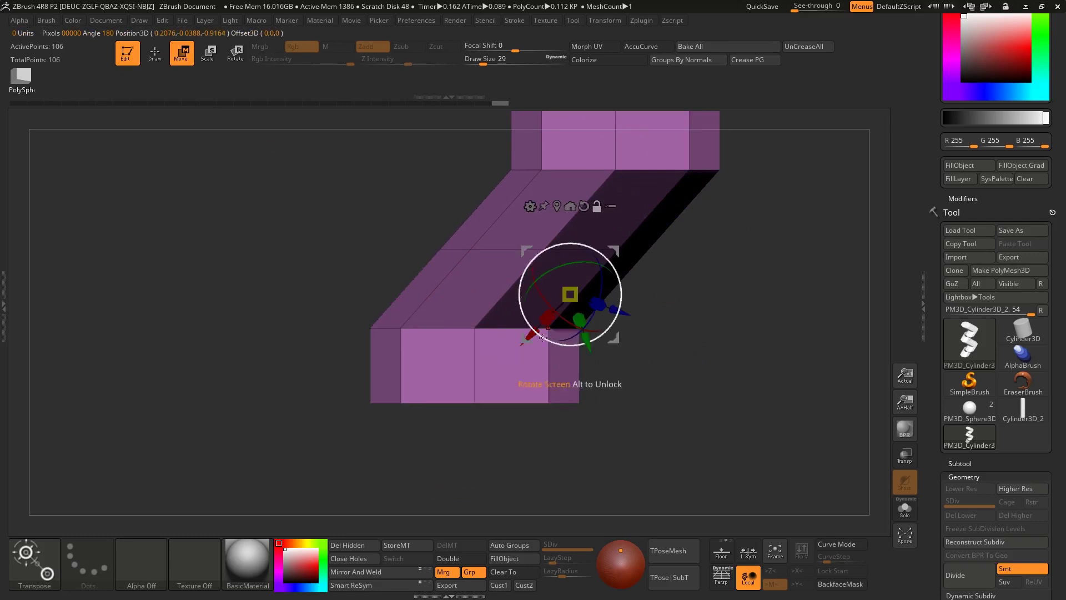
pyautogui.click(480, 399)
pyautogui.click(556, 366)
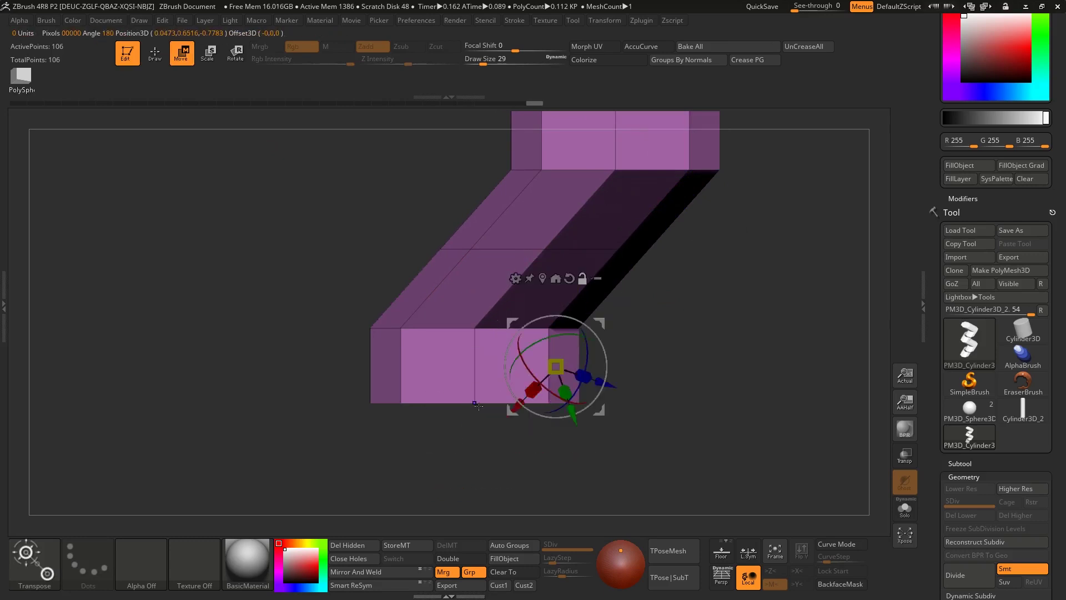
pyautogui.click(474, 402)
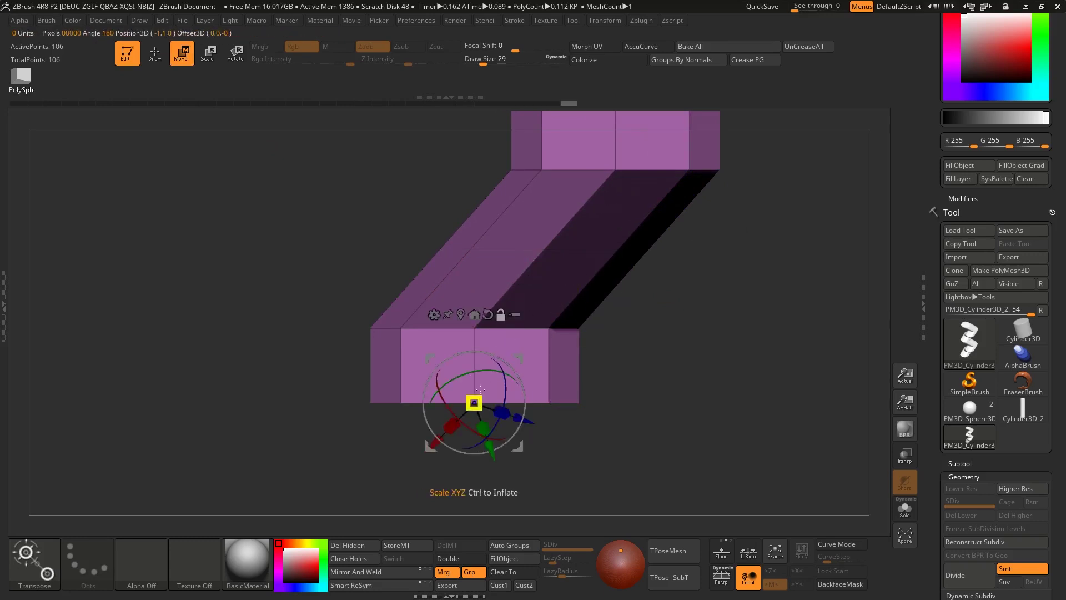
pyautogui.click(607, 288)
pyautogui.click(478, 393)
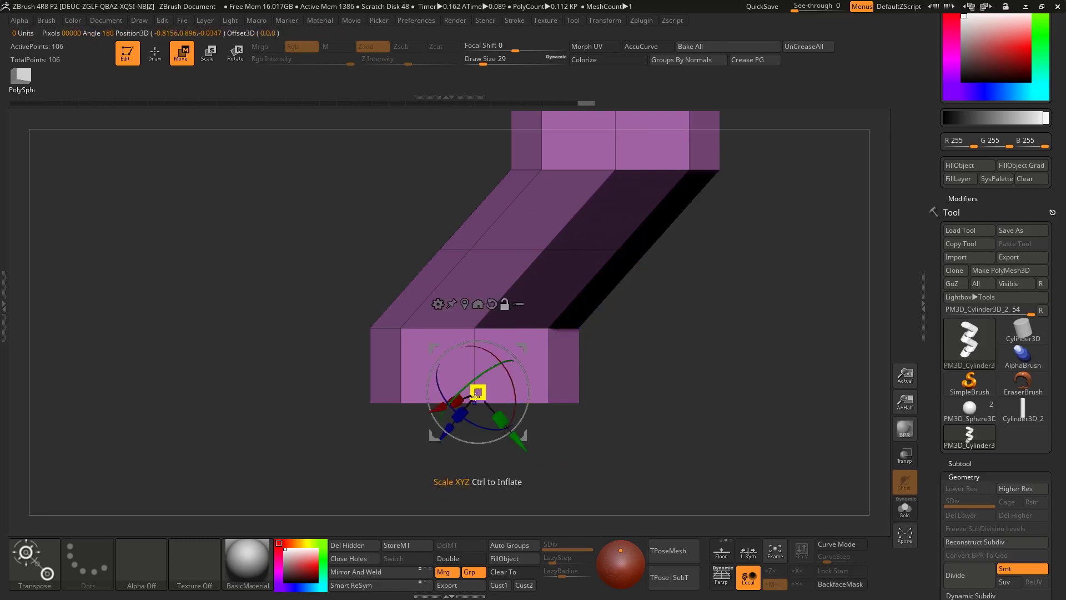
pyautogui.click(477, 394)
pyautogui.click(548, 327)
pyautogui.click(473, 396)
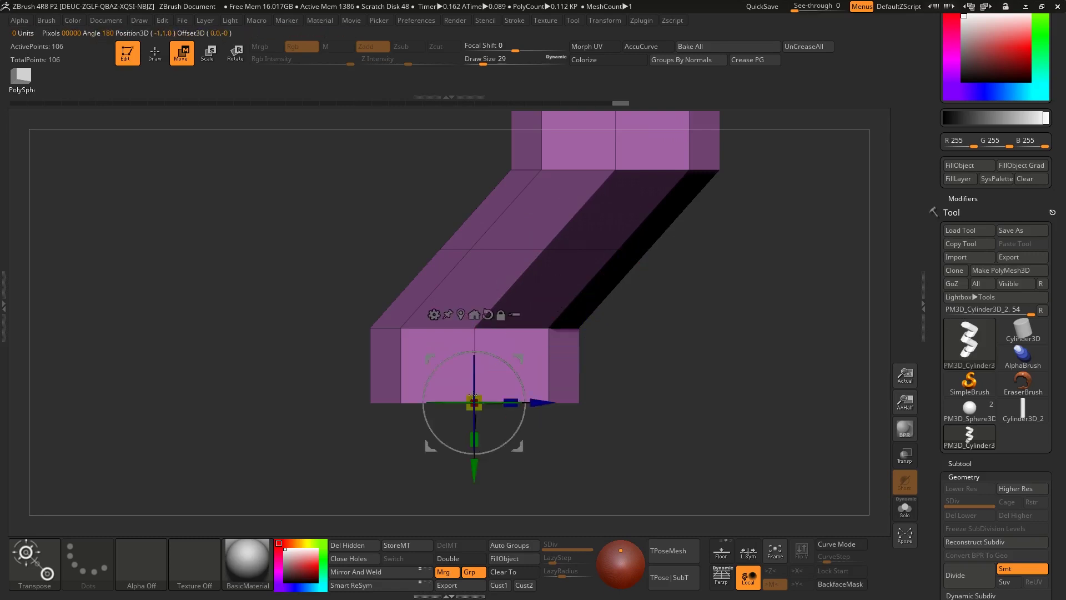
# - Duplicate the strand about 1.49 units upward along the gizmo's Y axis
pyautogui.moveTo(538, 334)
pyautogui.keyDown('ctrl'); pyautogui.mouseDown(button='right')
pyautogui.moveTo(538, 324)
pyautogui.moveTo(567, 365)
pyautogui.moveTo(598, 345)
pyautogui.mouseUp(button='right'); pyautogui.keyUp('ctrl')
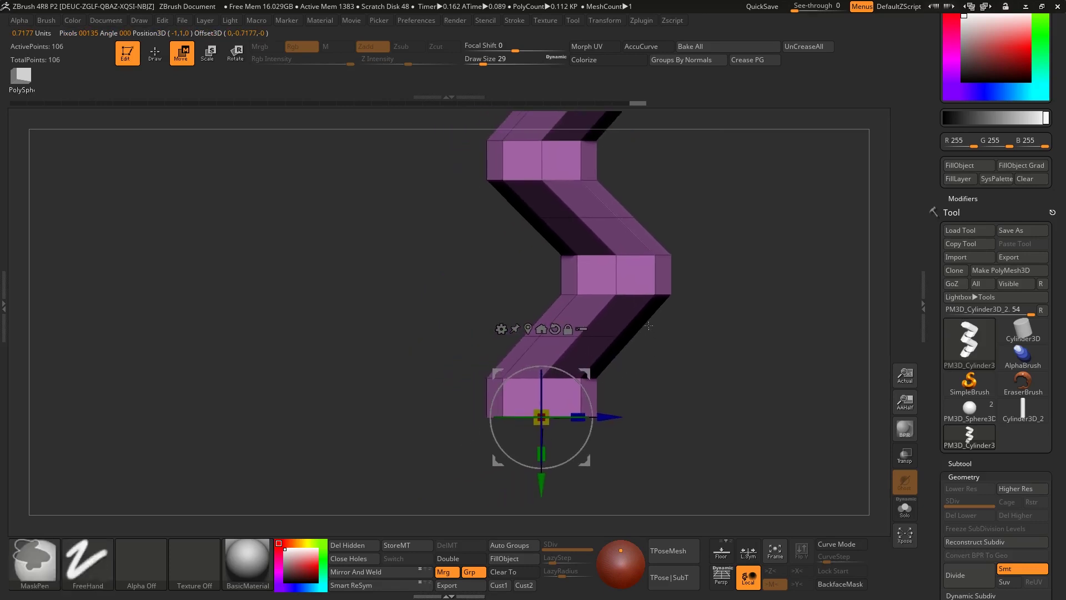
pyautogui.moveTo(619, 444)
pyautogui.keyDown('ctrl'); pyautogui.mouseDown(button='right')
pyautogui.moveTo(620, 431)
pyautogui.moveTo(619, 459)
pyautogui.mouseUp(button='right'); pyautogui.keyUp('ctrl')
pyautogui.keyDown('ctrl'); pyautogui.moveTo(564, 518); pyautogui.dragTo(571, 506, button='right'); pyautogui.keyUp('ctrl')
pyautogui.keyDown('alt'); pyautogui.moveTo(571, 506); pyautogui.dragTo(577, 447, button='right'); pyautogui.keyUp('alt')
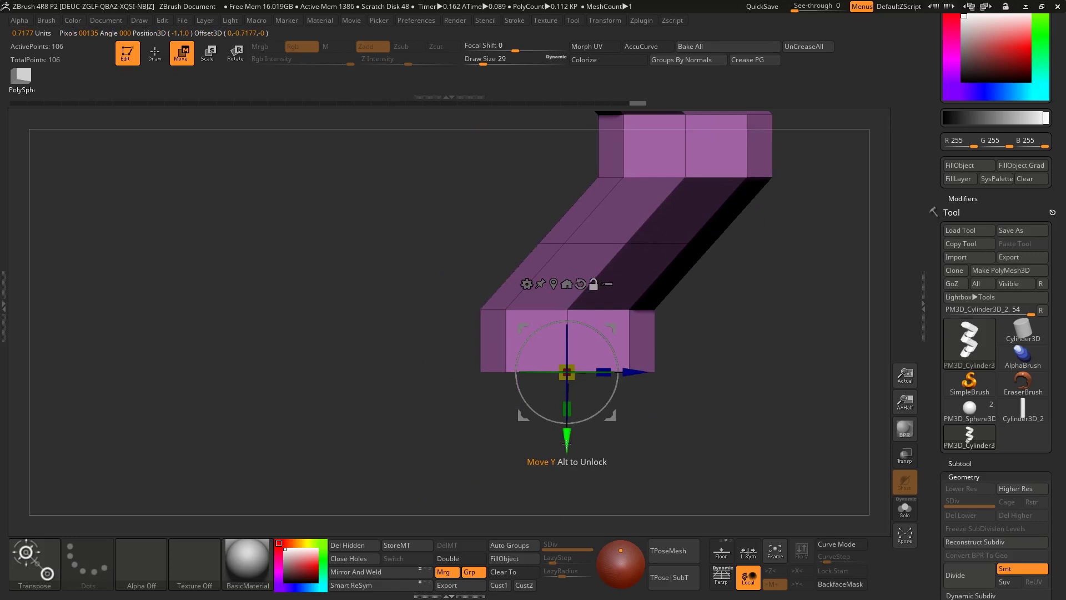
pyautogui.press('ctrl')
pyautogui.keyDown('ctrl'); pyautogui.moveTo(567, 442); pyautogui.dragTo(569, 311); pyautogui.keyUp('ctrl')
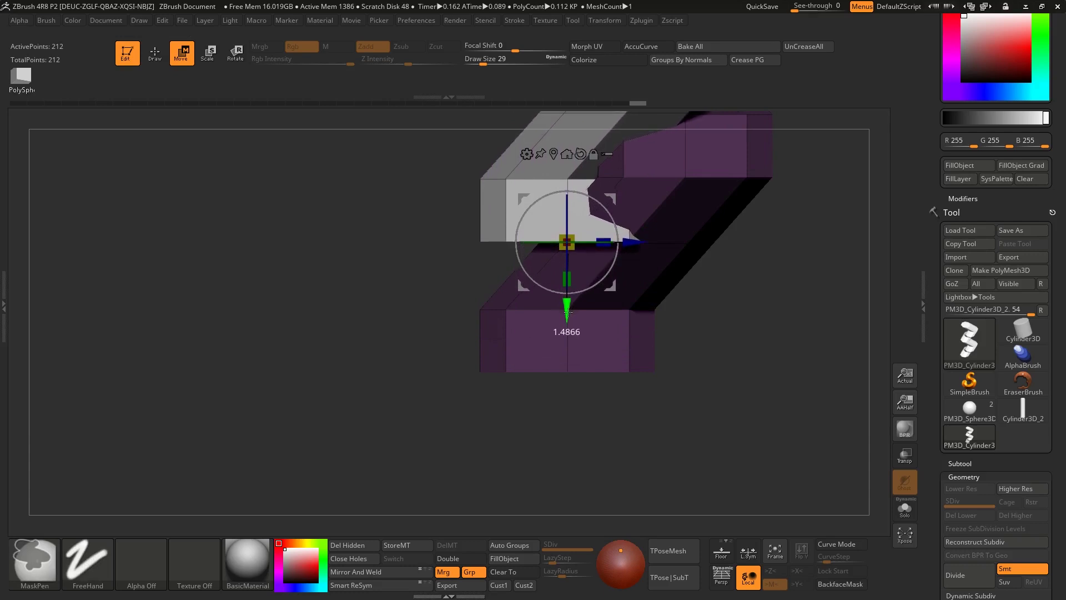
# - Nudge the copy down about 0.04 units so its base lines up with the edge loop of the original's lowest slanted segment
pyautogui.keyDown('ctrl'); pyautogui.moveTo(694, 355); pyautogui.dragTo(697, 307, button='right'); pyautogui.keyUp('ctrl')
pyautogui.keyDown('alt'); pyautogui.moveTo(698, 307); pyautogui.dragTo(661, 461, button='right'); pyautogui.keyUp('alt')
pyautogui.keyDown('alt'); pyautogui.moveTo(662, 460); pyautogui.dragTo(545, 329, button='right'); pyautogui.keyUp('alt')
pyautogui.moveTo(450, 241); pyautogui.dragTo(450, 256)
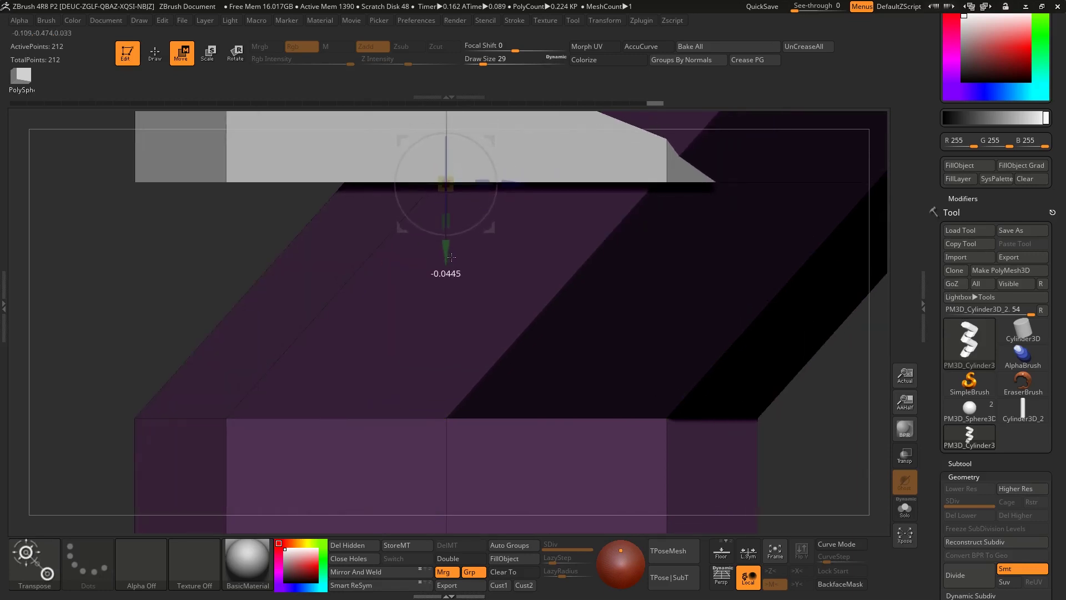
pyautogui.keyDown('ctrl'); pyautogui.moveTo(451, 257); pyautogui.dragTo(428, 245, button='right'); pyautogui.keyUp('ctrl')
pyautogui.keyDown('alt'); pyautogui.moveTo(595, 273); pyautogui.dragTo(545, 383, button='right'); pyautogui.keyUp('alt')
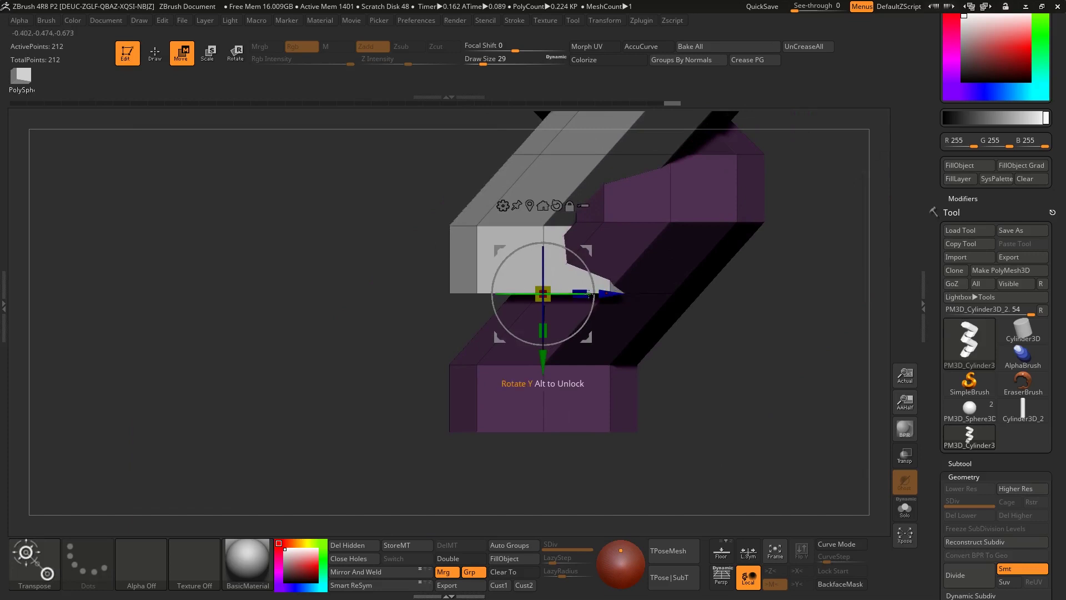
# - Duplicate the copied strand upward along the gizmo's Y axis to make a third strand
pyautogui.keyDown('alt'); pyautogui.moveTo(588, 293); pyautogui.dragTo(587, 322, button='right'); pyautogui.keyUp('alt')
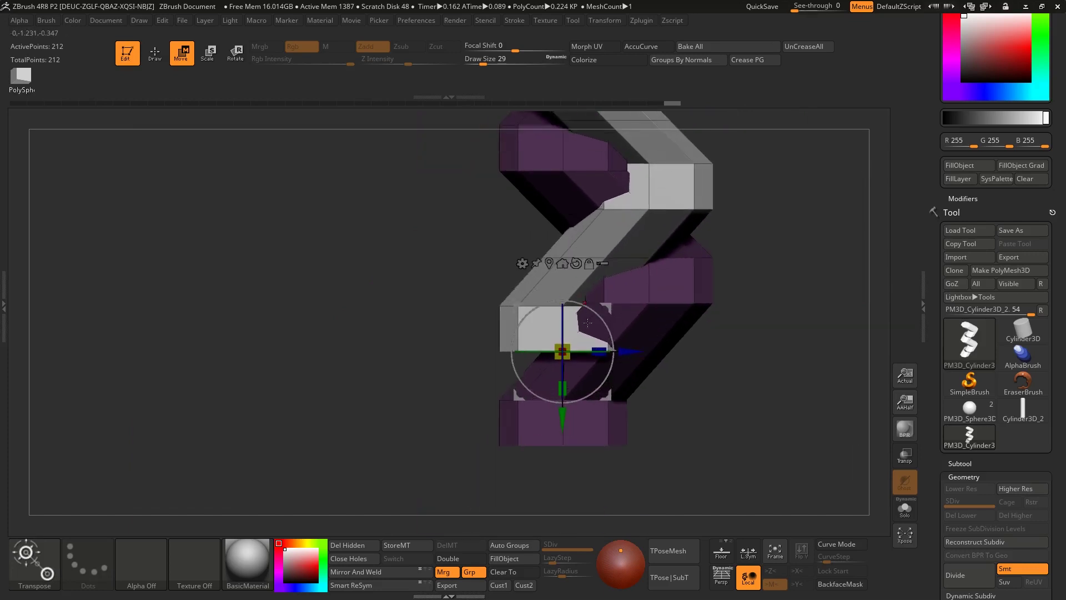
pyautogui.moveTo(587, 322); pyautogui.dragTo(614, 328)
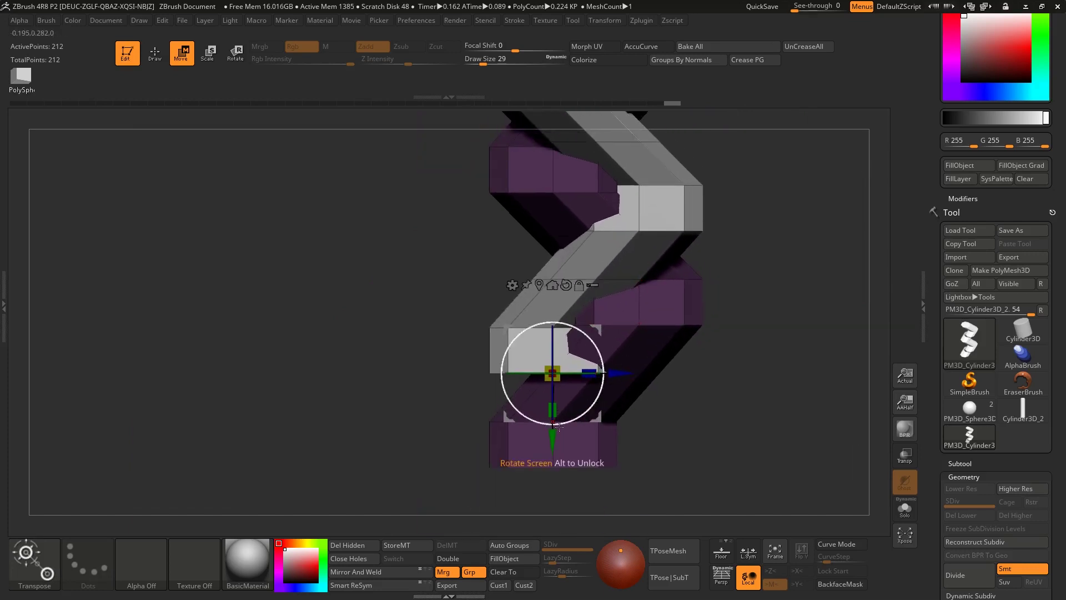
pyautogui.keyDown('ctrl'); pyautogui.moveTo(549, 440); pyautogui.dragTo(553, 390); pyautogui.keyUp('ctrl')
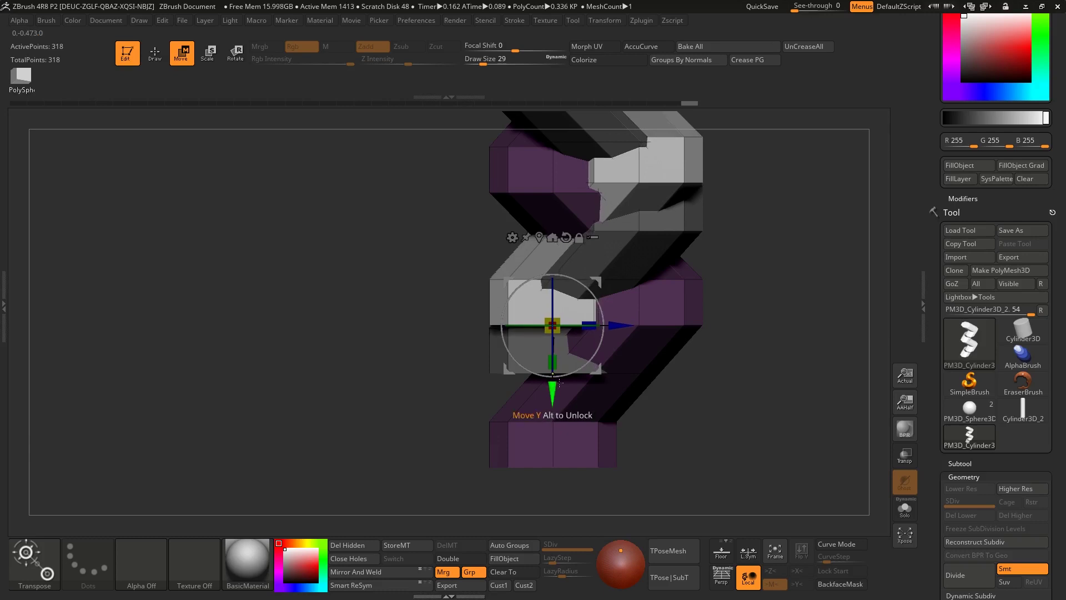
# - Move the third strand up about 0.71 units, aligning its base with the top edge of the original's second upright segment
pyautogui.keyDown('ctrl'); pyautogui.moveTo(533, 244); pyautogui.dragTo(577, 568, button='right'); pyautogui.keyUp('ctrl')
pyautogui.keyDown('alt'); pyautogui.moveTo(577, 568); pyautogui.dragTo(636, 336, button='right'); pyautogui.keyUp('alt')
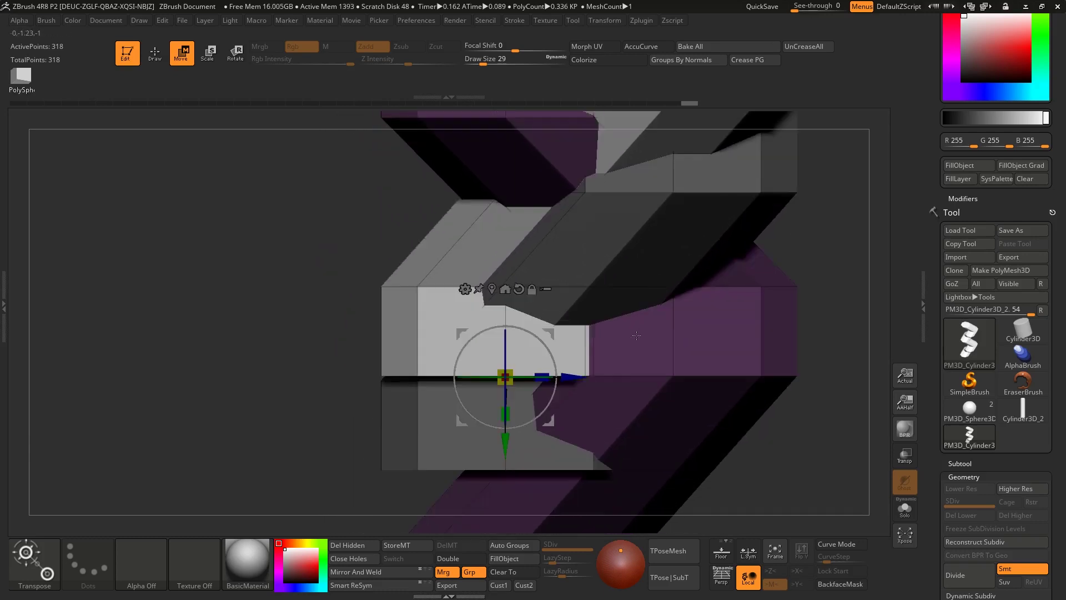
pyautogui.moveTo(504, 456); pyautogui.dragTo(508, 365)
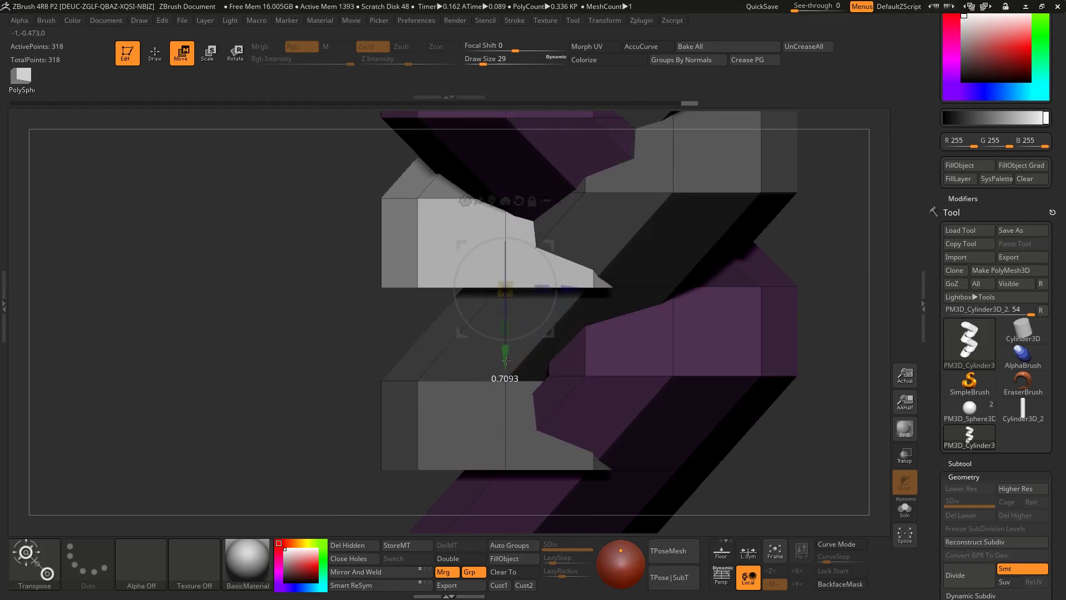
# - Clear the mask and apply Auto Groups so each of the three strands gets its own polygroup
pyautogui.keyDown('ctrl'); pyautogui.moveTo(547, 377); pyautogui.dragTo(654, 338, button='right'); pyautogui.keyUp('ctrl')
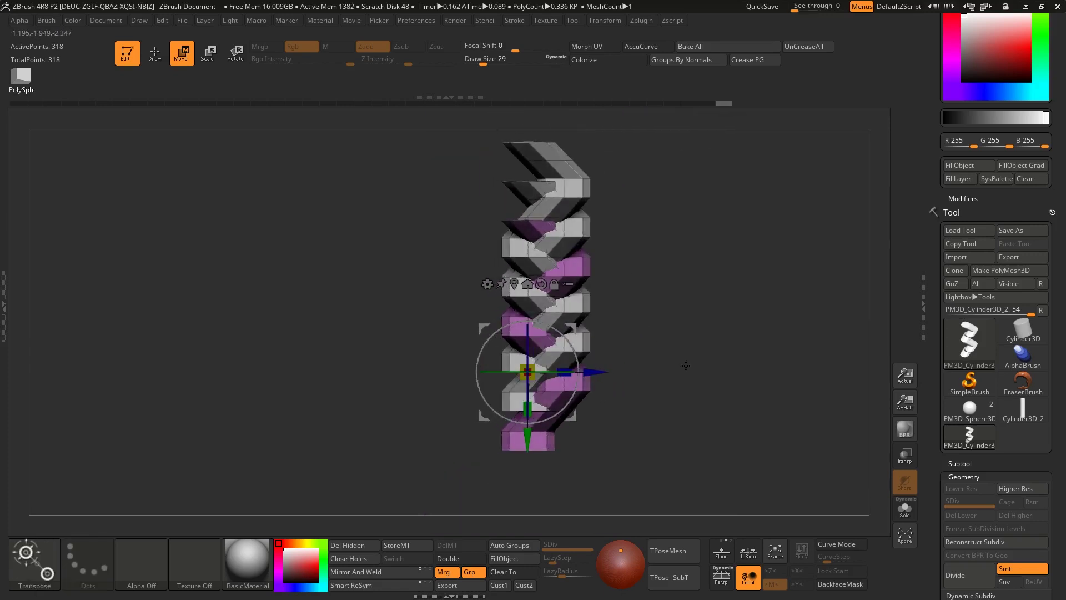
pyautogui.keyDown('ctrl'); pyautogui.click(675, 396); pyautogui.keyUp('ctrl')
pyautogui.hotkey('shift', 'f')
pyautogui.click(531, 547)
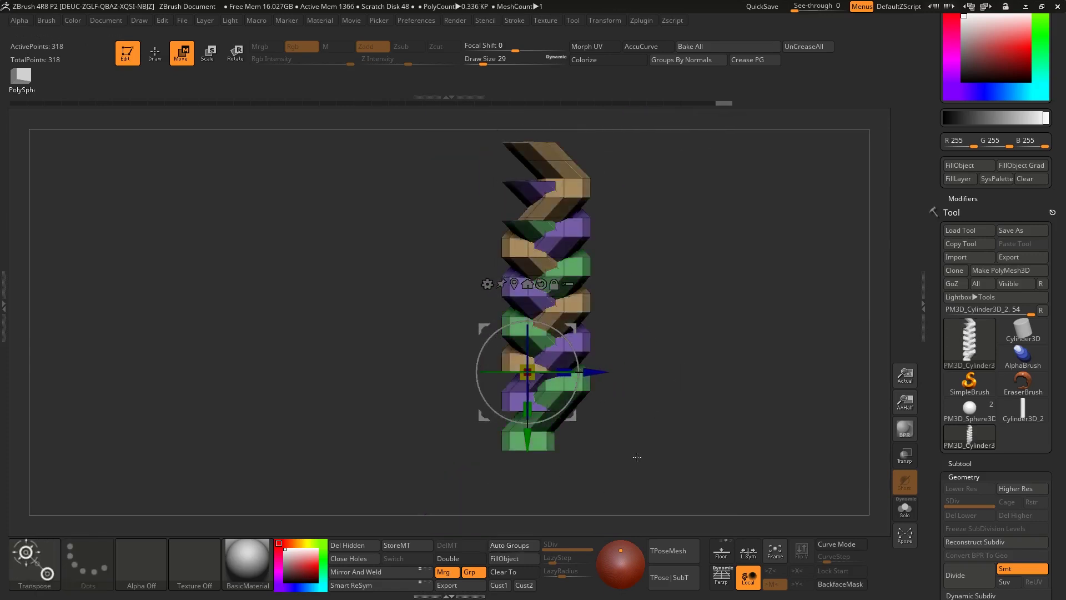
# - Turn off the polyframe display, return to Draw mode, and preview the braid with subdivision smoothing
pyautogui.hotkey('shift', 'f')
pyautogui.keyDown('ctrl'); pyautogui.moveTo(671, 405); pyautogui.dragTo(711, 406, button='right'); pyautogui.keyUp('ctrl')
pyautogui.press('q')
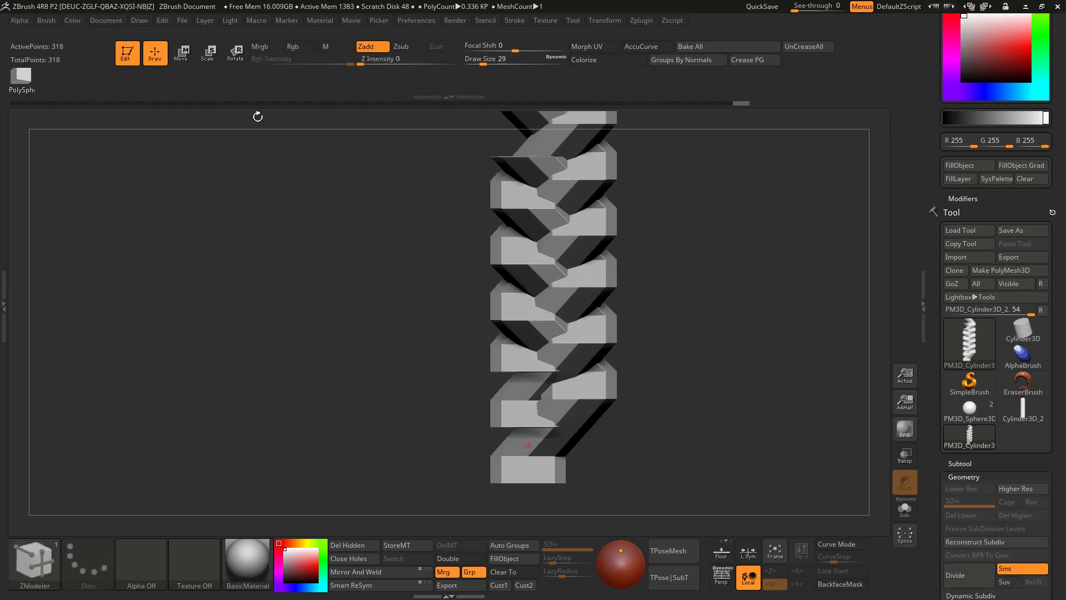
pyautogui.moveTo(714, 358)
pyautogui.mouseDown()
pyautogui.moveTo(704, 342)
pyautogui.moveTo(721, 360)
pyautogui.moveTo(717, 373)
pyautogui.moveTo(708, 358)
pyautogui.moveTo(720, 385)
pyautogui.mouseUp()
pyautogui.hotkey('ctrl', 'd')
pyautogui.hotkey('shift', 'd')
pyautogui.keyDown('ctrl'); pyautogui.rightClick(699, 386); pyautogui.keyUp('ctrl')
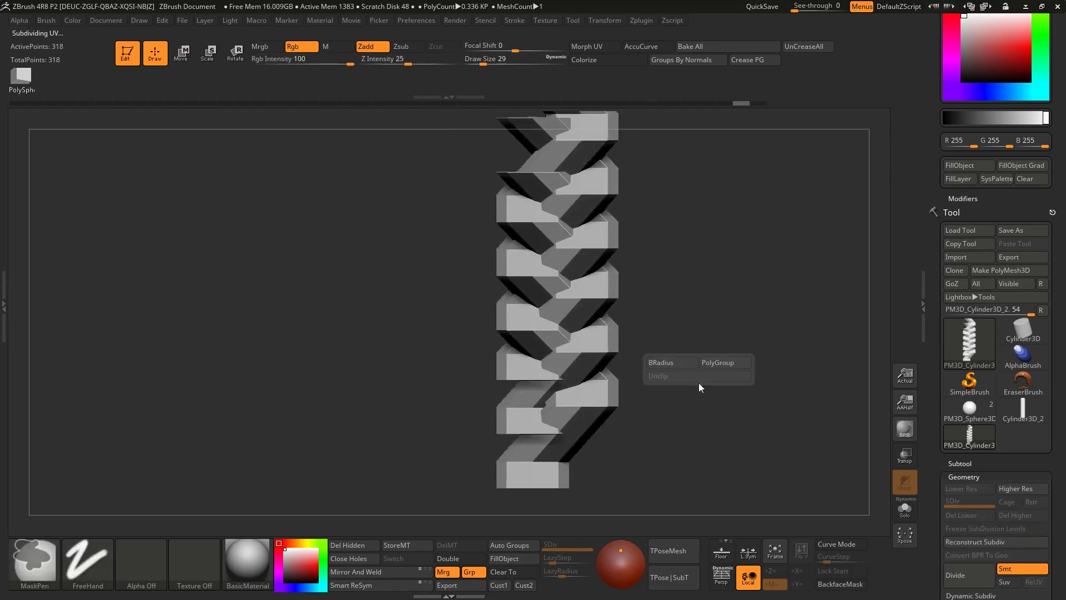
# - Isolate the braid's repeating middle section by hiding both ends, and turn on double-sided display
pyautogui.moveTo(431, 181)
pyautogui.keyDown('ctrl'); pyautogui.mouseDown()
pyautogui.moveTo(705, 370)
pyautogui.moveTo(701, 237)
pyautogui.moveTo(919, 415)
pyautogui.mouseUp(); pyautogui.keyUp('ctrl')
pyautogui.moveTo(672, 229)
pyautogui.keyDown('ctrl'); pyautogui.keyDown('shift'); pyautogui.mouseDown()
pyautogui.moveTo(871, 426)
pyautogui.moveTo(689, 373)
pyautogui.moveTo(700, 450)
pyautogui.moveTo(701, 374)
pyautogui.moveTo(476, 294)
pyautogui.moveTo(734, 417)
pyautogui.moveTo(715, 328)
pyautogui.moveTo(672, 381)
pyautogui.moveTo(690, 361)
pyautogui.moveTo(706, 402)
pyautogui.moveTo(697, 381)
pyautogui.mouseUp(); pyautogui.keyUp('shift'); pyautogui.keyUp('ctrl')
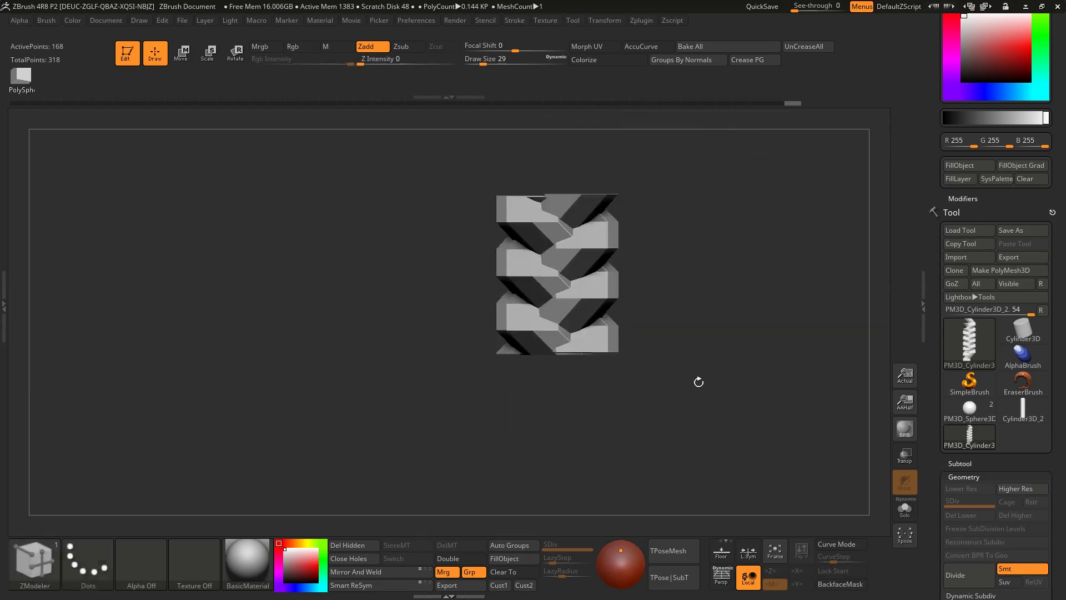
pyautogui.click(460, 561)
pyautogui.moveTo(638, 355); pyautogui.dragTo(642, 376)
pyautogui.keyDown('ctrl'); pyautogui.moveTo(642, 377); pyautogui.dragTo(678, 385, button='right'); pyautogui.keyUp('ctrl')
pyautogui.moveTo(677, 385); pyautogui.dragTo(626, 223)
pyautogui.keyDown('shift'); pyautogui.moveTo(637, 329); pyautogui.dragTo(622, 471); pyautogui.keyUp('shift')
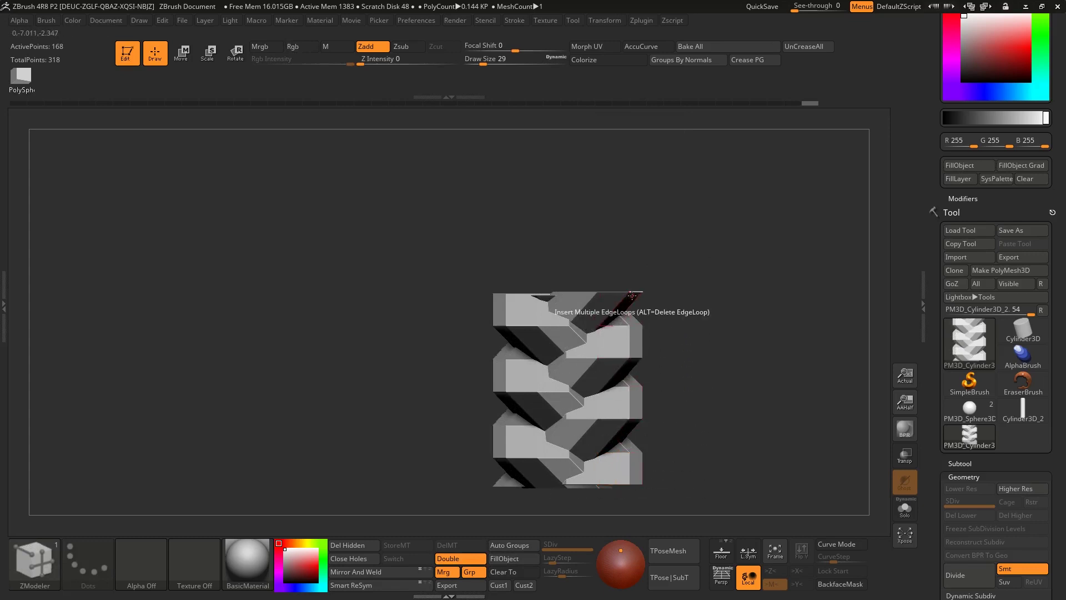
pyautogui.press('ctrl')
pyautogui.keyDown('ctrl'); pyautogui.moveTo(629, 423); pyautogui.dragTo(660, 383, button='right'); pyautogui.keyUp('ctrl')
pyautogui.moveTo(661, 383)
pyautogui.mouseDown(button='right')
pyautogui.moveTo(694, 409)
pyautogui.moveTo(661, 447)
pyautogui.moveTo(680, 419)
pyautogui.mouseUp(button='right')
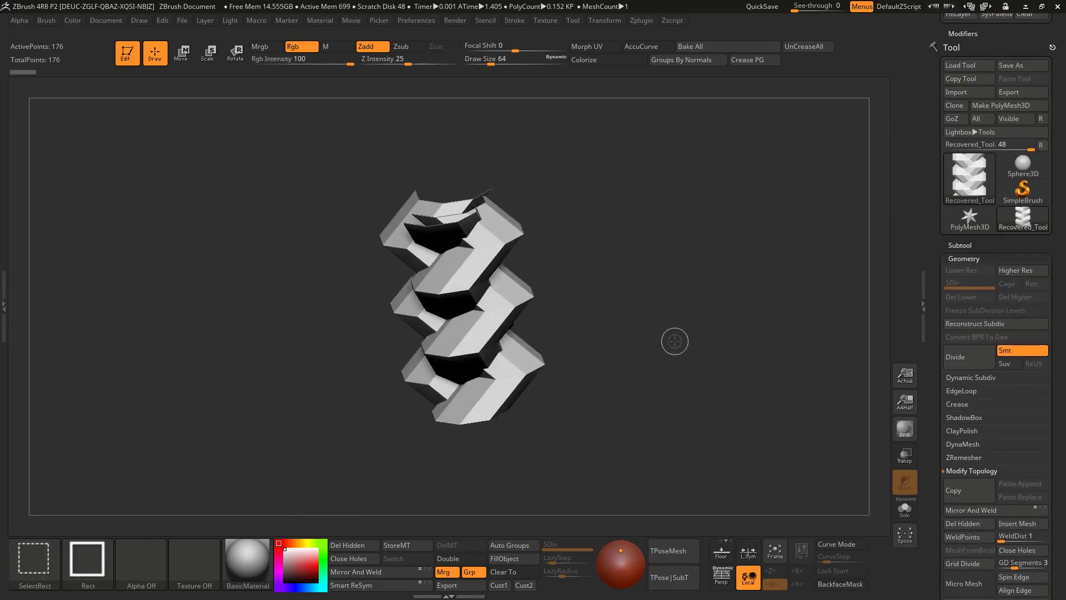
# - Examine the trimmed braid segment from several angles, and switch to the Sphere3D tool and back
pyautogui.moveTo(674, 340); pyautogui.dragTo(688, 337)
pyautogui.hotkey('shift', 'f')
pyautogui.hotkey('shift', 'f')
pyautogui.moveTo(689, 337); pyautogui.dragTo(628, 358, button='right')
pyautogui.moveTo(627, 358)
pyautogui.keyDown('alt'); pyautogui.mouseDown(button='right')
pyautogui.moveTo(674, 367)
pyautogui.moveTo(681, 351)
pyautogui.moveTo(624, 320)
pyautogui.mouseUp(button='right'); pyautogui.keyUp('alt')
pyautogui.moveTo(624, 319); pyautogui.dragTo(814, 328)
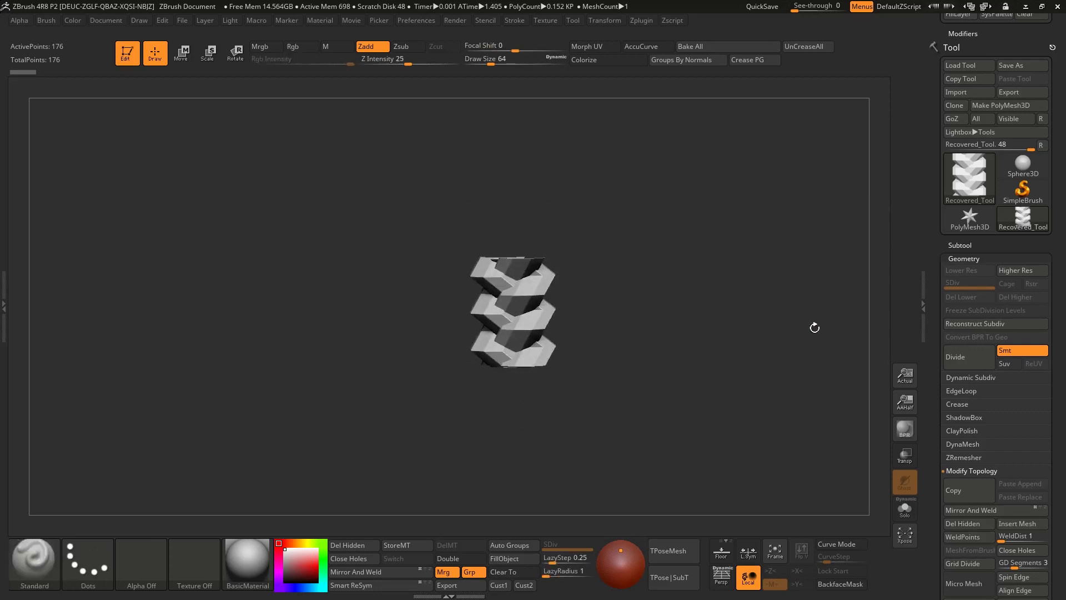
pyautogui.click(1023, 171)
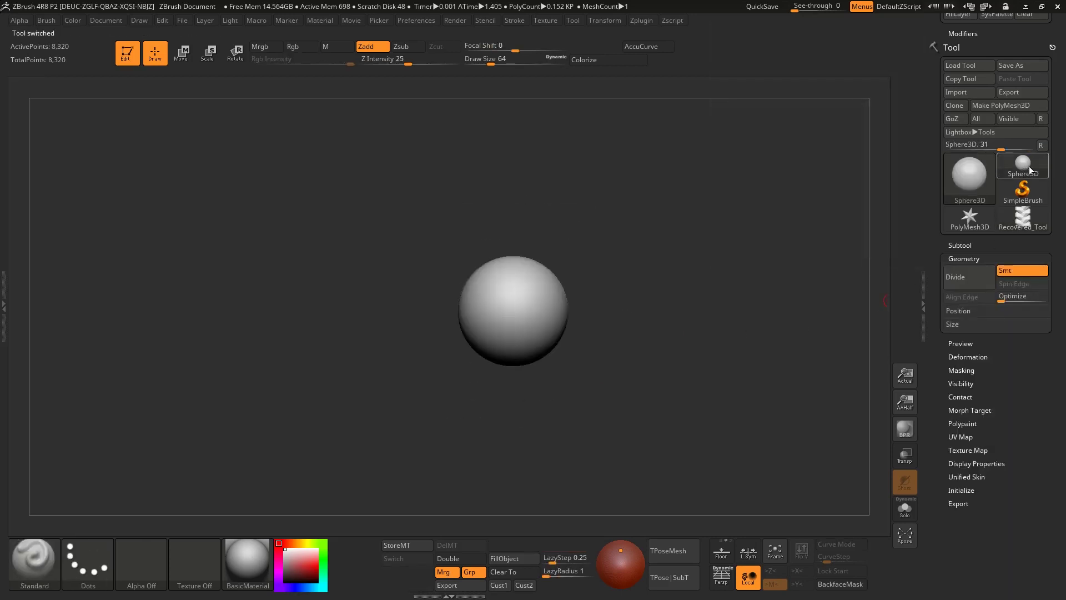
pyautogui.click(1017, 220)
# - Orient the trimmed braid segment at a slight angle and create a new InsertMesh brush from it
pyautogui.keyDown('shift'); pyautogui.moveTo(777, 348); pyautogui.dragTo(697, 380); pyautogui.keyUp('shift')
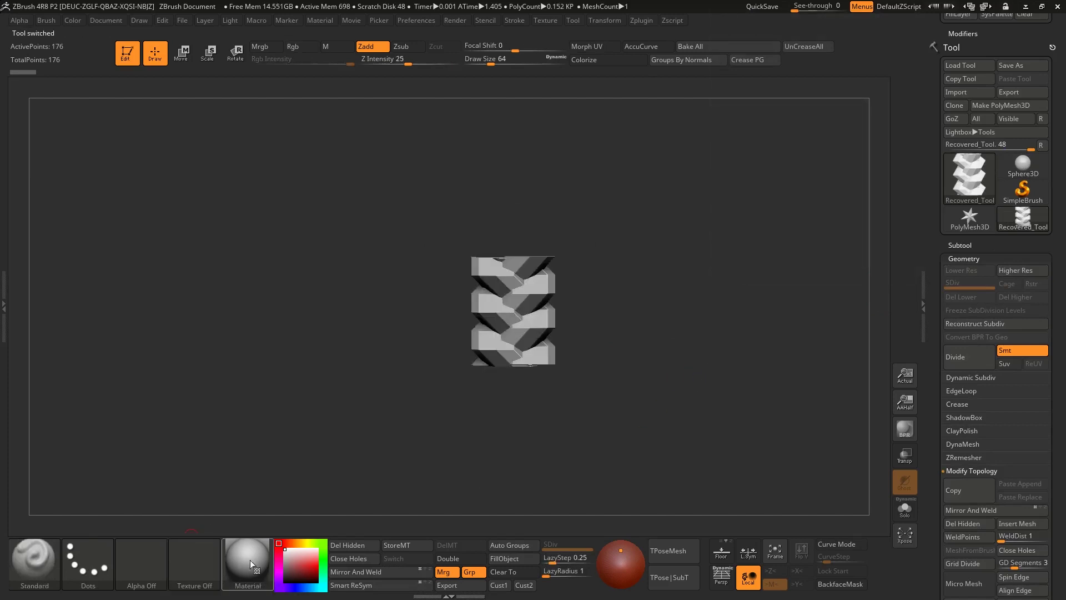
pyautogui.moveTo(609, 301); pyautogui.dragTo(674, 311)
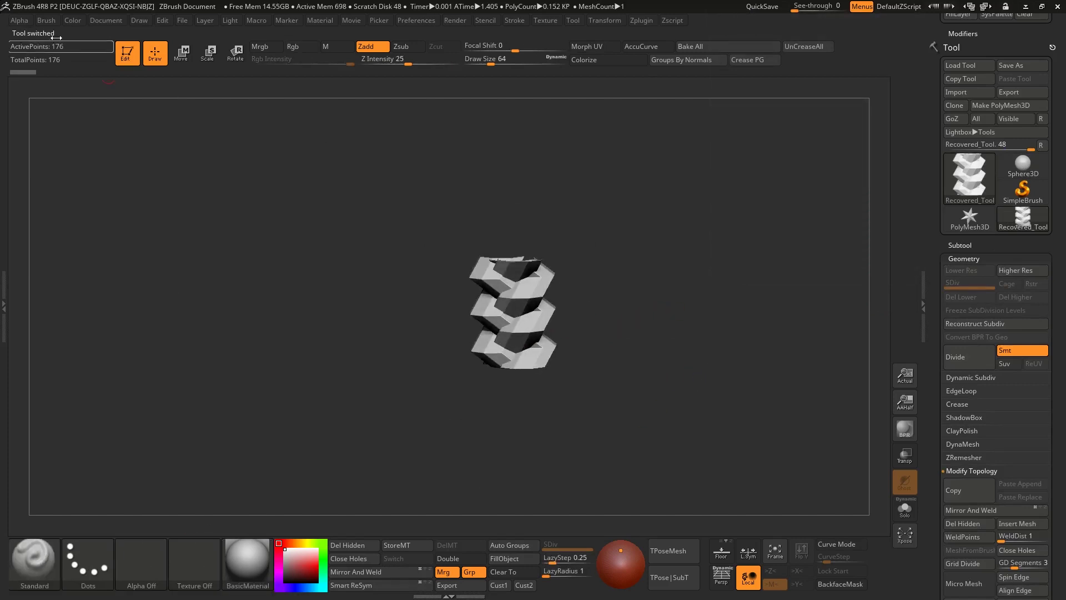
pyautogui.click(45, 20)
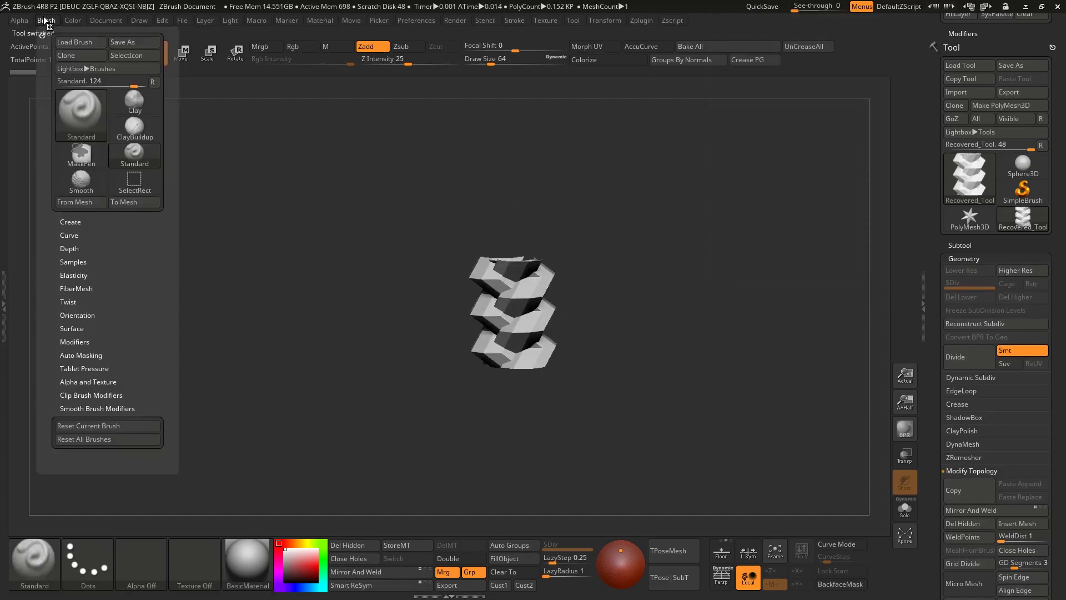
pyautogui.click(71, 221)
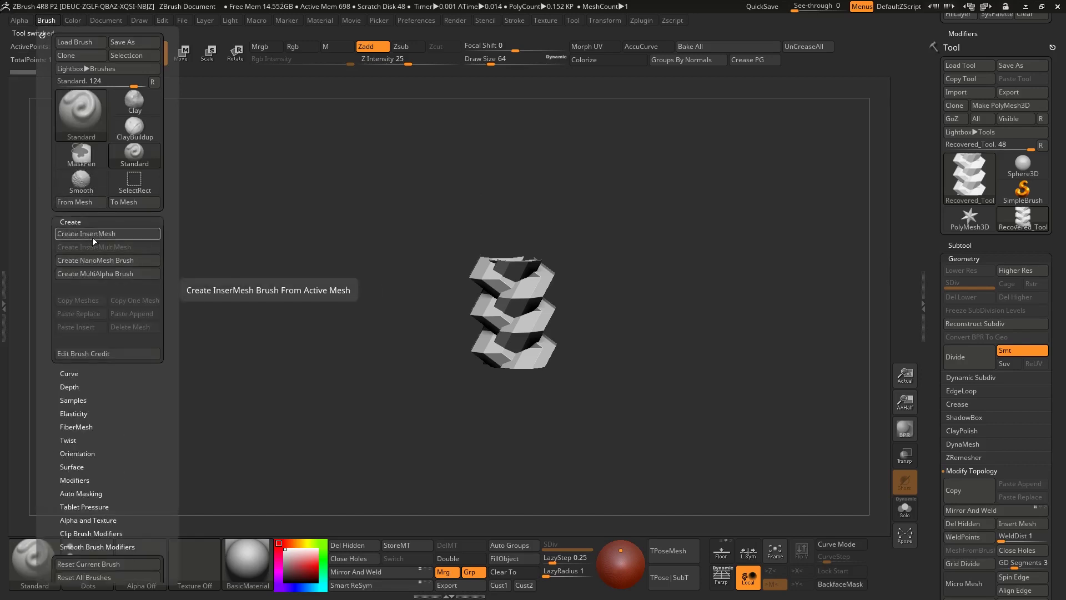
pyautogui.click(97, 234)
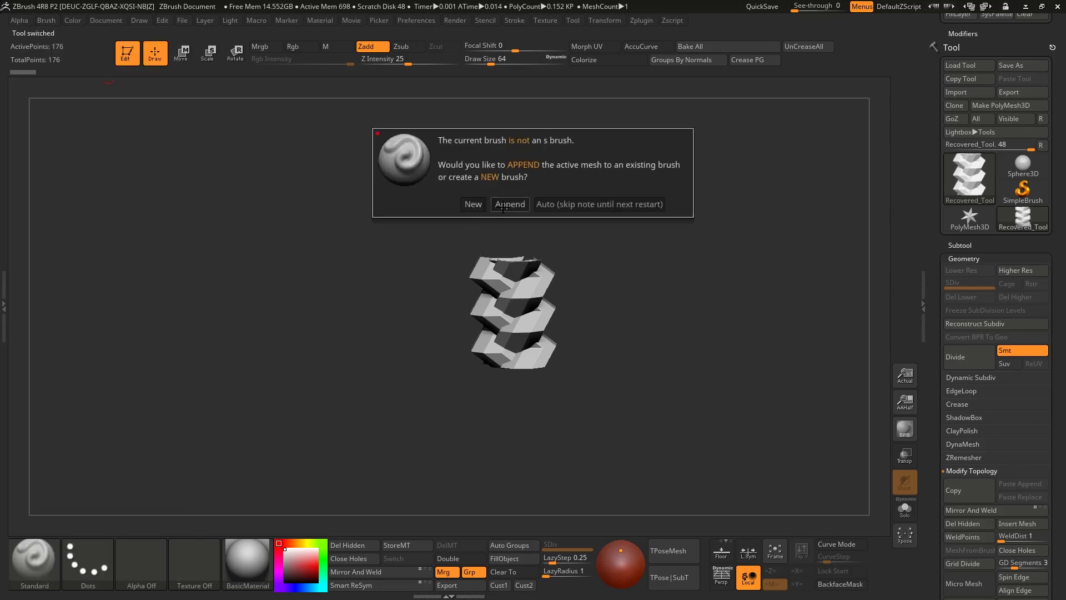
pyautogui.click(480, 204)
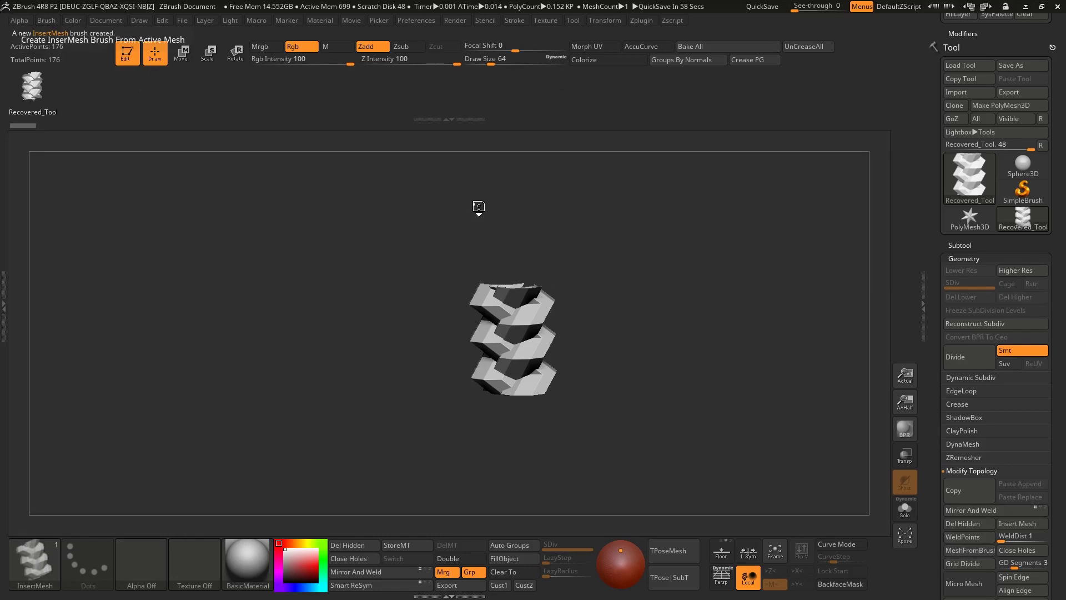
# - Rename the braid segment's subtool as Braid Brush
pyautogui.click(991, 246)
pyautogui.click(965, 522)
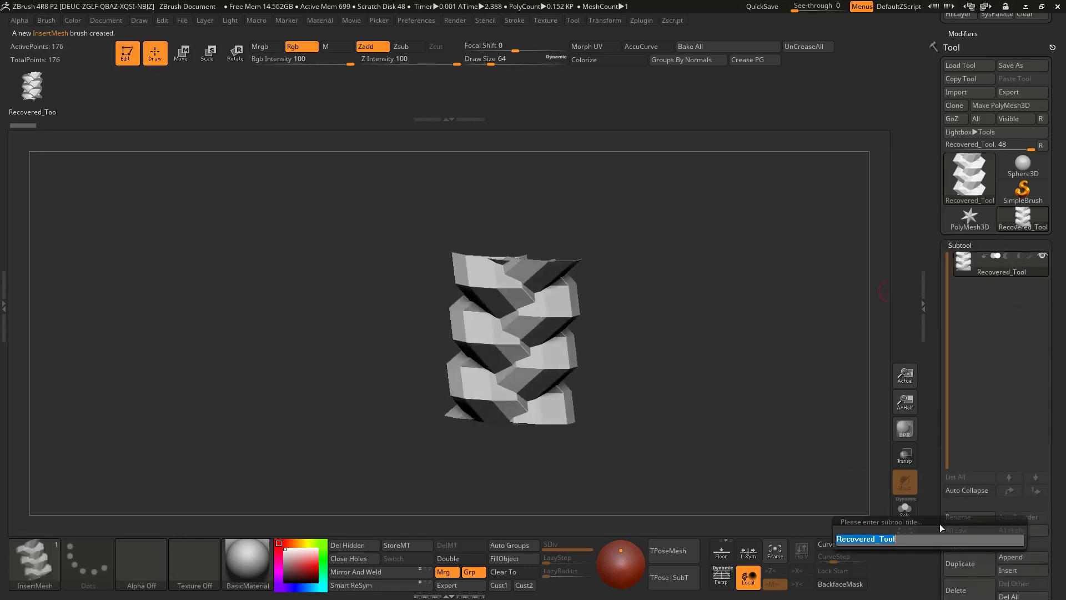
pyautogui.write('Braid Brush')
pyautogui.press('Return')
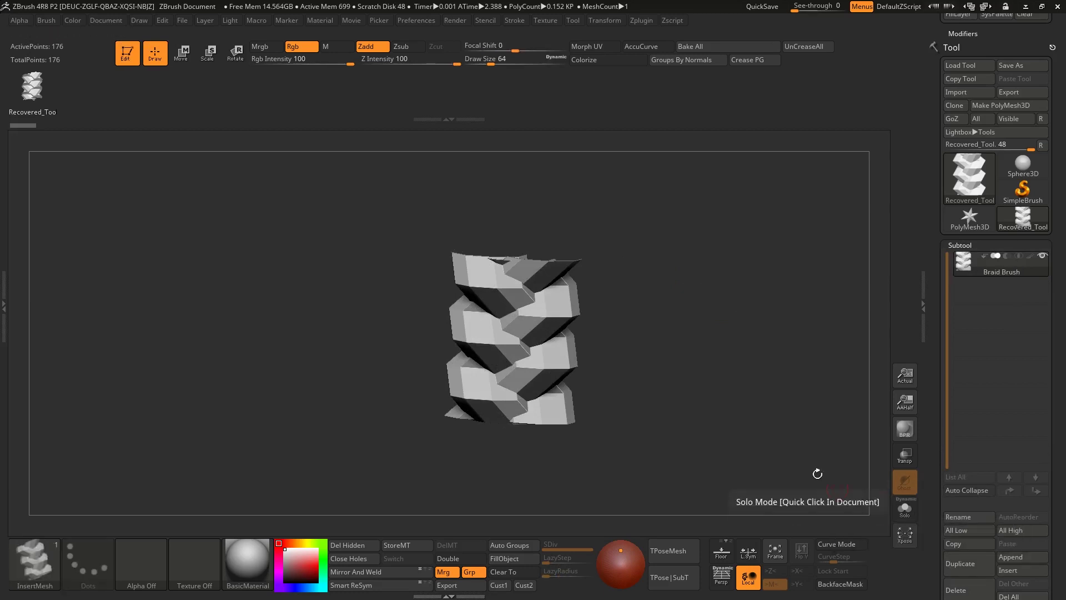
# - Create another new InsertMesh brush from the renamed braid mesh instead of appending it to the current brush
pyautogui.keyDown('alt'); pyautogui.moveTo(707, 316); pyautogui.dragTo(687, 334); pyautogui.keyUp('alt')
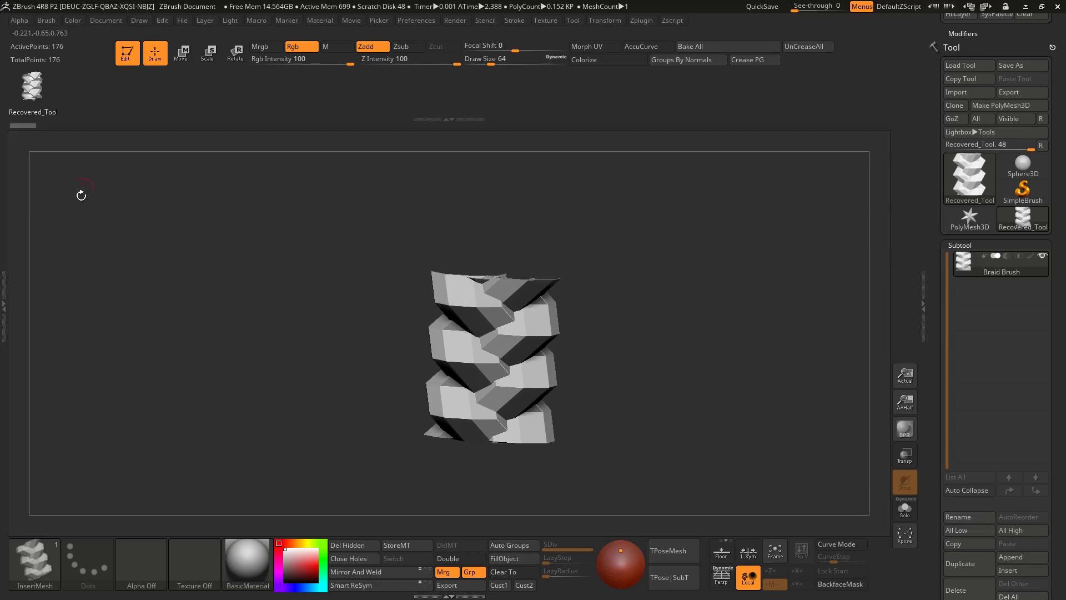
pyautogui.click(49, 21)
pyautogui.click(89, 259)
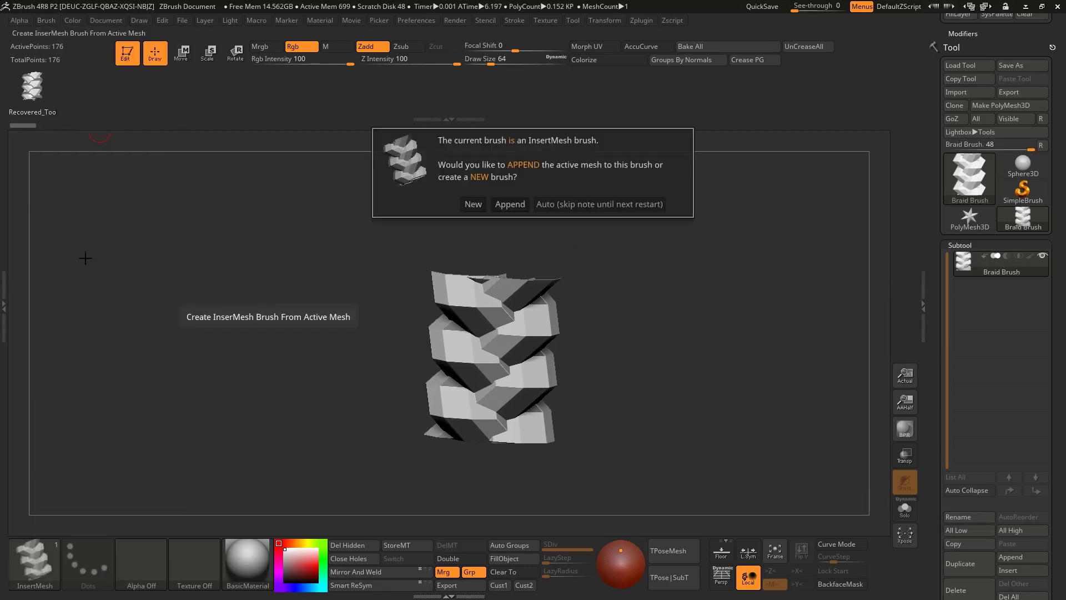
pyautogui.click(473, 204)
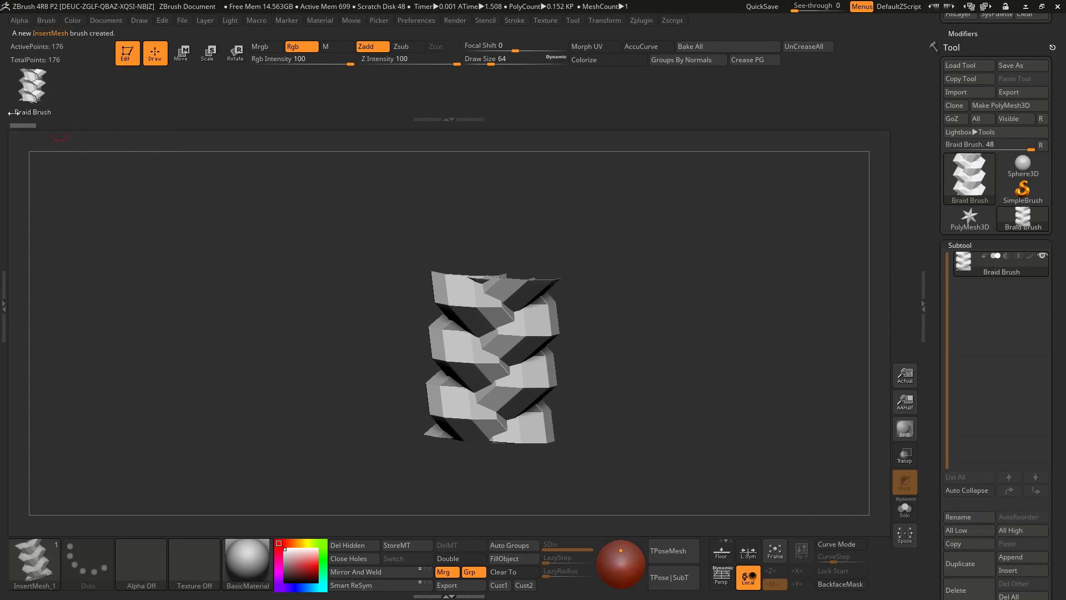
# - Switch to the Sphere3D tool and convert the sphere to a PolyMesh3D
pyautogui.moveTo(736, 298); pyautogui.dragTo(746, 336)
pyautogui.click(1027, 160)
pyautogui.moveTo(701, 300)
pyautogui.keyDown('alt'); pyautogui.mouseDown()
pyautogui.moveTo(697, 313)
pyautogui.moveTo(661, 298)
pyautogui.moveTo(670, 305)
pyautogui.moveTo(705, 283)
pyautogui.mouseUp(); pyautogui.keyUp('alt')
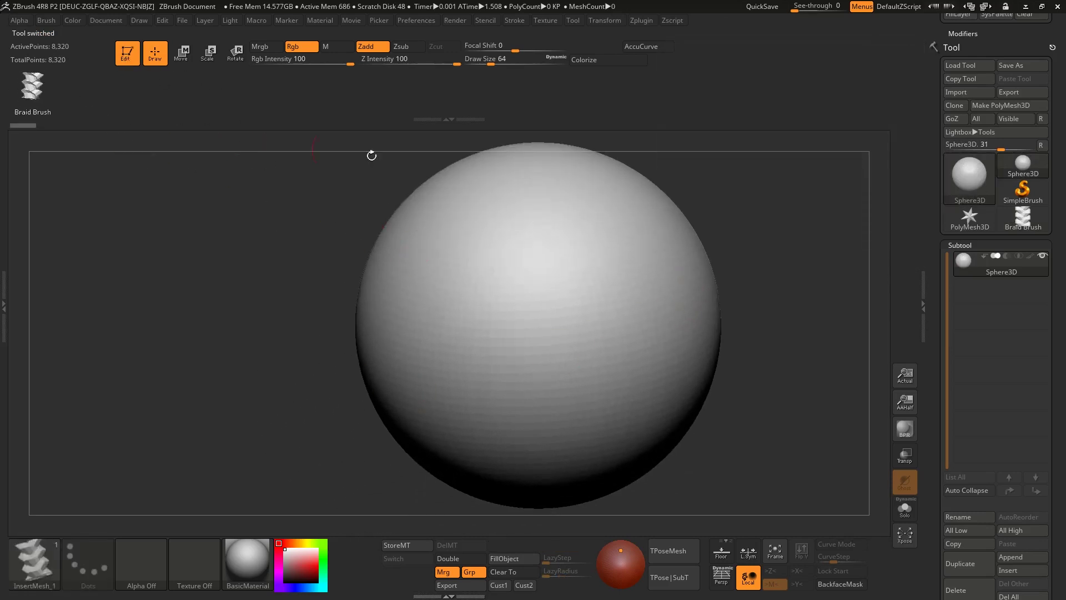
pyautogui.click(530, 318)
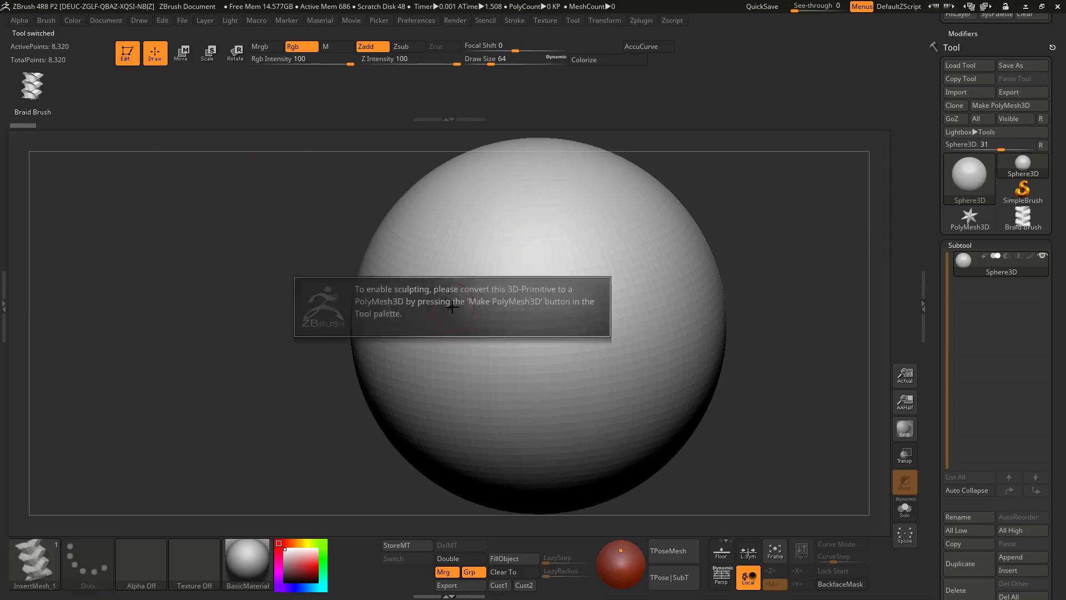
pyautogui.click(1015, 105)
# - Insert several braid segments of different sizes around the sphere with the new brush, and undo the last one
pyautogui.moveTo(548, 302)
pyautogui.mouseDown()
pyautogui.moveTo(535, 342)
pyautogui.moveTo(572, 376)
pyautogui.mouseUp()
pyautogui.moveTo(572, 376)
pyautogui.mouseDown(button='right')
pyautogui.moveTo(666, 369)
pyautogui.moveTo(638, 430)
pyautogui.mouseUp(button='right')
pyautogui.moveTo(539, 313); pyautogui.dragTo(554, 328)
pyautogui.moveTo(650, 339); pyautogui.dragTo(550, 319, button='right')
pyautogui.moveTo(656, 274); pyautogui.dragTo(681, 298)
pyautogui.moveTo(728, 333); pyautogui.dragTo(734, 339)
pyautogui.moveTo(757, 375); pyautogui.dragTo(766, 381)
pyautogui.moveTo(777, 387)
pyautogui.mouseDown(button='right')
pyautogui.moveTo(761, 338)
pyautogui.moveTo(796, 328)
pyautogui.mouseUp(button='right')
pyautogui.keyDown('alt'); pyautogui.moveTo(797, 328); pyautogui.dragTo(556, 325, button='right'); pyautogui.keyUp('alt')
pyautogui.keyDown('ctrl'); pyautogui.moveTo(555, 324); pyautogui.dragTo(596, 314, button='right'); pyautogui.keyUp('ctrl')
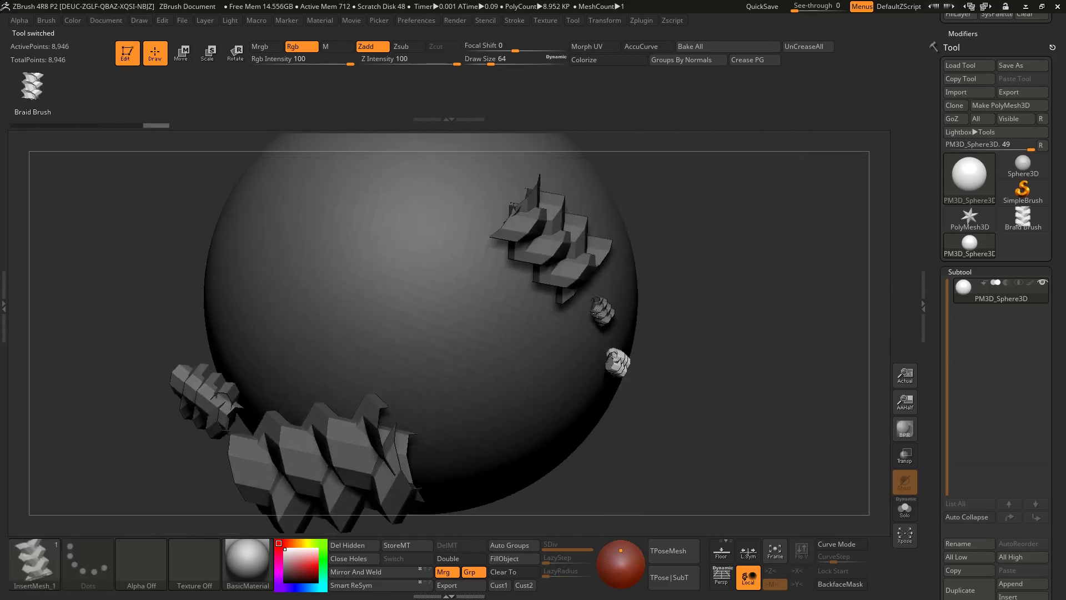
pyautogui.hotkey('ctrl', 'z')
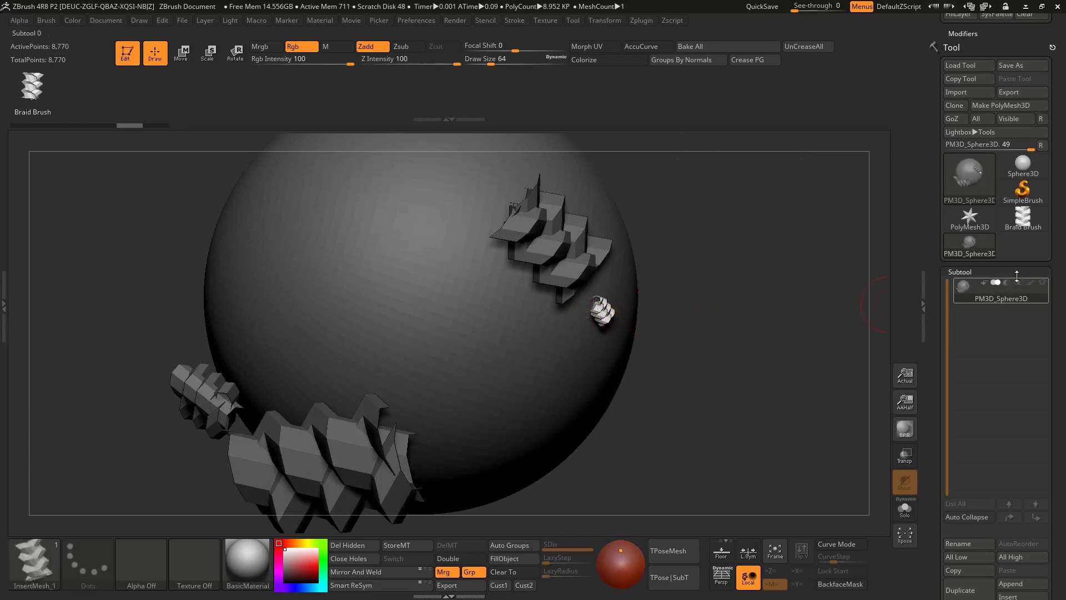
# - Switch back to the Braid Brush mesh, check its polygroups, and regroup its separate pieces with Auto Groups
pyautogui.click(1022, 218)
pyautogui.moveTo(751, 282)
pyautogui.mouseDown(button='right')
pyautogui.moveTo(794, 230)
pyautogui.moveTo(751, 276)
pyautogui.moveTo(664, 238)
pyautogui.moveTo(631, 269)
pyautogui.mouseUp(button='right')
pyautogui.hotkey('shift', 'f')
pyautogui.hotkey('shift', 'f')
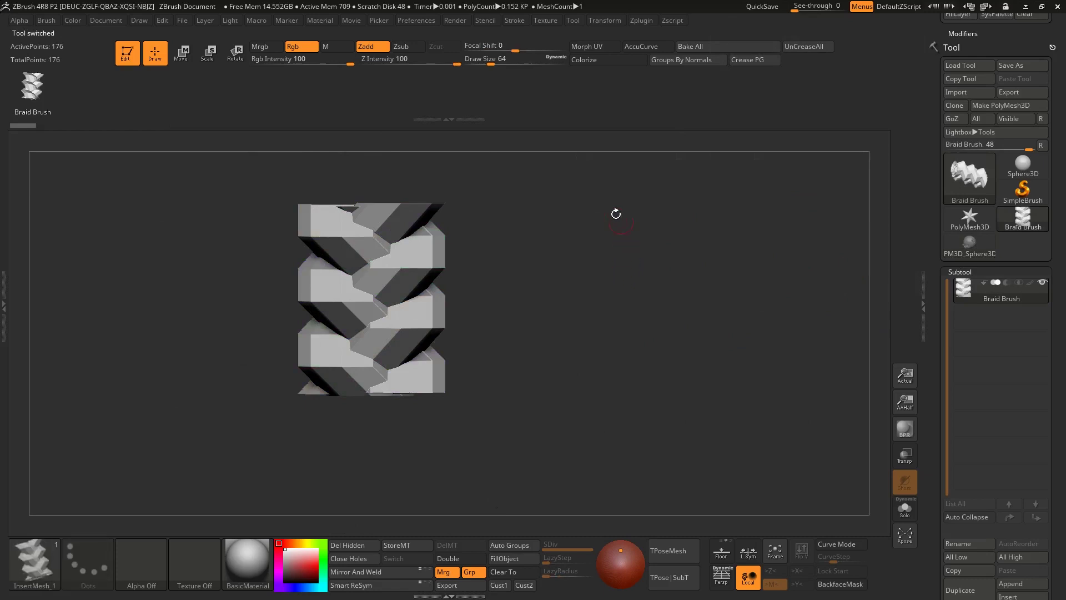
pyautogui.hotkey('shift', 'f')
pyautogui.hotkey('shift', 'f')
pyautogui.moveTo(567, 237); pyautogui.dragTo(549, 274)
pyautogui.hotkey('shift', 'f')
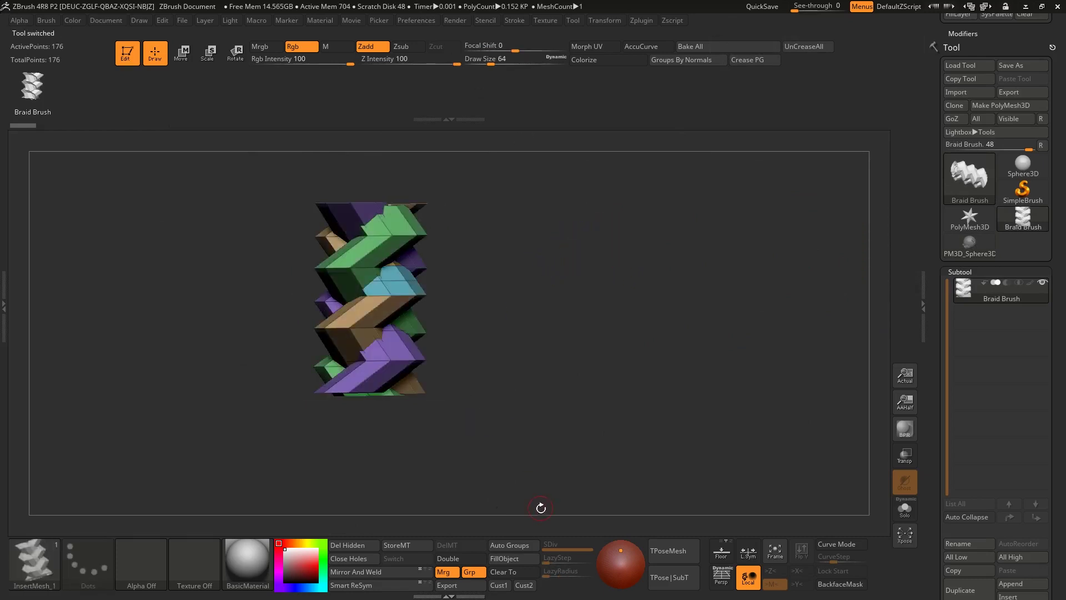
pyautogui.click(510, 544)
pyautogui.hotkey('shift', 'f')
pyautogui.moveTo(528, 388); pyautogui.dragTo(594, 361)
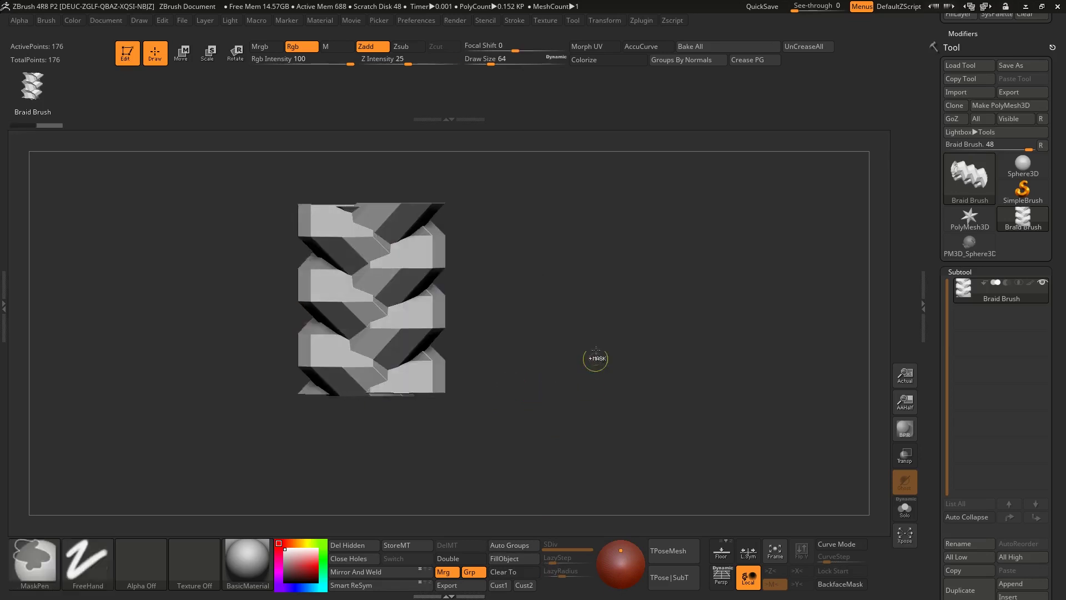
# - Return to the PolyMesh sphere and enable Curve Mode for the braid insert brush
pyautogui.click(512, 21)
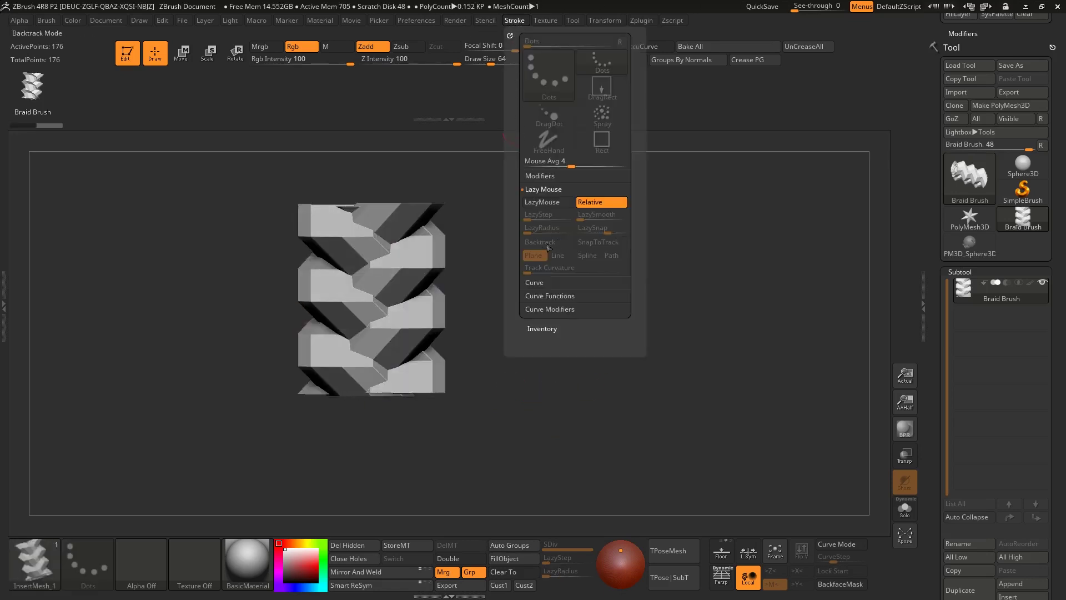
pyautogui.click(976, 241)
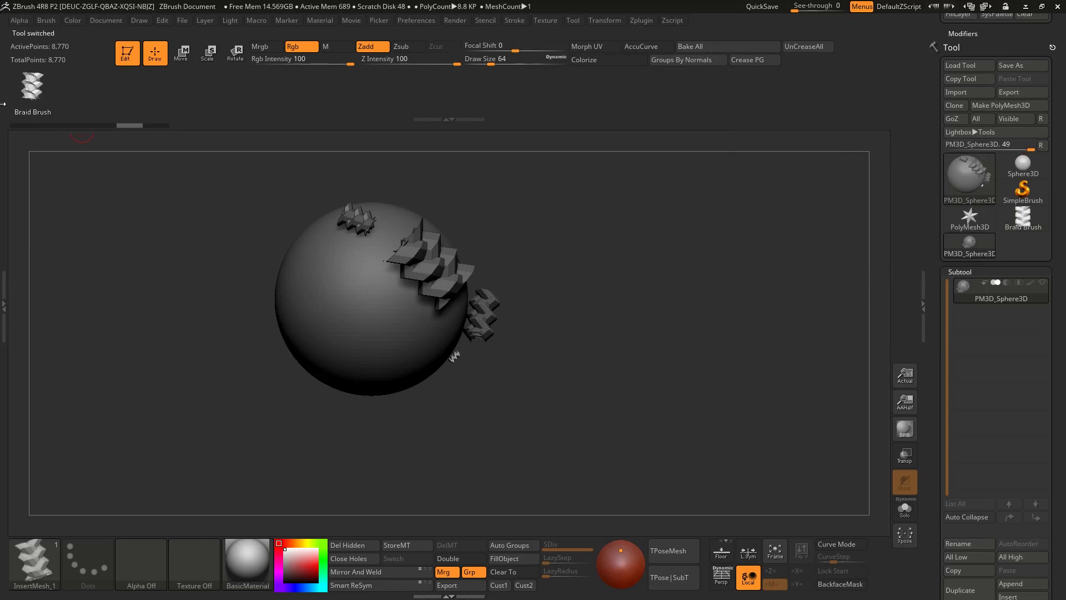
pyautogui.click(510, 21)
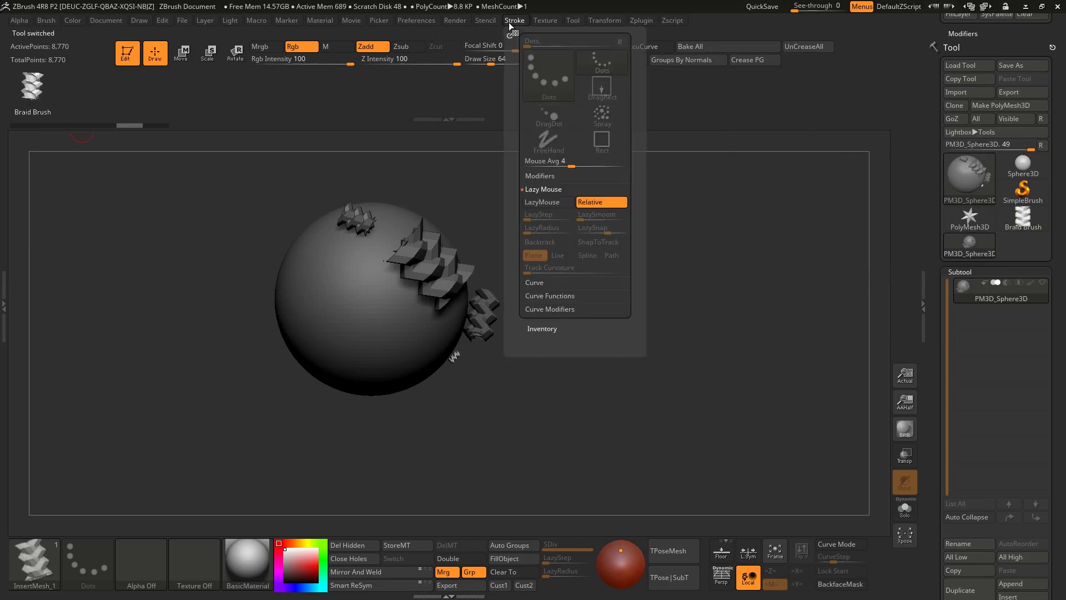
pyautogui.click(542, 283)
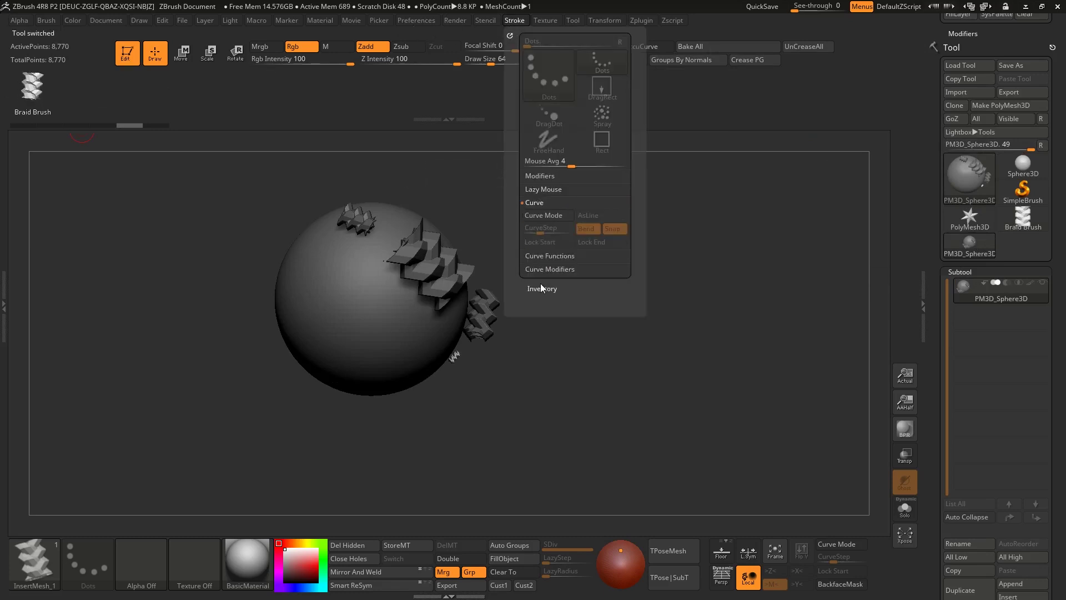
pyautogui.click(552, 219)
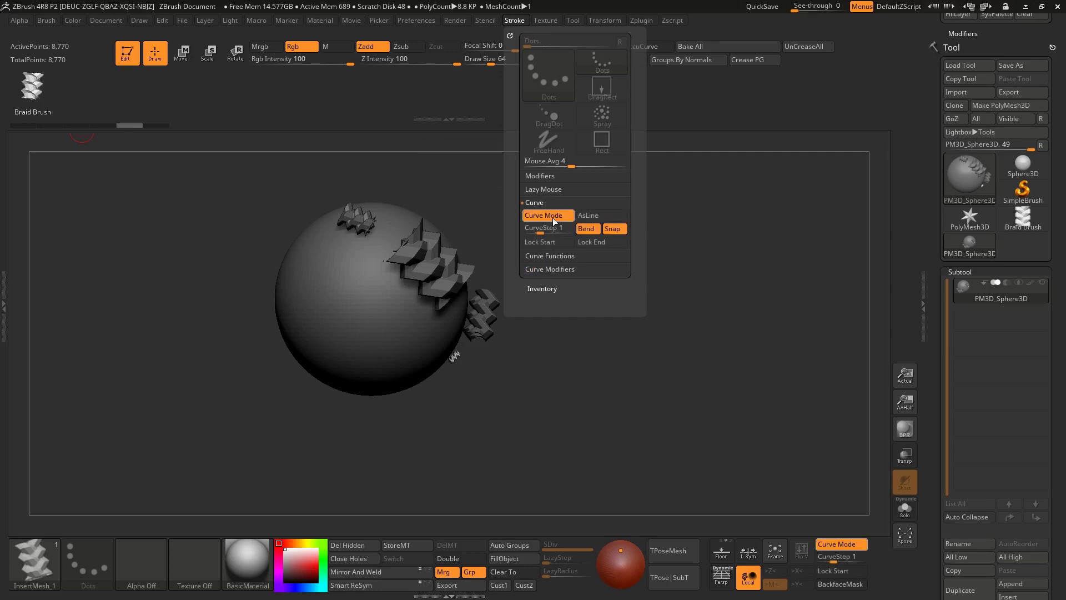
# - Draw a diagonal S-shaped braid curve across the front of the sphere with draw size 64
pyautogui.keyDown('alt'); pyautogui.moveTo(251, 313); pyautogui.dragTo(350, 310); pyautogui.keyUp('alt')
pyautogui.keyDown('ctrl'); pyautogui.moveTo(349, 311); pyautogui.dragTo(264, 253, button='right'); pyautogui.keyUp('ctrl')
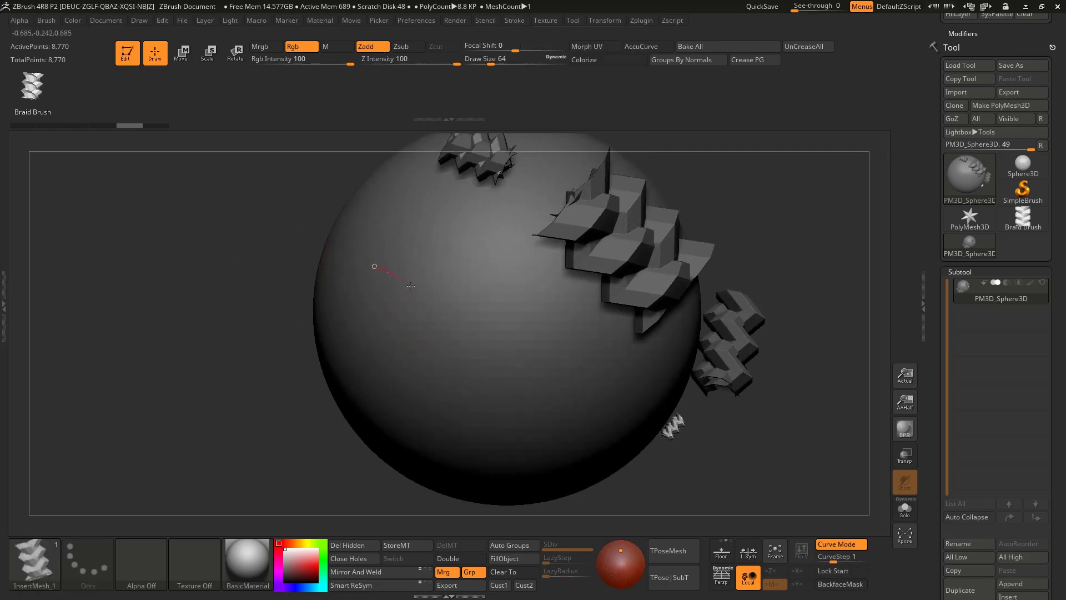
pyautogui.moveTo(411, 286); pyautogui.dragTo(565, 398)
pyautogui.moveTo(553, 265); pyautogui.dragTo(628, 253, button='right')
pyautogui.moveTo(334, 303)
pyautogui.keyDown('ctrl'); pyautogui.mouseDown(button='right')
pyautogui.moveTo(388, 316)
pyautogui.moveTo(368, 317)
pyautogui.mouseUp(button='right'); pyautogui.keyUp('ctrl')
pyautogui.keyDown('alt'); pyautogui.moveTo(694, 472); pyautogui.dragTo(477, 451, button='right'); pyautogui.keyUp('alt')
pyautogui.moveTo(422, 355)
pyautogui.keyDown('ctrl'); pyautogui.mouseDown(button='right')
pyautogui.moveTo(440, 331)
pyautogui.moveTo(408, 323)
pyautogui.moveTo(461, 268)
pyautogui.mouseUp(button='right'); pyautogui.keyUp('ctrl')
# - Draw a second braid curve above the first, undo it, and redraw it with draw size 88
pyautogui.keyDown('alt'); pyautogui.moveTo(460, 267); pyautogui.dragTo(339, 301, button='right'); pyautogui.keyUp('alt')
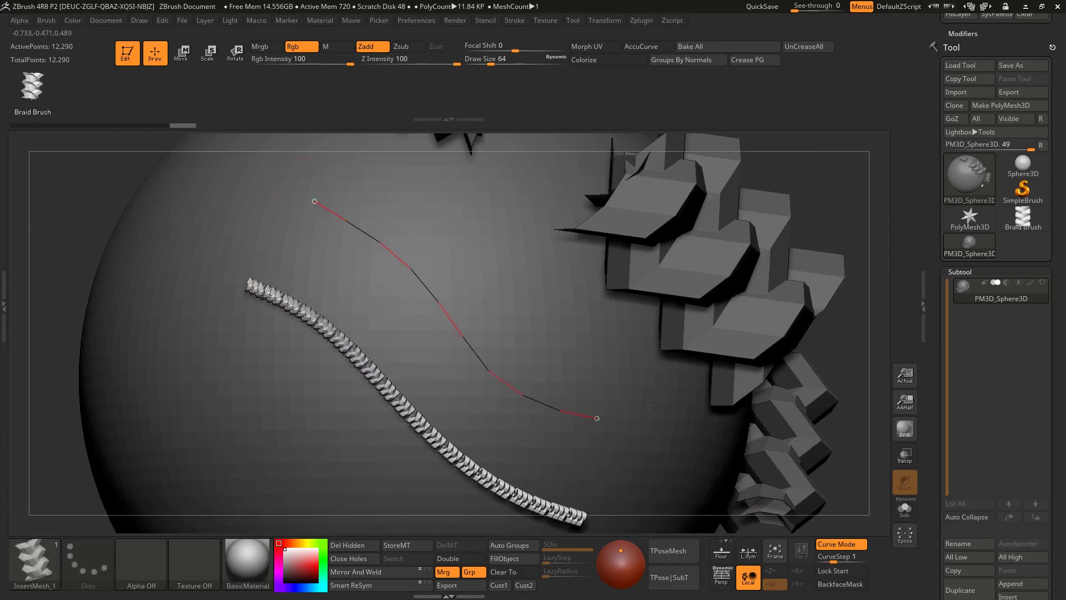
pyautogui.click(577, 414)
pyautogui.hotkey('ctrl', 'z')
pyautogui.moveTo(541, 452); pyautogui.dragTo(688, 471)
pyautogui.moveTo(467, 341)
pyautogui.keyDown('ctrl'); pyautogui.mouseDown(button='right')
pyautogui.moveTo(388, 336)
pyautogui.moveTo(463, 335)
pyautogui.mouseUp(button='right'); pyautogui.keyUp('ctrl')
pyautogui.moveTo(464, 335); pyautogui.dragTo(397, 369, button='right')
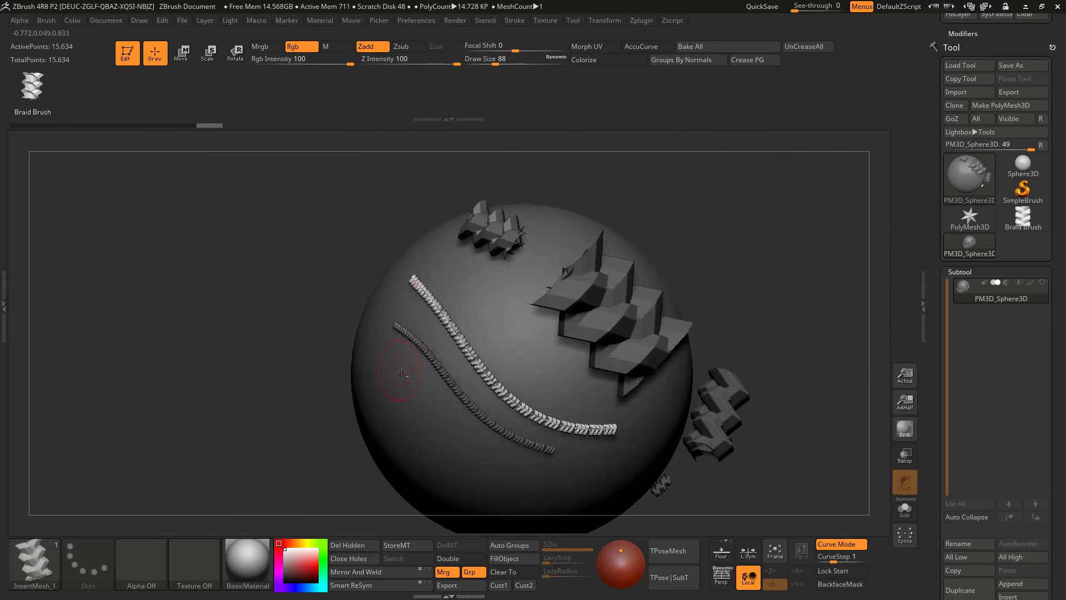
pyautogui.moveTo(492, 374)
pyautogui.keyDown('alt'); pyautogui.mouseDown(button='right')
pyautogui.moveTo(406, 348)
pyautogui.moveTo(439, 369)
pyautogui.moveTo(370, 402)
pyautogui.mouseUp(button='right'); pyautogui.keyUp('alt')
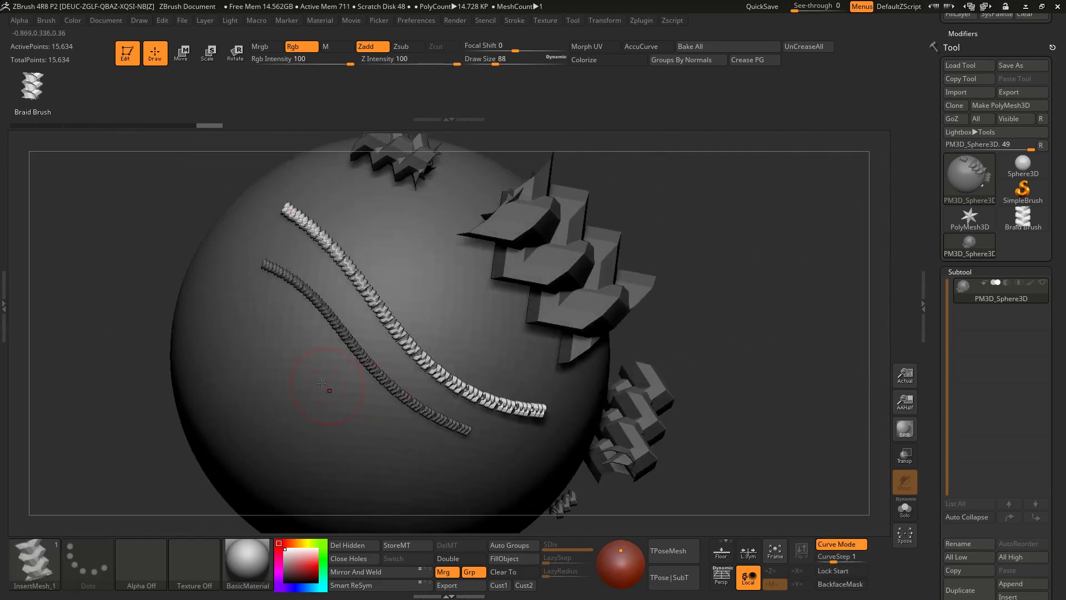
# - In the braid brush modifiers, turn off Tri Parts and turn on Weld Points and Stretch
pyautogui.click(46, 20)
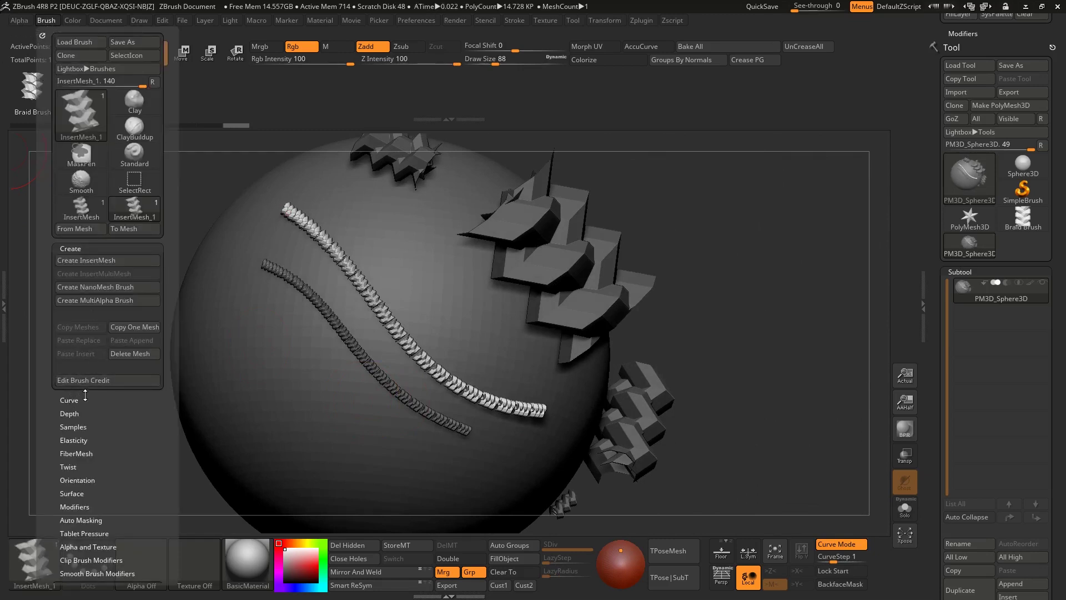
pyautogui.click(76, 404)
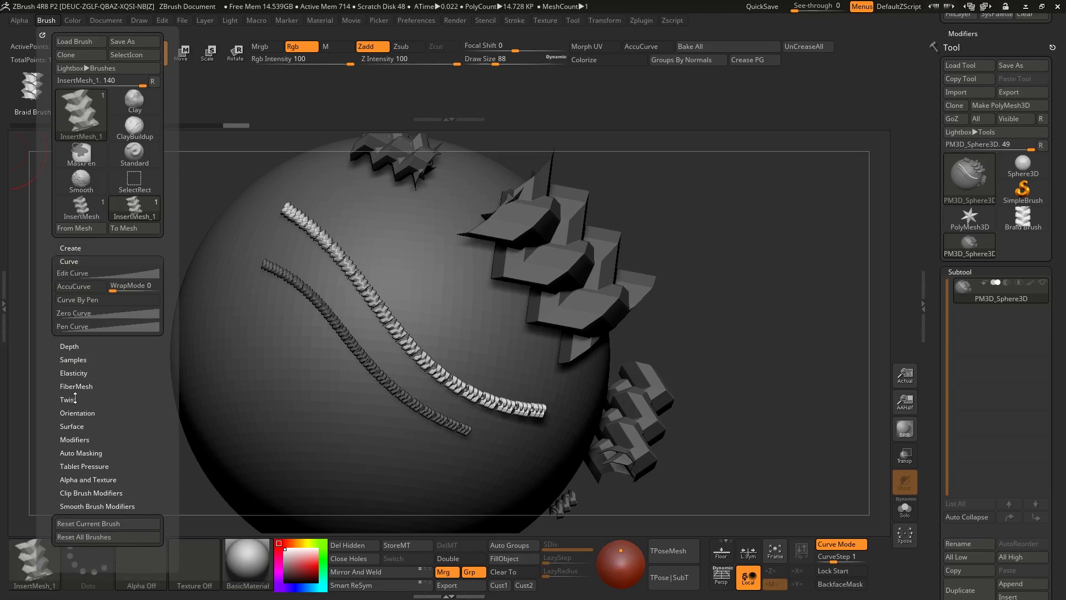
pyautogui.moveTo(120, 355); pyautogui.dragTo(124, 345)
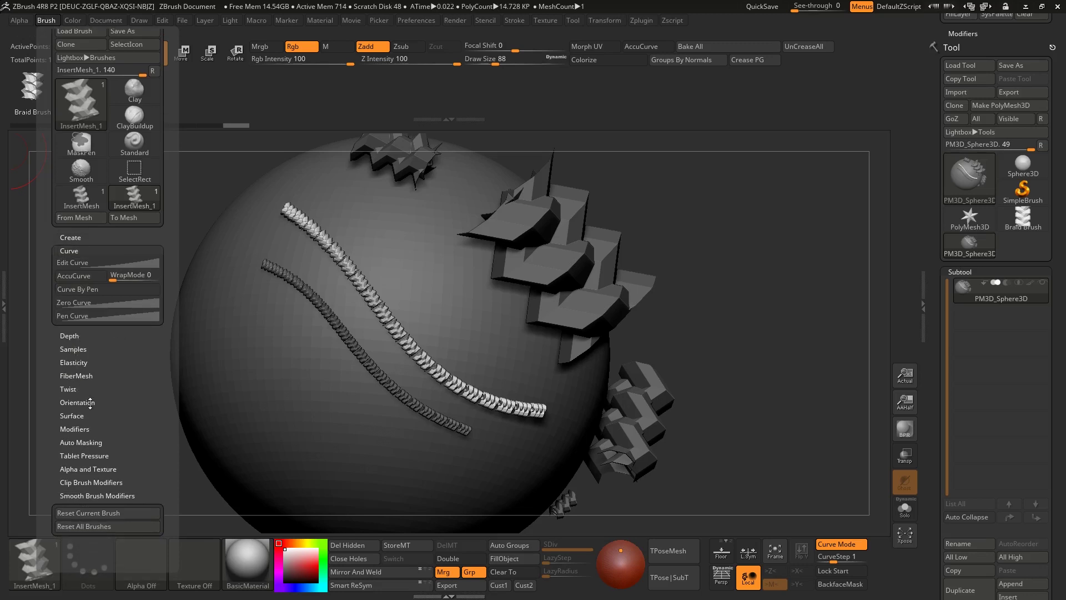
pyautogui.click(88, 428)
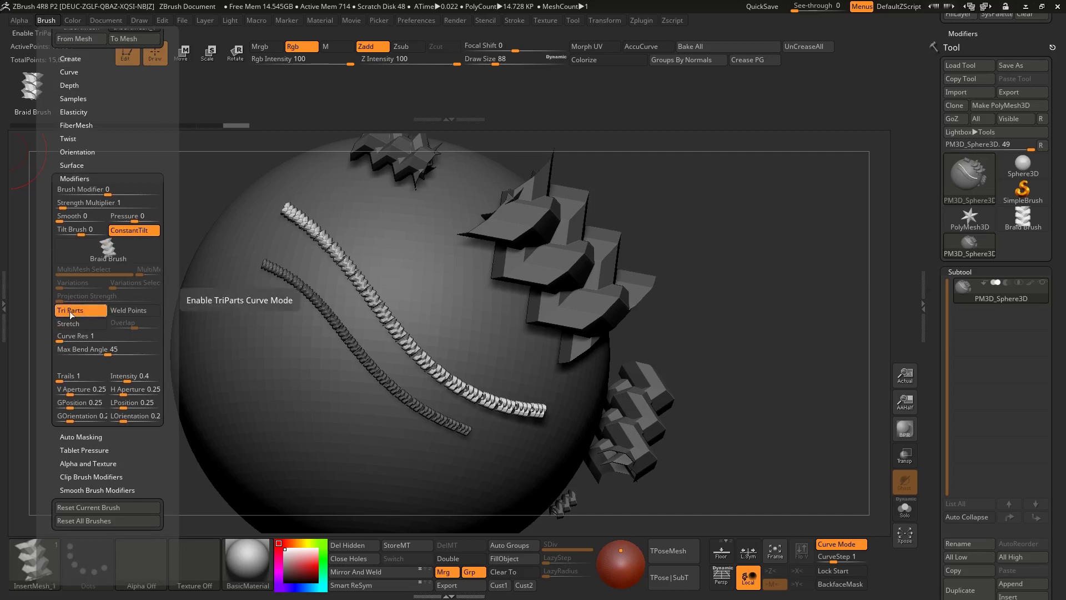
pyautogui.click(72, 313)
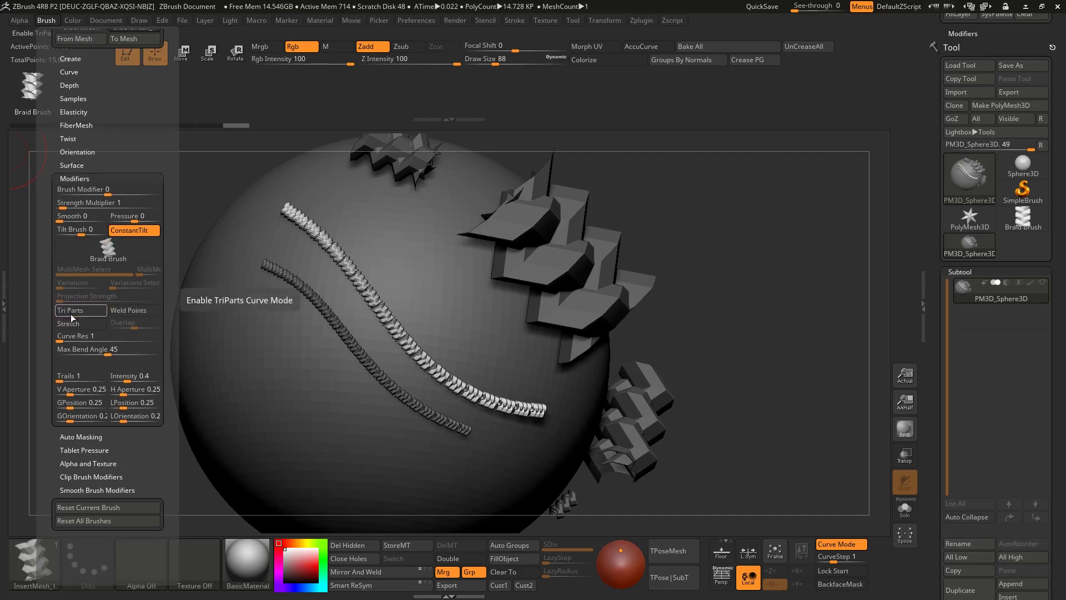
pyautogui.click(123, 315)
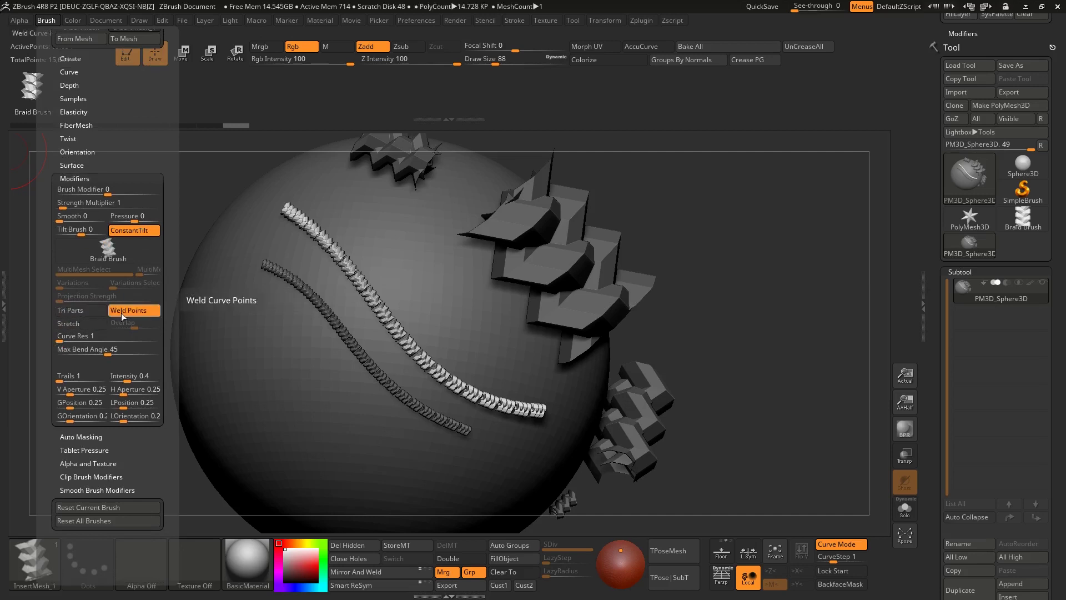
pyautogui.click(86, 328)
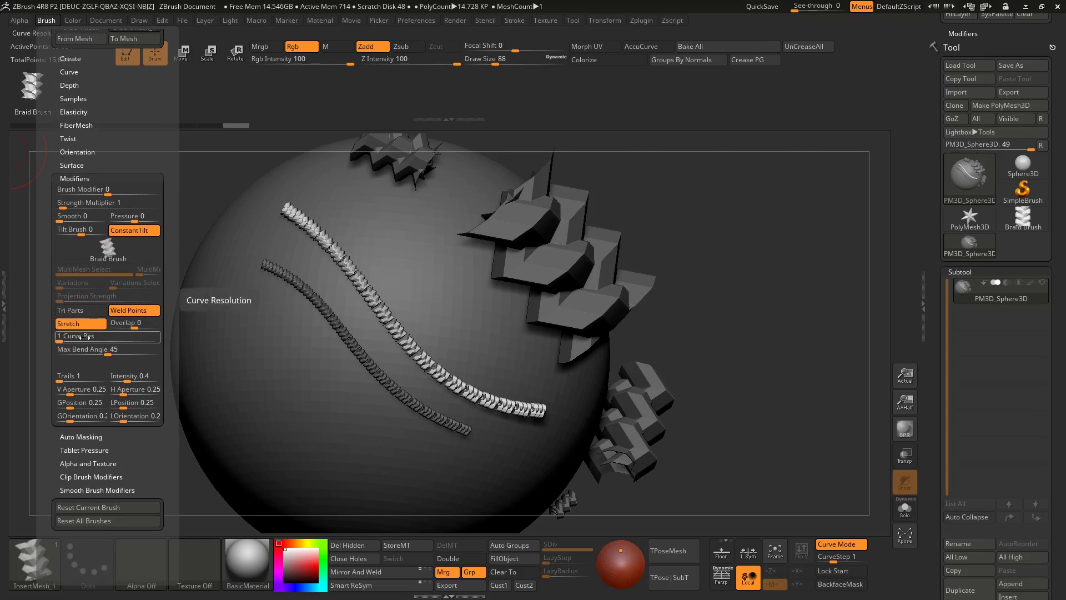
# - Set the brush's Curve Res to 25 and its Max Bend Angle to 90
pyautogui.click(65, 337)
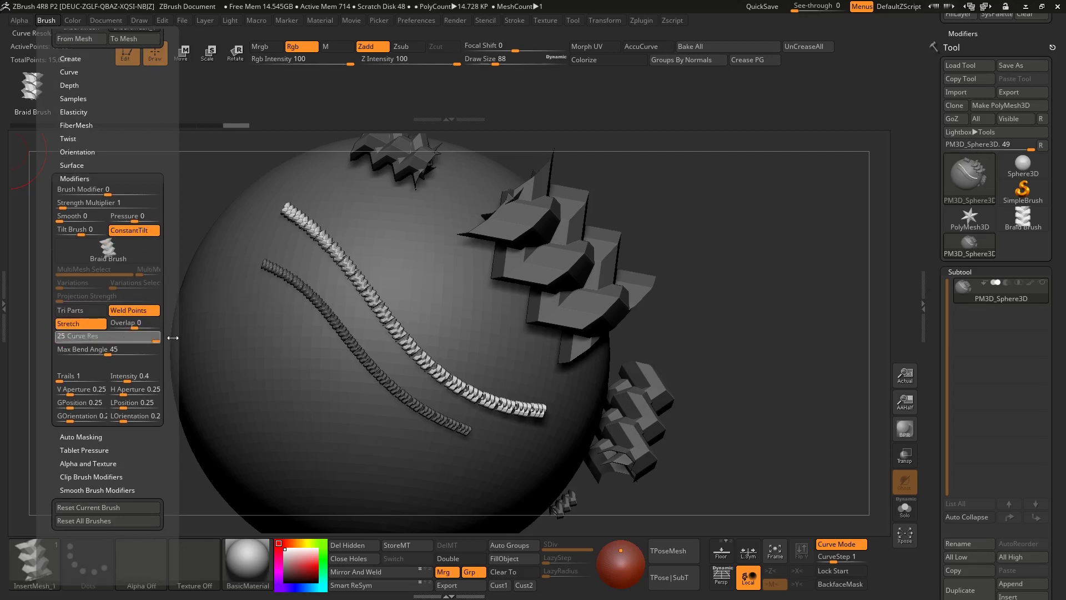
pyautogui.moveTo(173, 338); pyautogui.dragTo(171, 338)
pyautogui.moveTo(84, 354); pyautogui.dragTo(132, 352)
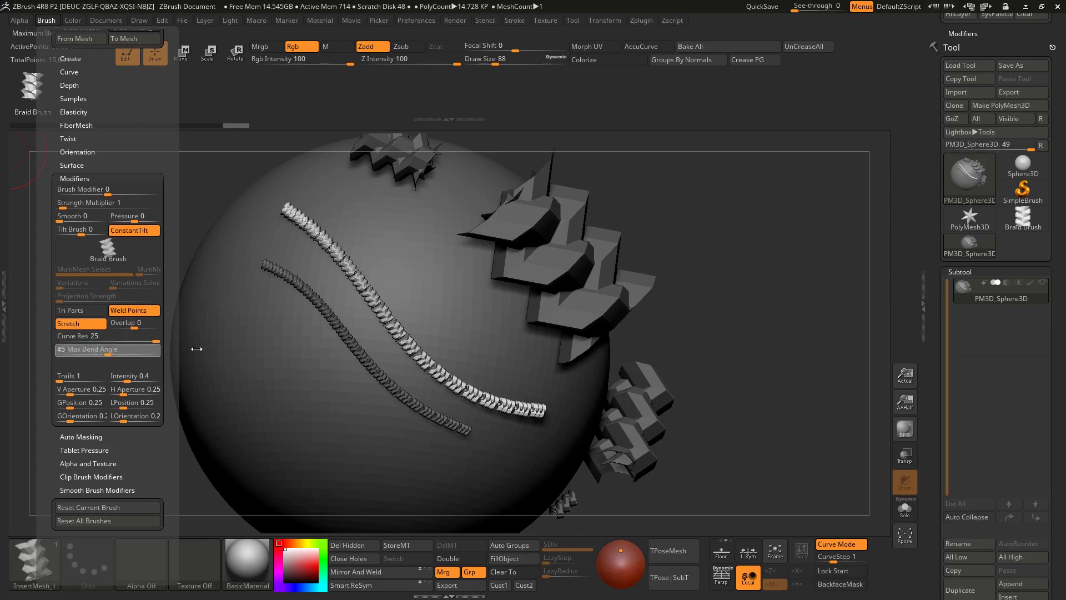
# - Draw another diagonal braid curve on the sphere with draw size 88 and inspect how it sits on the surface in profile
pyautogui.moveTo(357, 316)
pyautogui.mouseDown(button='right')
pyautogui.moveTo(333, 309)
pyautogui.moveTo(327, 371)
pyautogui.mouseUp(button='right')
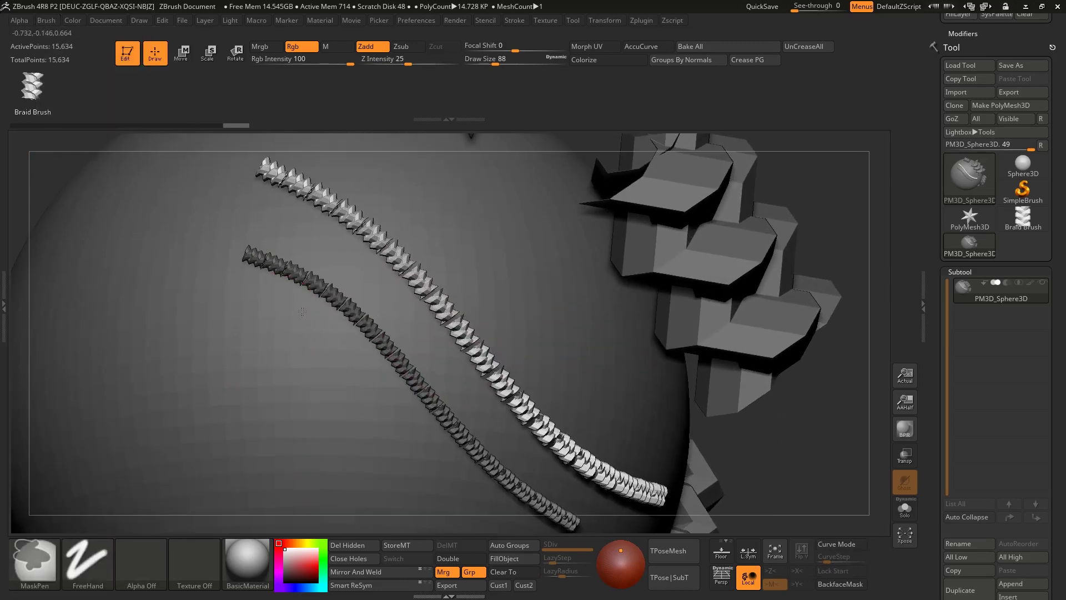
pyautogui.moveTo(129, 332)
pyautogui.mouseDown()
pyautogui.moveTo(220, 382)
pyautogui.moveTo(355, 528)
pyautogui.mouseUp()
pyautogui.keyDown('alt'); pyautogui.moveTo(280, 355); pyautogui.dragTo(381, 312, button='right'); pyautogui.keyUp('alt')
pyautogui.moveTo(308, 309); pyautogui.dragTo(360, 356, button='right')
pyautogui.keyDown('ctrl'); pyautogui.moveTo(361, 356); pyautogui.dragTo(297, 361, button='right'); pyautogui.keyUp('ctrl')
pyautogui.keyDown('ctrl'); pyautogui.moveTo(296, 361); pyautogui.dragTo(448, 322, button='right'); pyautogui.keyUp('ctrl')
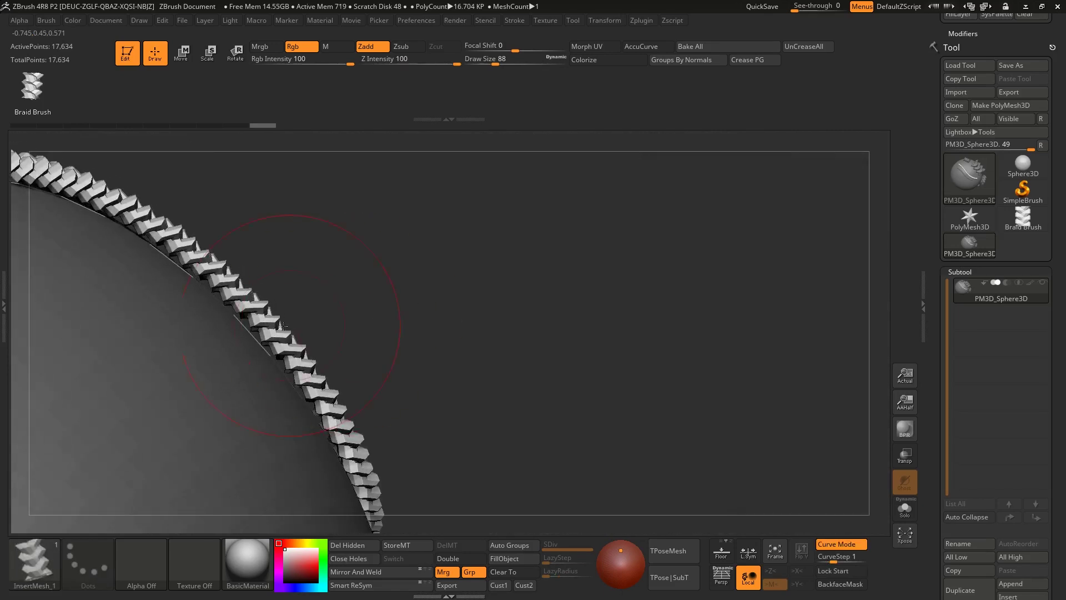
pyautogui.keyDown('ctrl'); pyautogui.moveTo(300, 300); pyautogui.dragTo(358, 314, button='right'); pyautogui.keyUp('ctrl')
pyautogui.click(377, 299)
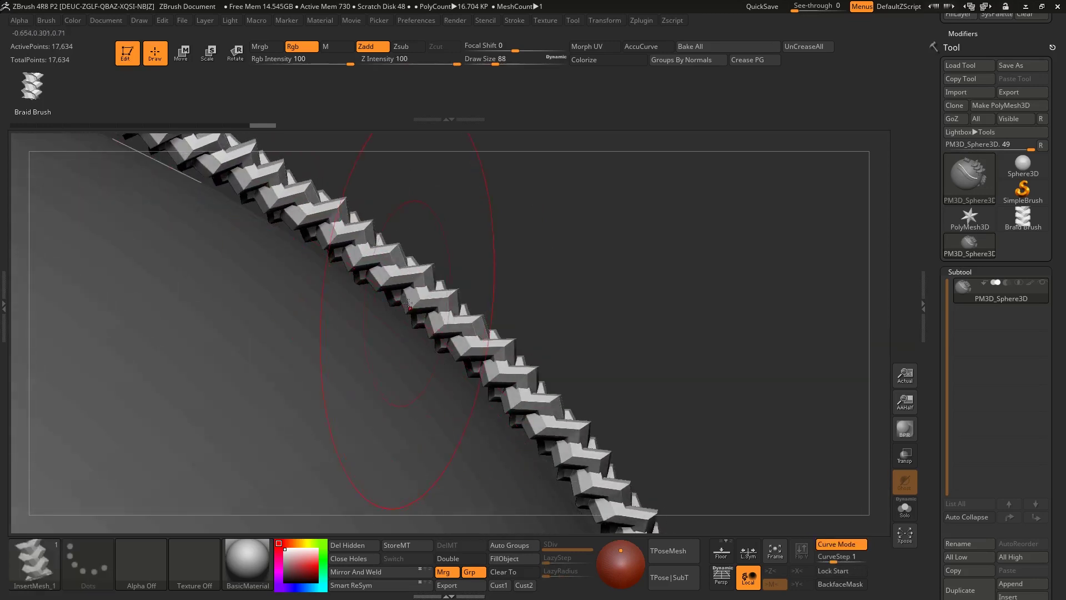
pyautogui.keyDown('ctrl'); pyautogui.moveTo(333, 311); pyautogui.dragTo(329, 283, button='right'); pyautogui.keyUp('ctrl')
pyautogui.moveTo(386, 303); pyautogui.dragTo(362, 282, button='right')
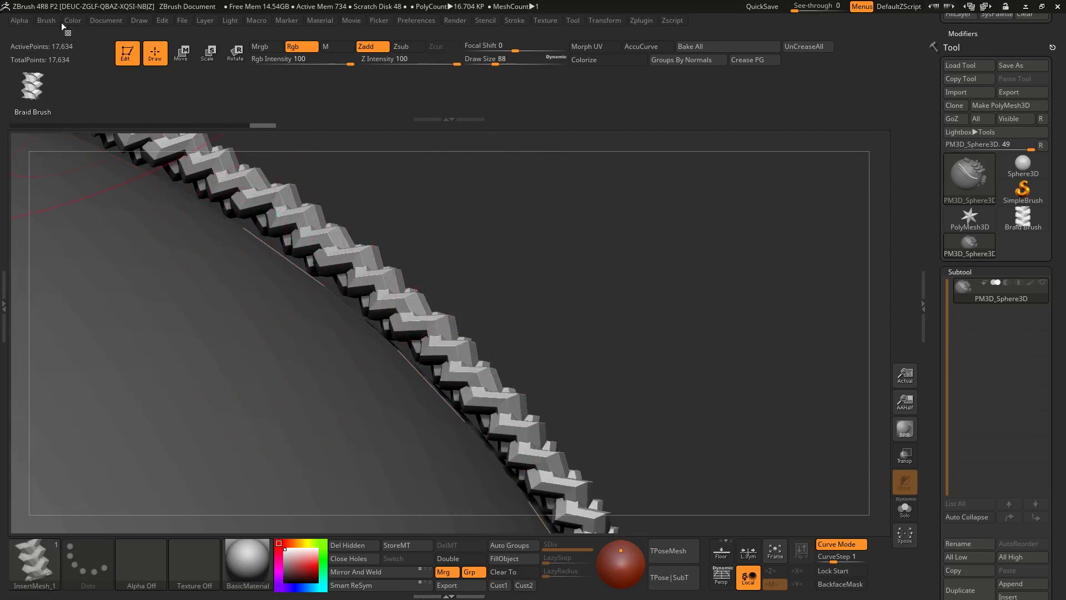
# - Set the brush's depth Imbed to 38 and draw a short test braid beside the previous one
pyautogui.click(56, 20)
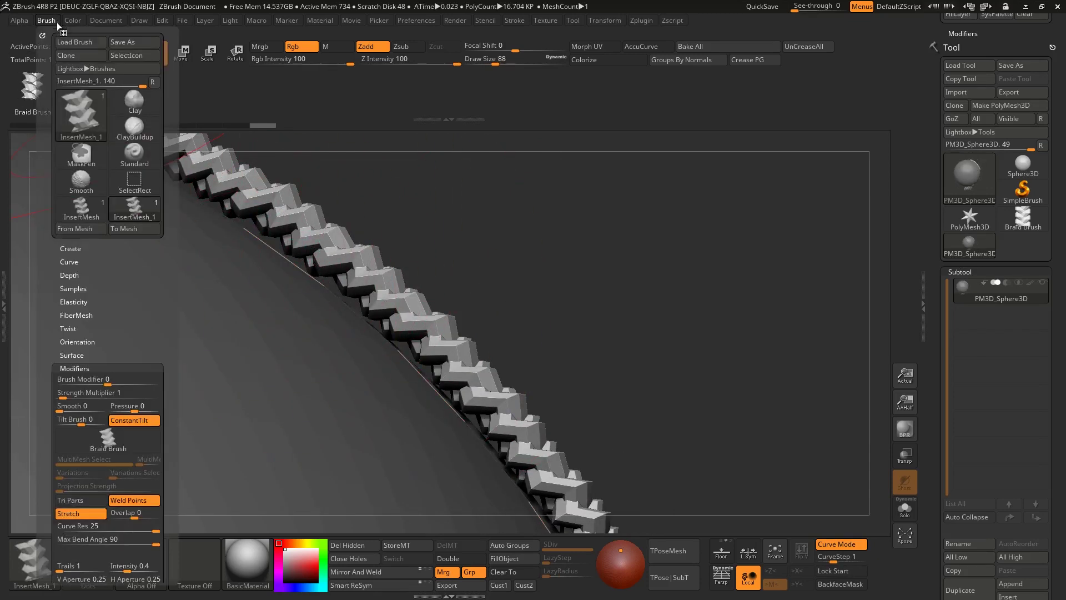
pyautogui.click(85, 365)
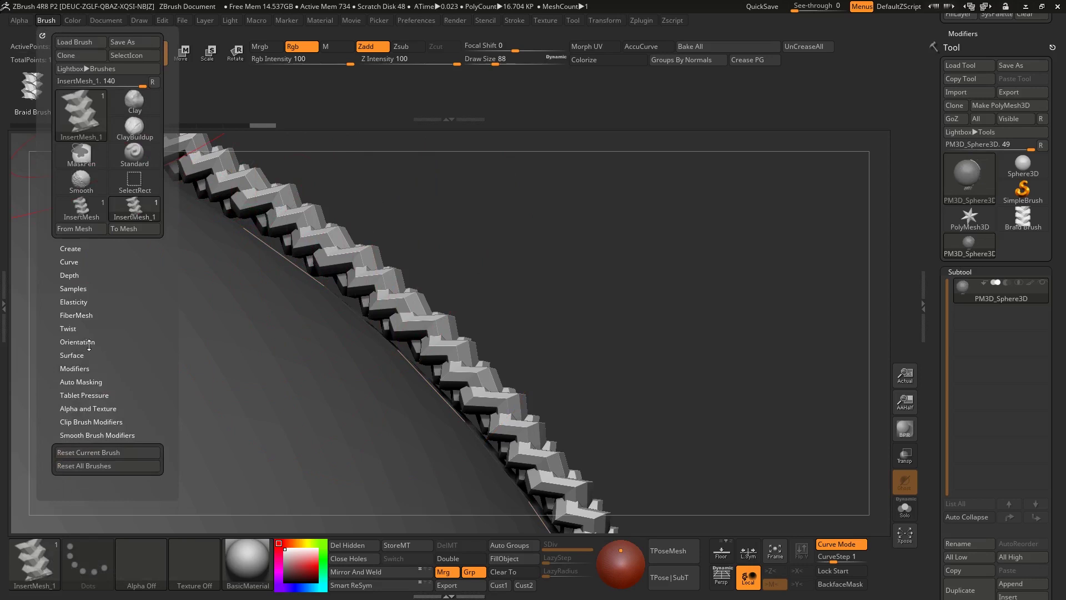
pyautogui.click(68, 275)
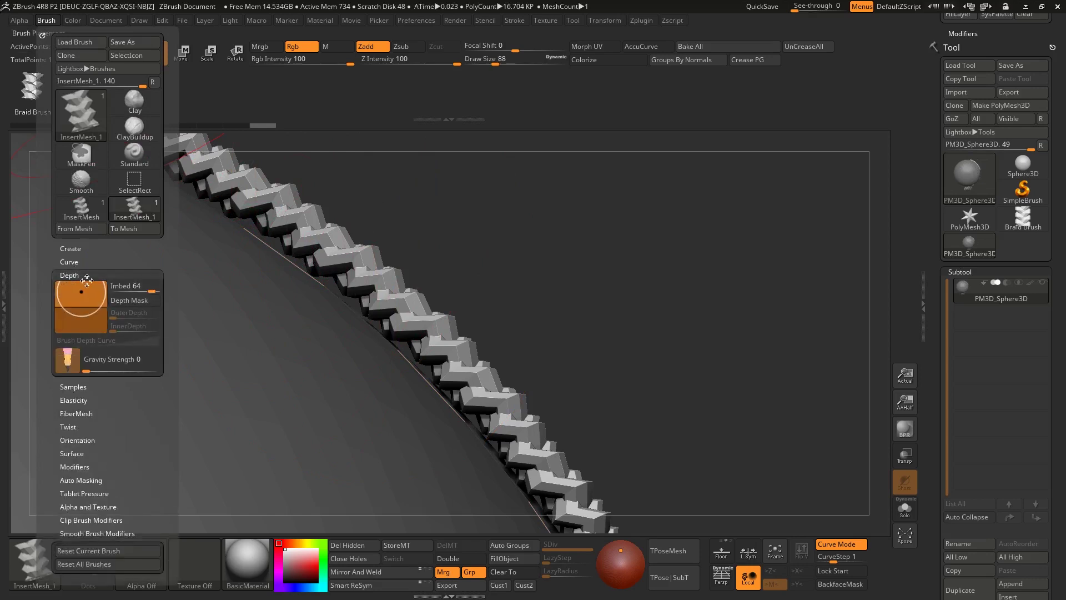
pyautogui.click(137, 288)
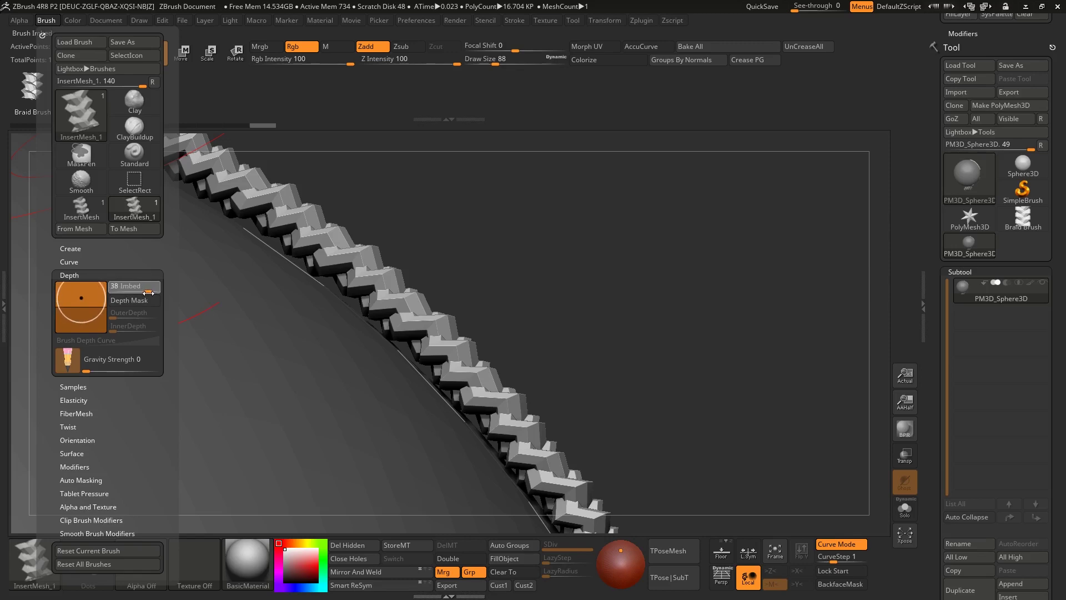
pyautogui.keyDown('alt'); pyautogui.moveTo(405, 272); pyautogui.dragTo(389, 333); pyautogui.keyUp('alt')
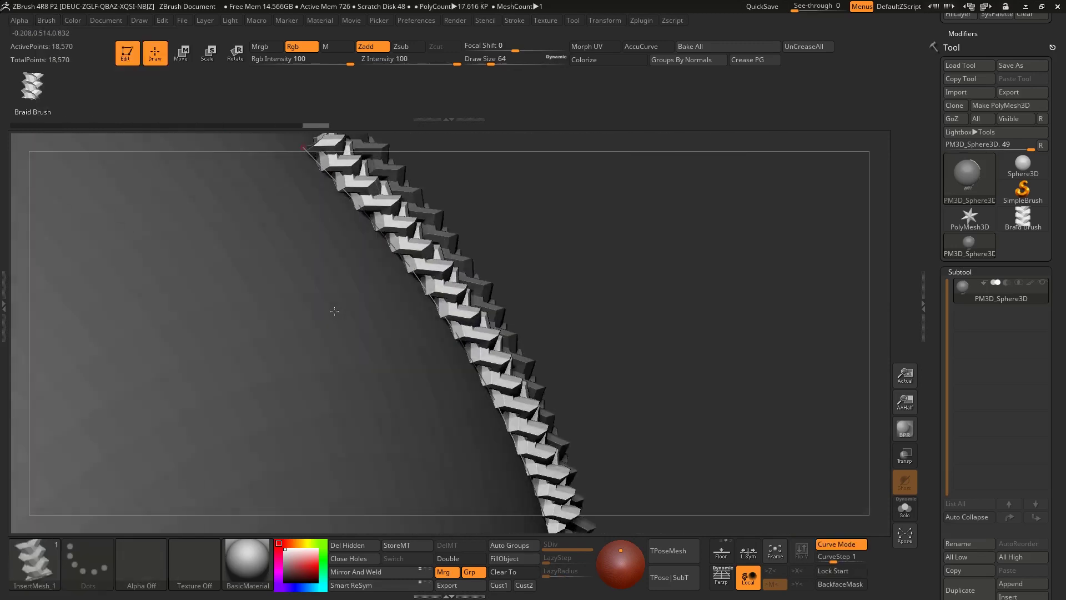
pyautogui.moveTo(403, 284)
pyautogui.mouseDown(button='right')
pyautogui.moveTo(391, 285)
pyautogui.moveTo(421, 262)
pyautogui.mouseUp(button='right')
# - Lower the brush's Imbed to -2, draw an S-shaped braid with draw size 88, and check its contact with the sphere
pyautogui.click(53, 23)
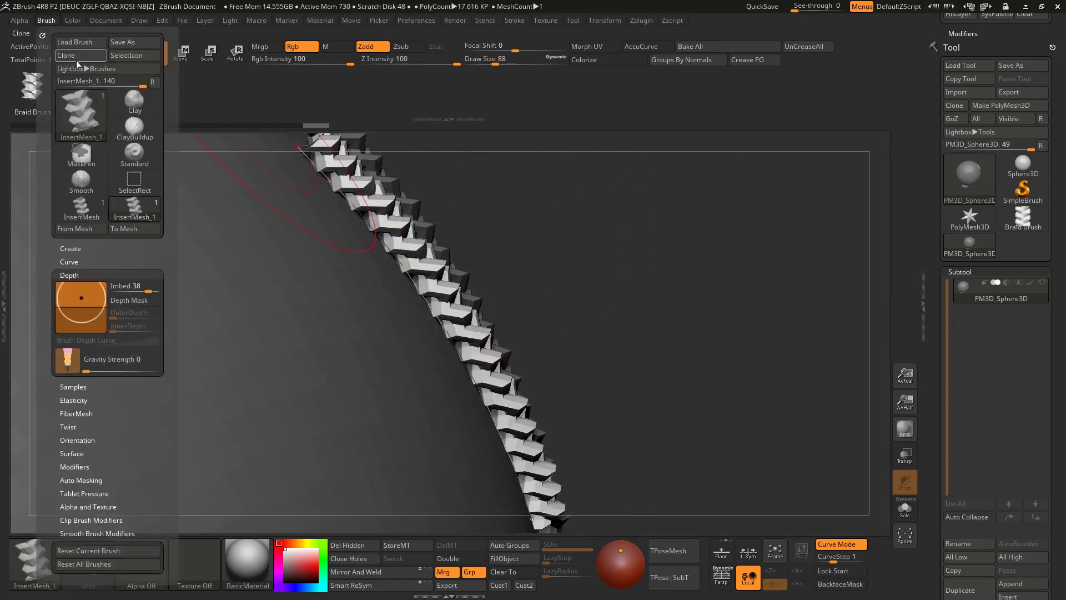
pyautogui.moveTo(82, 313); pyautogui.dragTo(81, 309)
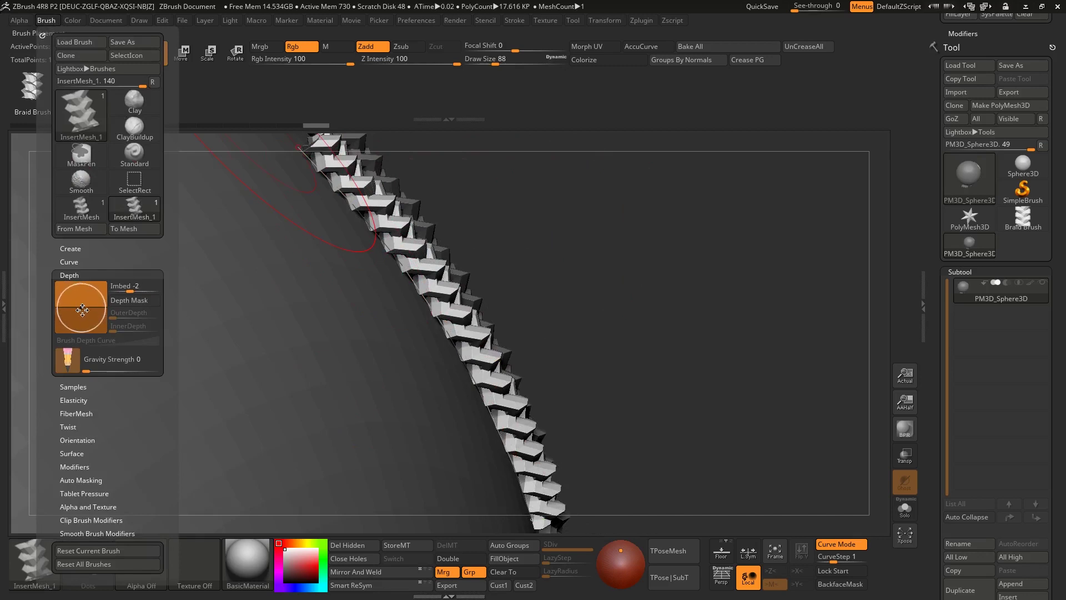
pyautogui.moveTo(268, 302)
pyautogui.keyDown('ctrl'); pyautogui.mouseDown(button='right')
pyautogui.moveTo(287, 280)
pyautogui.moveTo(240, 311)
pyautogui.moveTo(240, 294)
pyautogui.mouseUp(button='right'); pyautogui.keyUp('ctrl')
pyautogui.moveTo(167, 233)
pyautogui.mouseDown()
pyautogui.moveTo(241, 316)
pyautogui.moveTo(366, 410)
pyautogui.mouseUp()
pyautogui.moveTo(283, 330)
pyautogui.mouseDown(button='right')
pyautogui.moveTo(314, 334)
pyautogui.moveTo(314, 370)
pyautogui.moveTo(329, 352)
pyautogui.mouseUp(button='right')
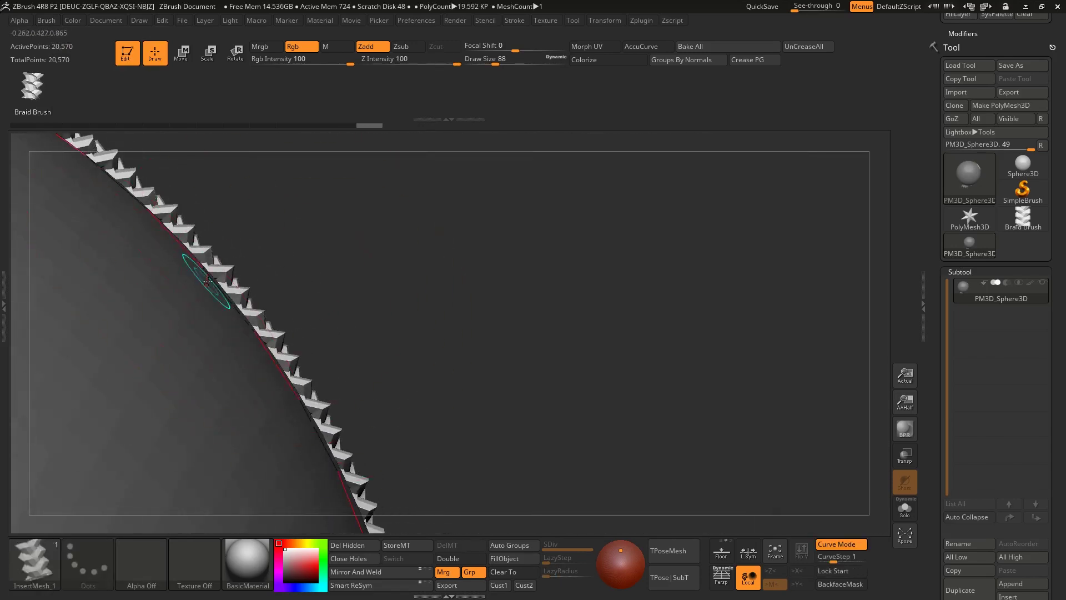
pyautogui.keyDown('ctrl'); pyautogui.moveTo(263, 282); pyautogui.dragTo(267, 249, button='right'); pyautogui.keyUp('ctrl')
pyautogui.moveTo(267, 249); pyautogui.dragTo(194, 228, button='right')
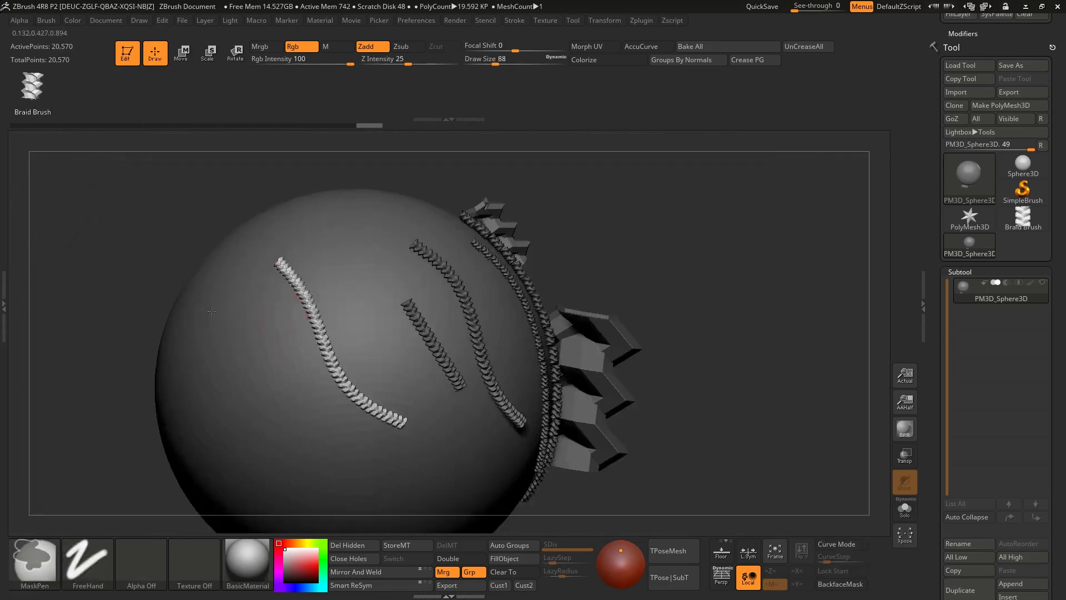
pyautogui.keyDown('alt'); pyautogui.moveTo(460, 348); pyautogui.dragTo(362, 331, button='right'); pyautogui.keyUp('alt')
pyautogui.moveTo(336, 272)
pyautogui.keyDown('ctrl'); pyautogui.mouseDown(button='right')
pyautogui.moveTo(335, 304)
pyautogui.moveTo(358, 308)
pyautogui.moveTo(437, 362)
pyautogui.moveTo(268, 300)
pyautogui.moveTo(448, 297)
pyautogui.moveTo(452, 330)
pyautogui.mouseUp(button='right'); pyautogui.keyUp('ctrl')
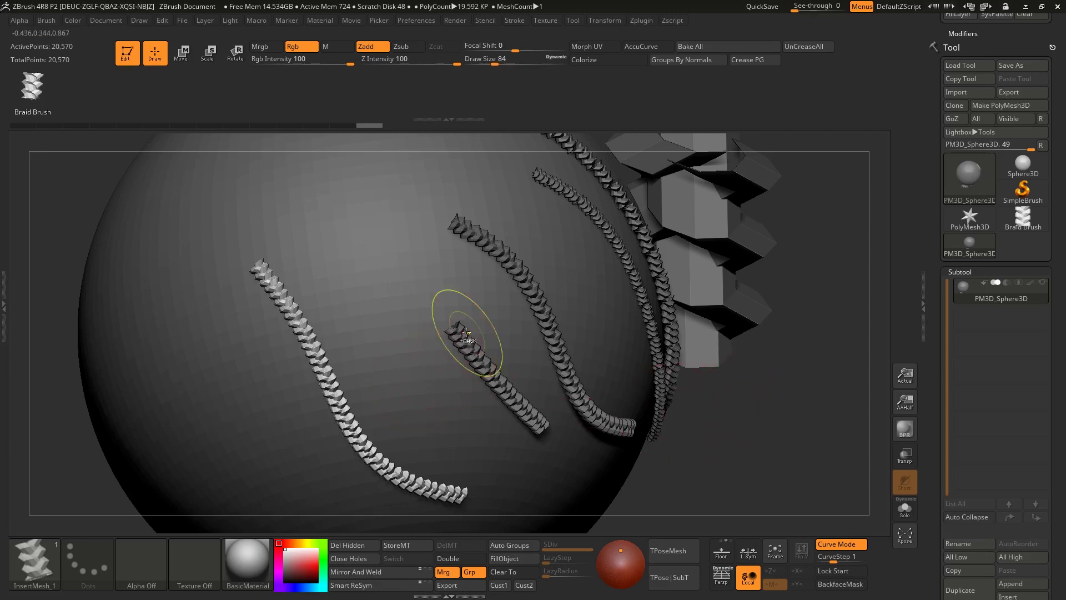
# - Undo the S-shaped braid and redraw it as a longer curve with draw size 84
pyautogui.hotkey('ctrl', 'z')
pyautogui.moveTo(479, 491); pyautogui.dragTo(487, 491)
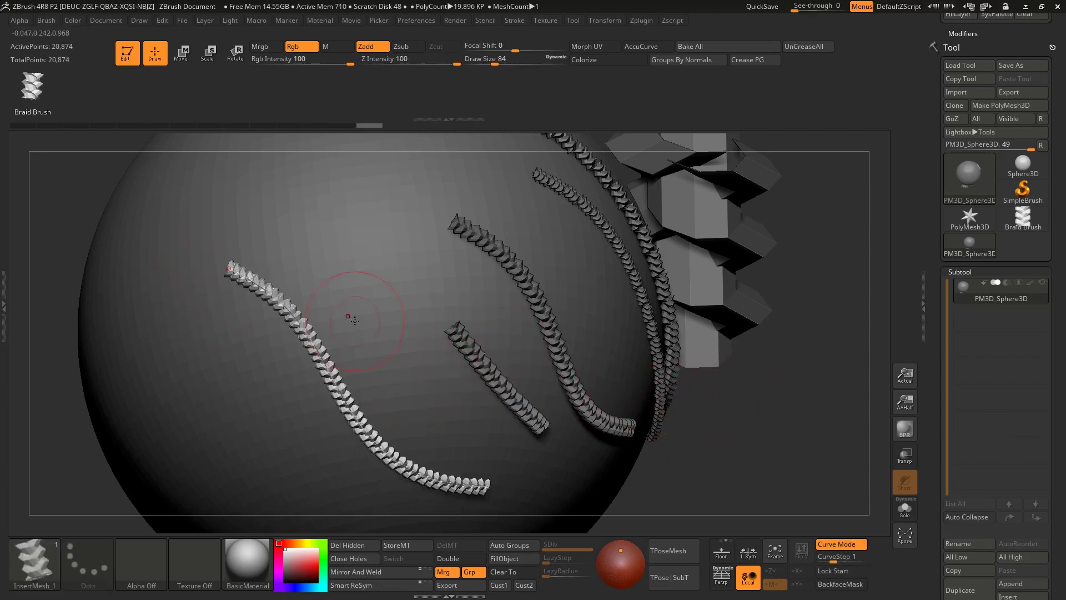
pyautogui.moveTo(785, 386); pyautogui.dragTo(801, 378)
pyautogui.press(']')
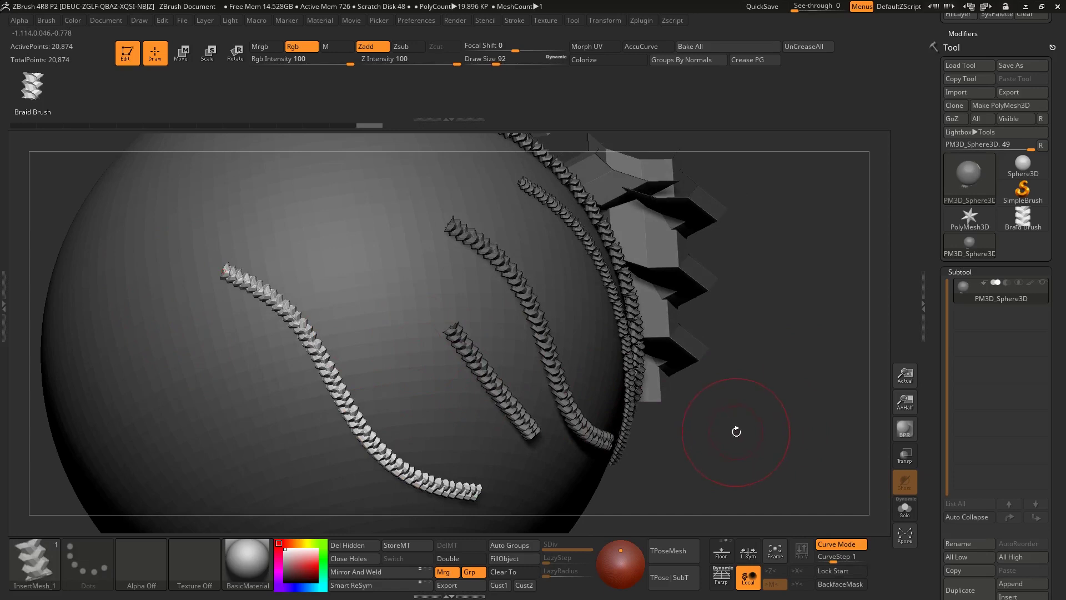
# - Undo the longer braid and redraw it lower on the sphere with draw size 84
pyautogui.hotkey('ctrl', 'z')
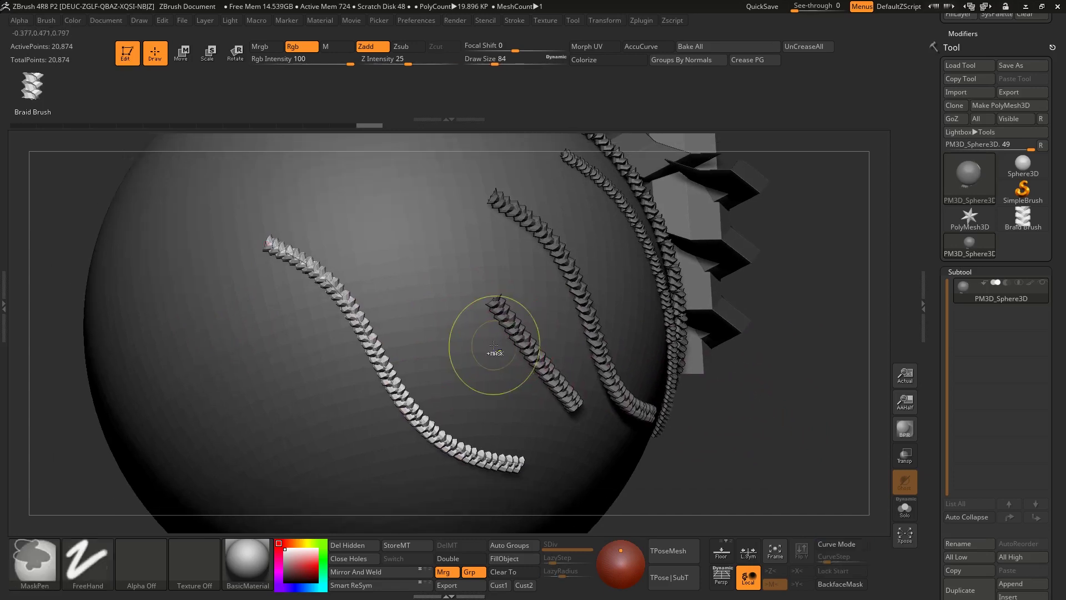
pyautogui.moveTo(503, 482); pyautogui.dragTo(502, 483)
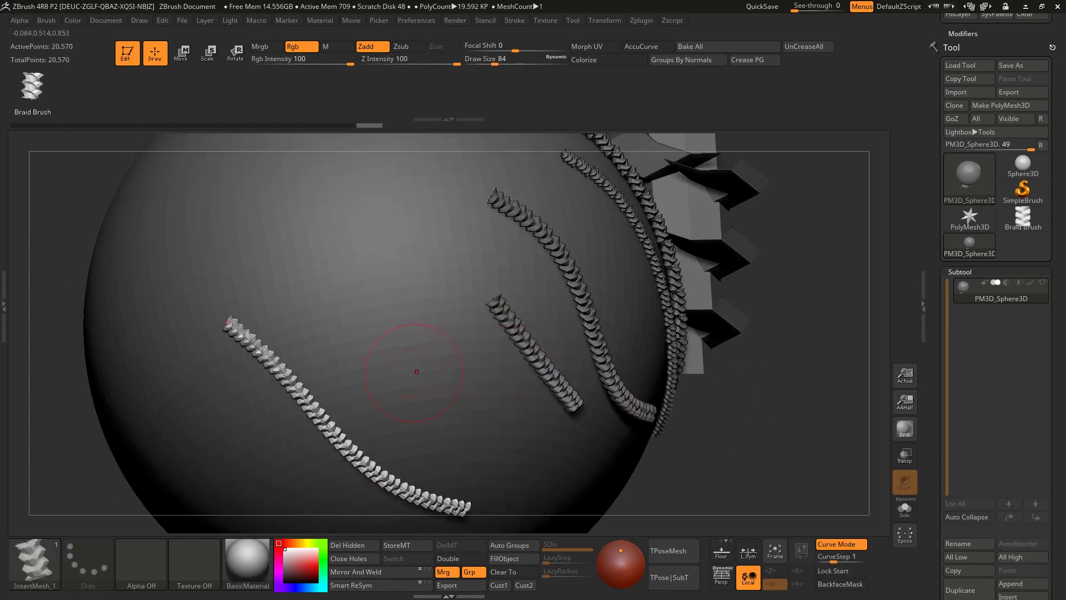
pyautogui.moveTo(712, 381); pyautogui.dragTo(660, 389)
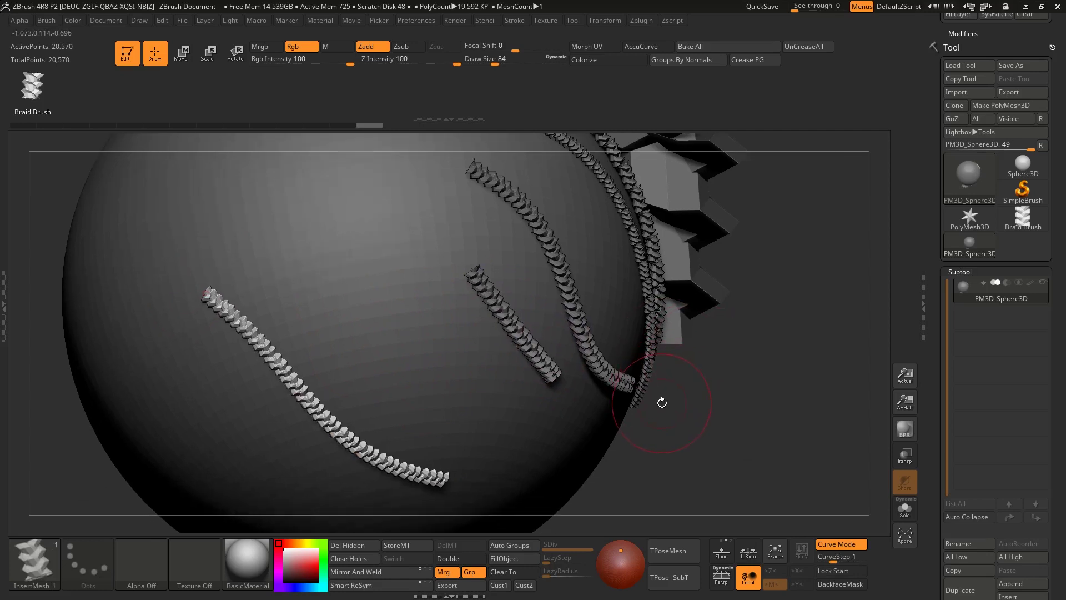
# - Raise the draw size to 128, update the active braid curve to that thickness, and inspect it up close
pyautogui.moveTo(662, 405); pyautogui.dragTo(724, 433)
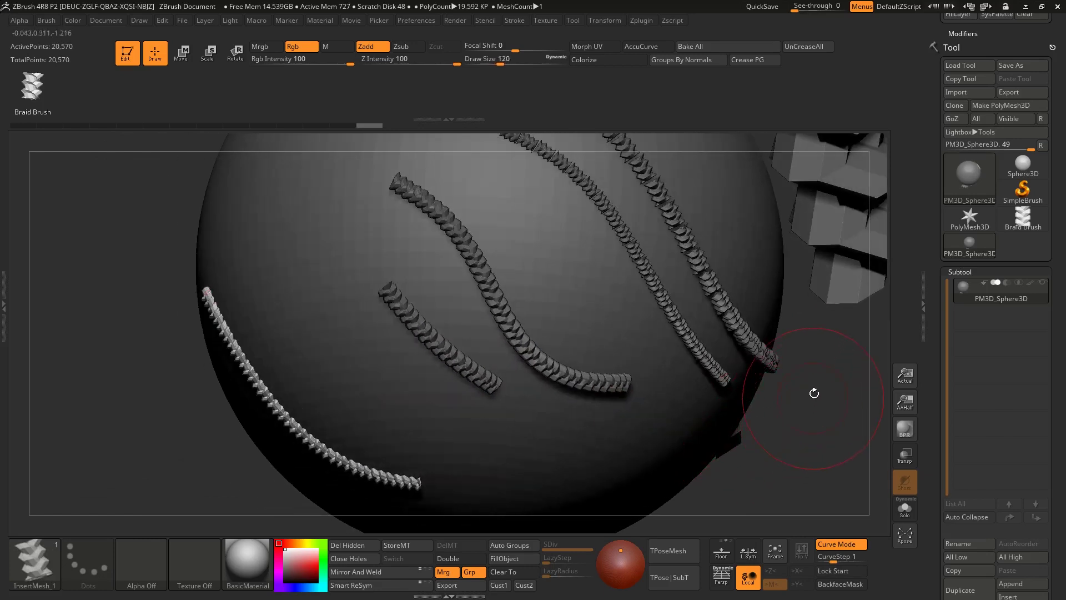
pyautogui.moveTo(814, 393); pyautogui.dragTo(826, 388)
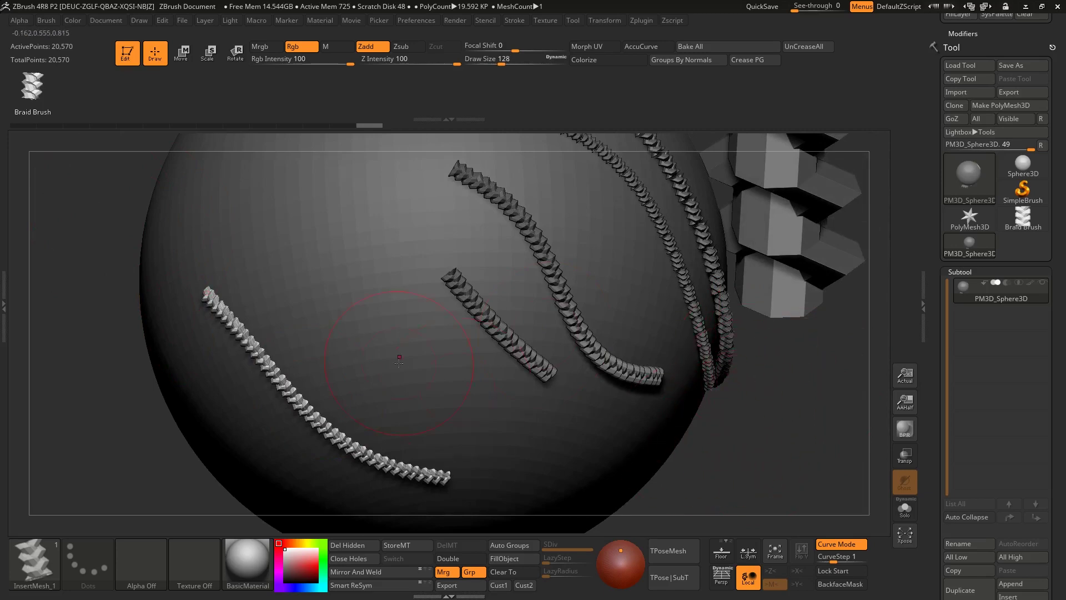
pyautogui.moveTo(398, 363)
pyautogui.mouseDown(button='right')
pyautogui.moveTo(209, 378)
pyautogui.moveTo(319, 376)
pyautogui.mouseUp(button='right')
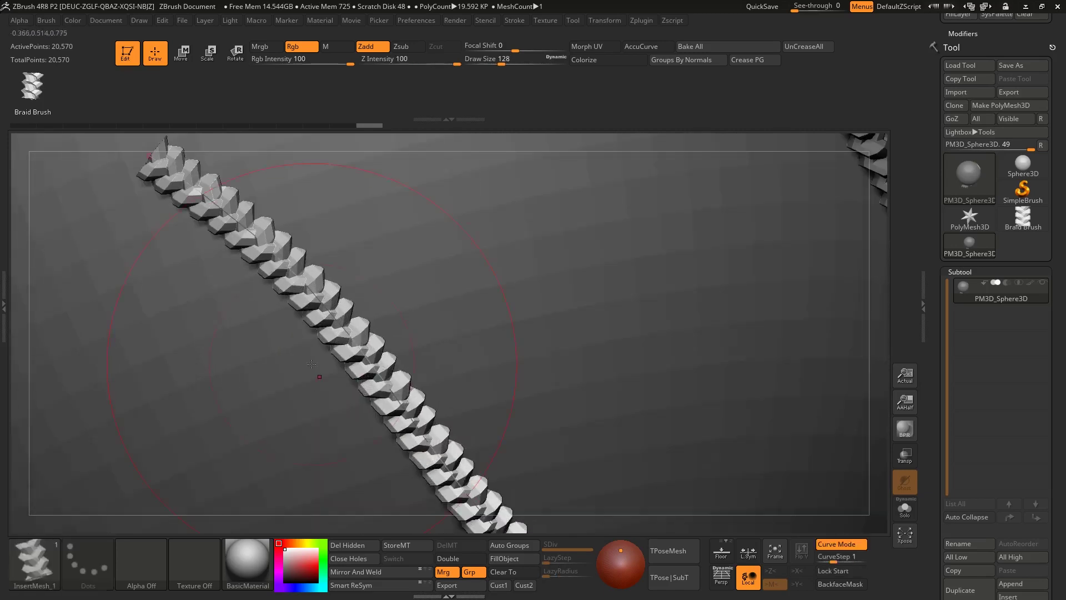
pyautogui.click(323, 304)
pyautogui.keyDown('ctrl'); pyautogui.moveTo(323, 303); pyautogui.dragTo(150, 266, button='right'); pyautogui.keyUp('ctrl')
pyautogui.moveTo(489, 397)
pyautogui.mouseDown(button='right')
pyautogui.moveTo(530, 402)
pyautogui.moveTo(506, 405)
pyautogui.moveTo(444, 366)
pyautogui.moveTo(513, 405)
pyautogui.mouseUp(button='right')
pyautogui.keyDown('ctrl'); pyautogui.moveTo(514, 405); pyautogui.dragTo(525, 457, button='right'); pyautogui.keyUp('ctrl')
pyautogui.moveTo(369, 280)
pyautogui.keyDown('ctrl'); pyautogui.mouseDown(button='right')
pyautogui.moveTo(317, 354)
pyautogui.moveTo(343, 397)
pyautogui.mouseUp(button='right'); pyautogui.keyUp('ctrl')
# - Draw a long winding braid curve ending in an inward spiral on an empty side of the sphere with draw size 56
pyautogui.press('space')
pyautogui.moveTo(409, 323); pyautogui.dragTo(401, 322)
pyautogui.keyDown('ctrl'); pyautogui.moveTo(391, 344); pyautogui.dragTo(382, 393, button='right'); pyautogui.keyUp('ctrl')
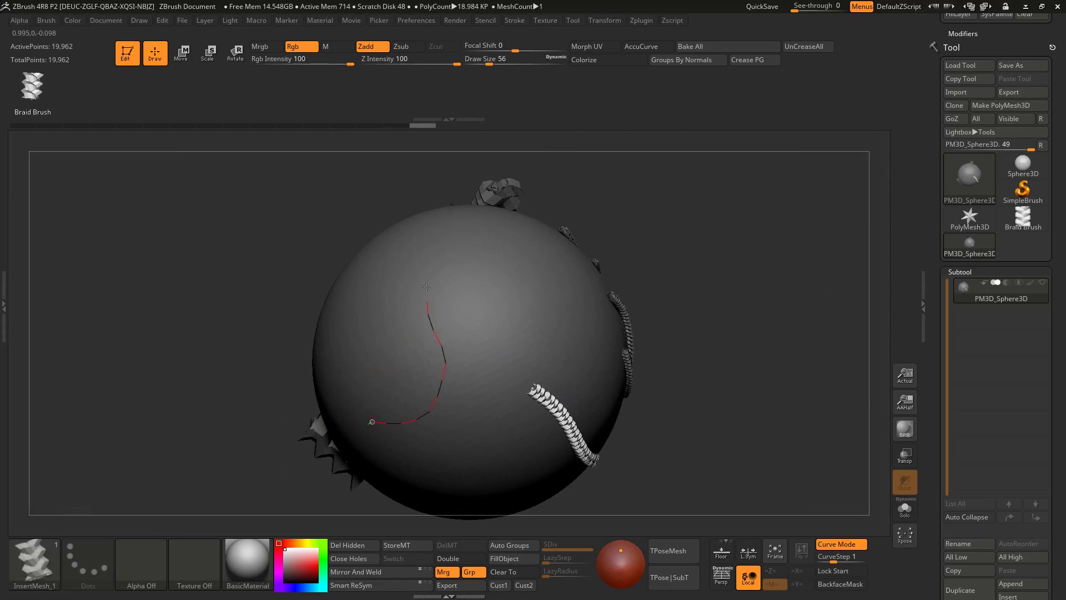
pyautogui.moveTo(520, 348); pyautogui.dragTo(521, 356)
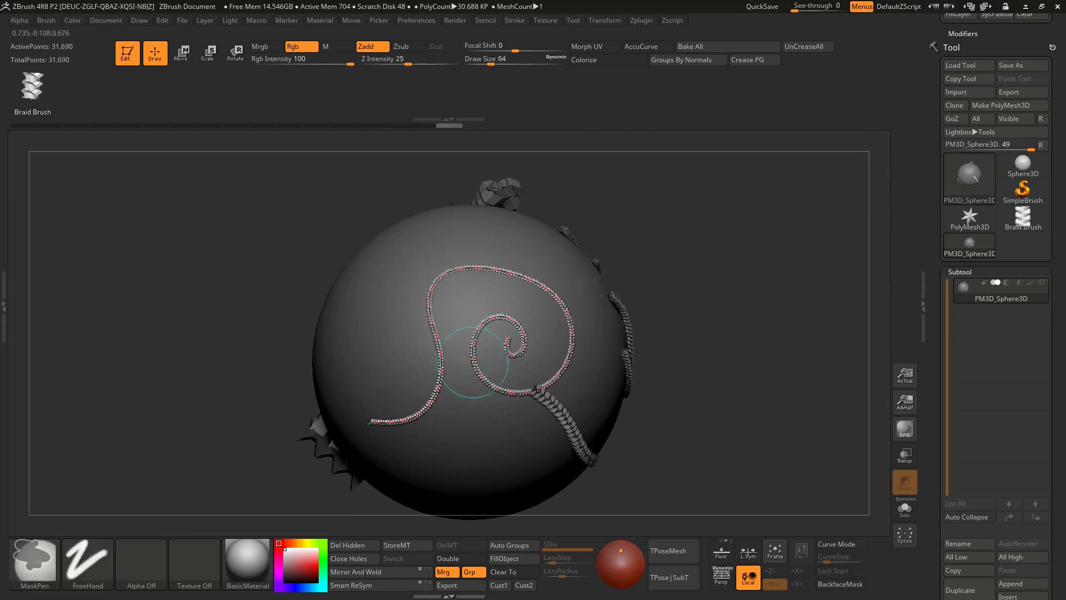
pyautogui.keyDown('ctrl'); pyautogui.moveTo(484, 362); pyautogui.dragTo(513, 396, button='right'); pyautogui.keyUp('ctrl')
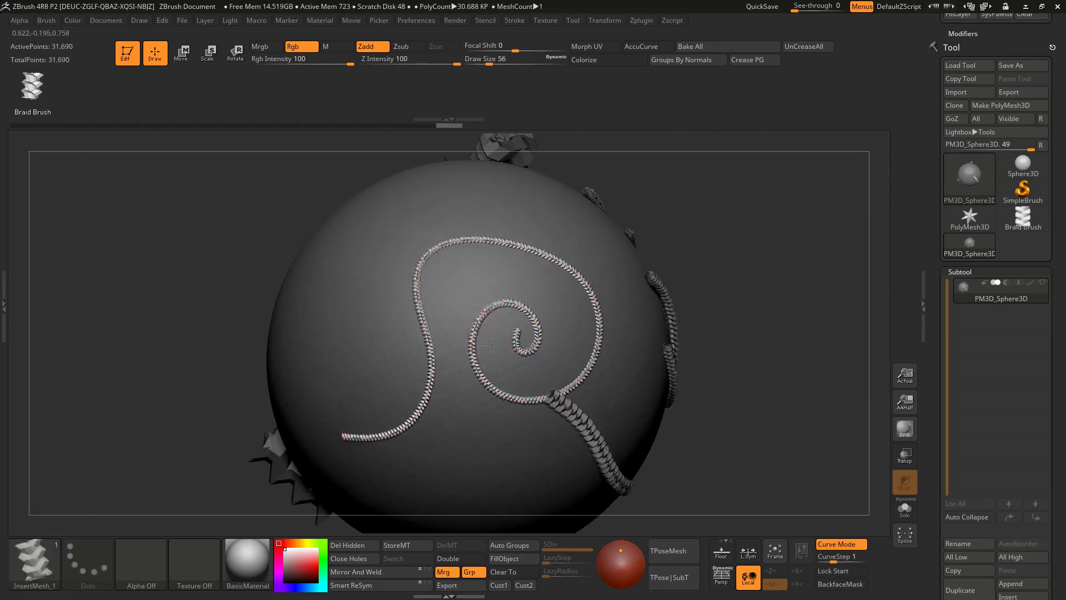
pyautogui.moveTo(462, 336)
pyautogui.mouseDown(button='right')
pyautogui.moveTo(487, 339)
pyautogui.moveTo(420, 348)
pyautogui.moveTo(467, 340)
pyautogui.mouseUp(button='right')
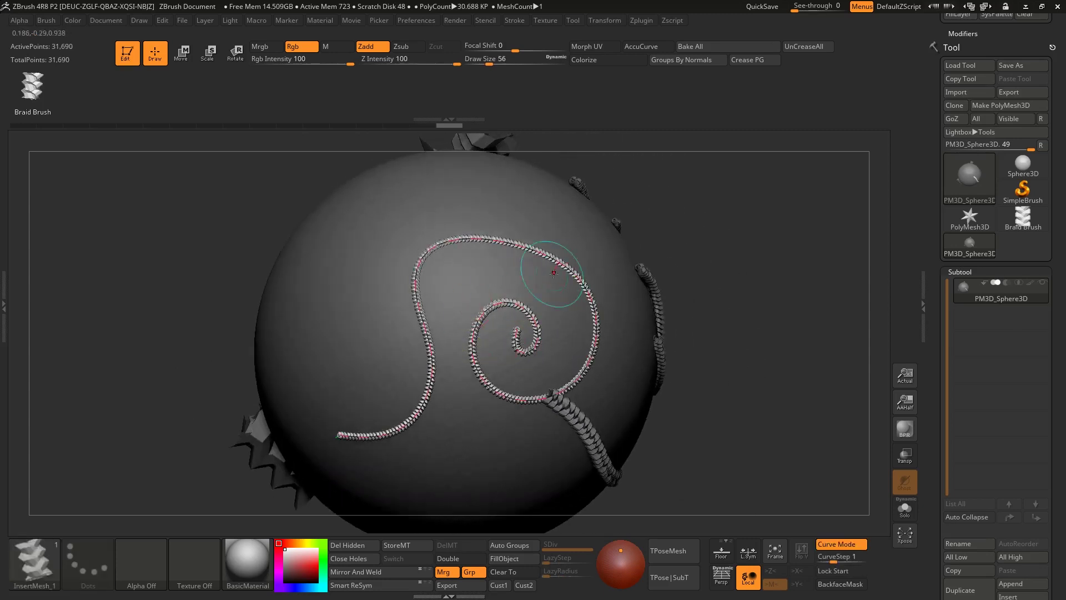
# - Raise the draw size to 152, update the winding spiral braid to that thickness, and inspect it from several angles
pyautogui.press(']')
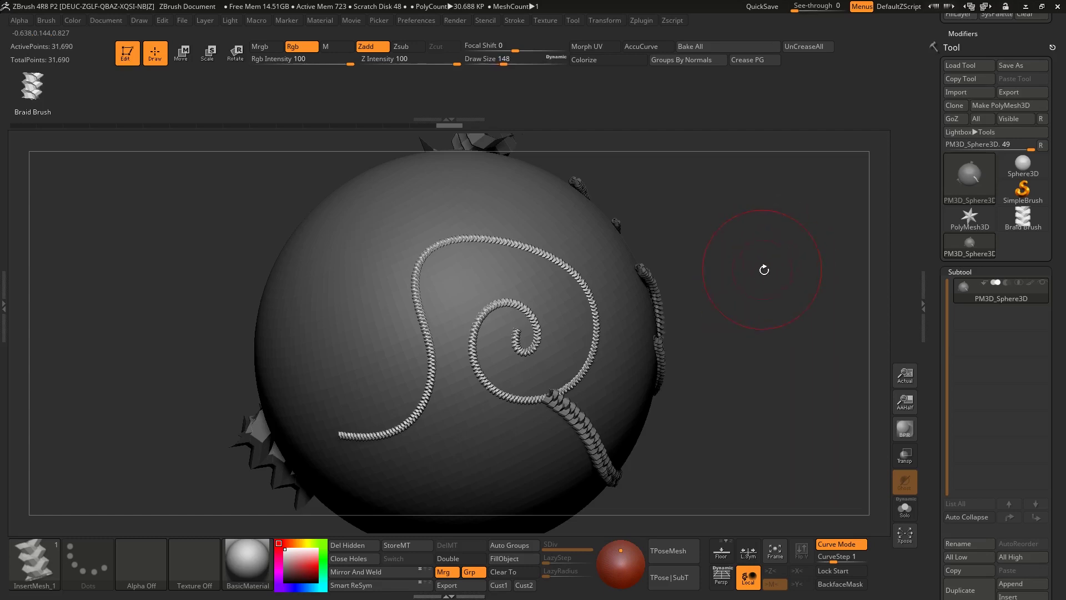
pyautogui.click(524, 308)
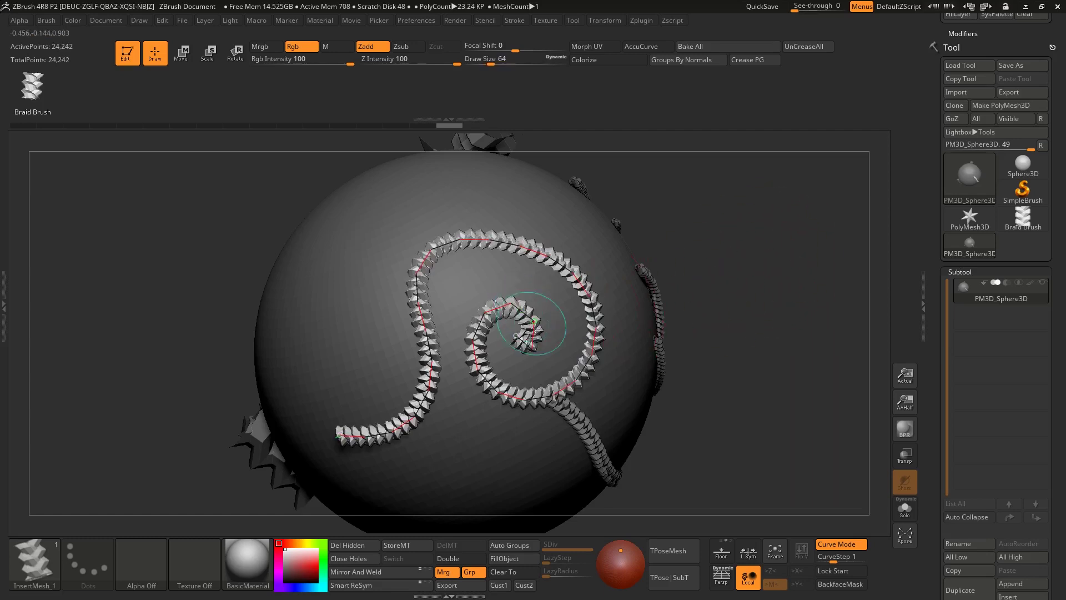
pyautogui.click(525, 333)
pyautogui.moveTo(523, 336); pyautogui.dragTo(519, 353, button='right')
pyautogui.moveTo(519, 352); pyautogui.dragTo(402, 82)
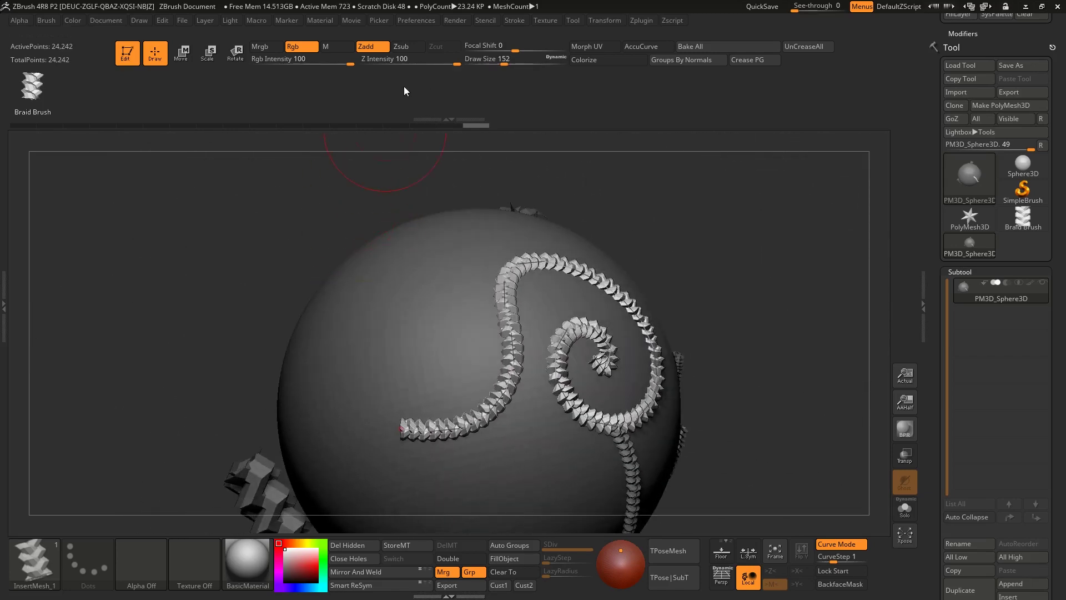
pyautogui.click(509, 32)
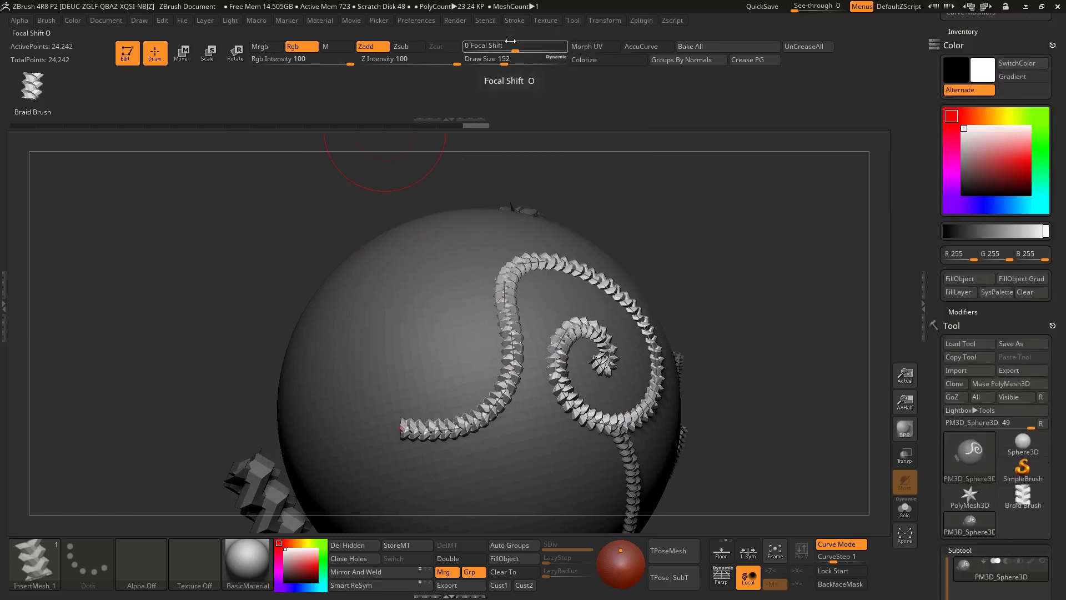
pyautogui.moveTo(529, 237)
pyautogui.keyDown('alt'); pyautogui.mouseDown(button='right')
pyautogui.moveTo(467, 194)
pyautogui.moveTo(503, 206)
pyautogui.moveTo(519, 278)
pyautogui.moveTo(475, 282)
pyautogui.mouseUp(button='right'); pyautogui.keyUp('alt')
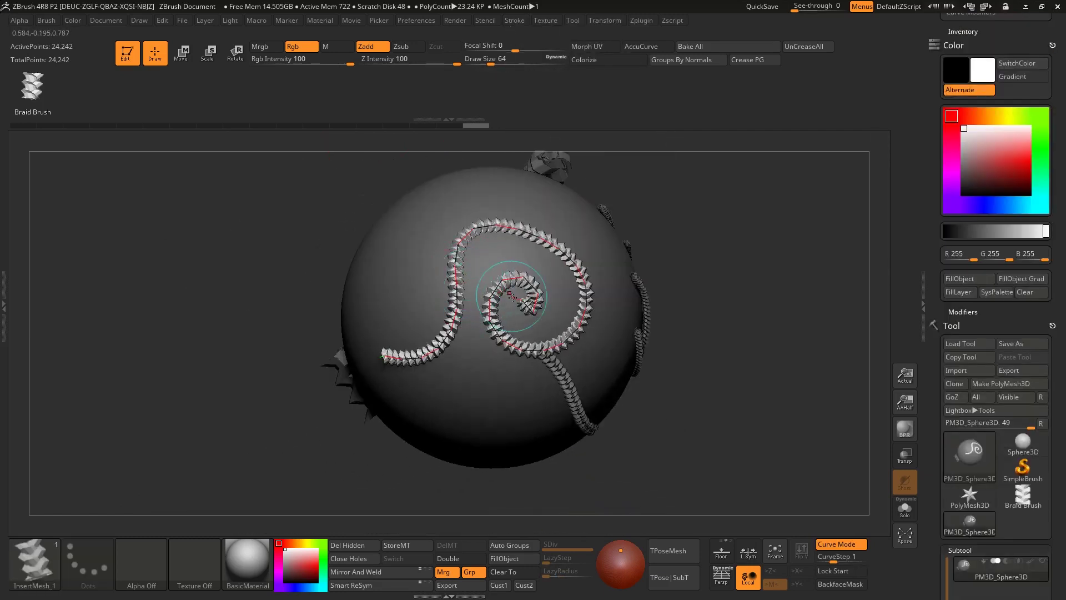
pyautogui.keyDown('alt'); pyautogui.moveTo(442, 288); pyautogui.dragTo(481, 294, button='right'); pyautogui.keyUp('alt')
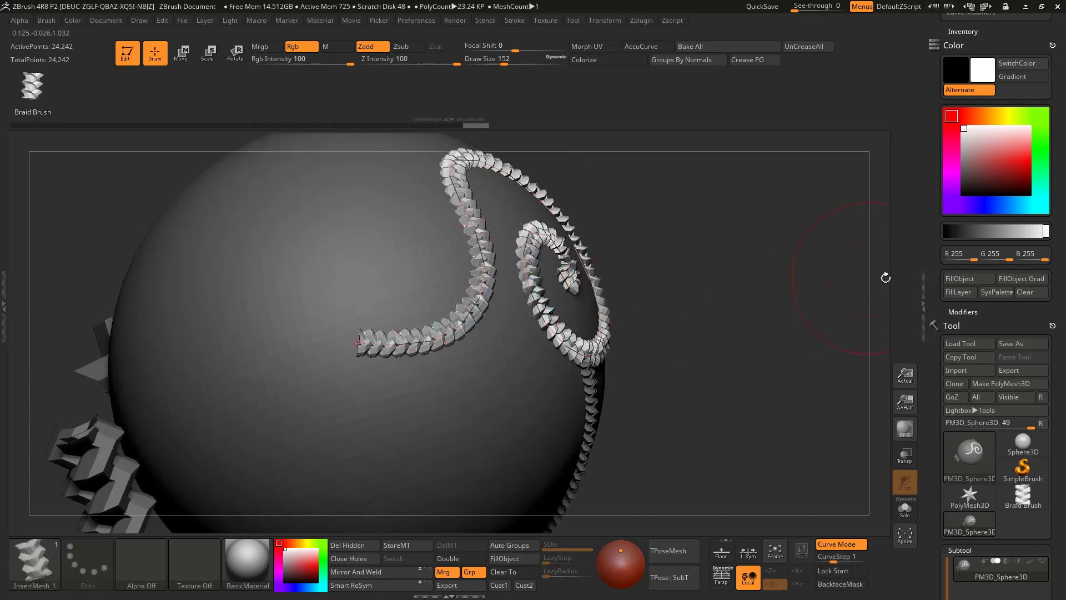
pyautogui.moveTo(880, 276); pyautogui.dragTo(841, 288, button='right')
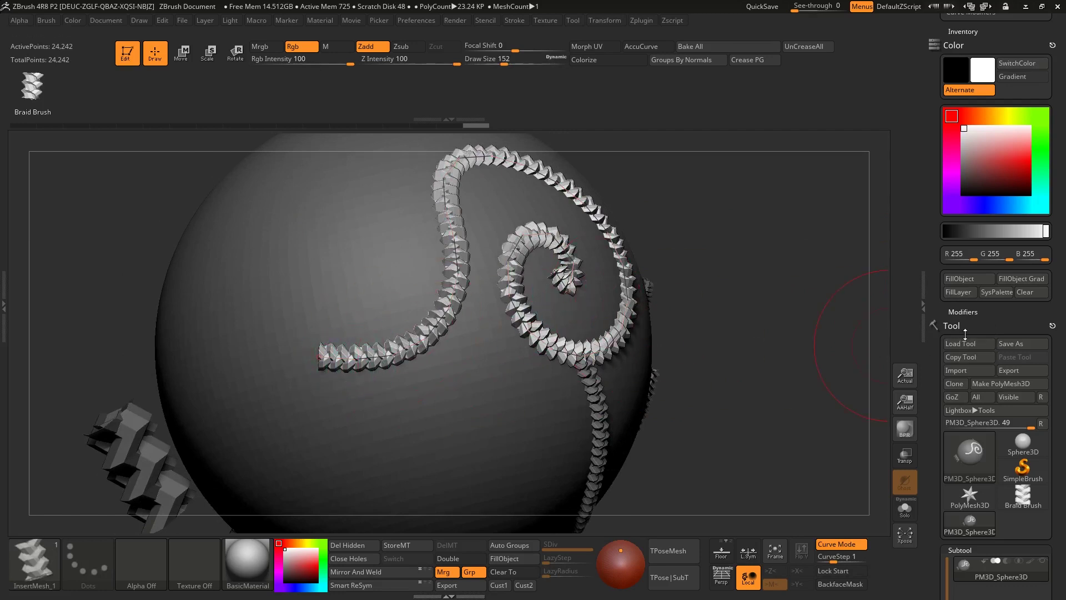
# - Open the stroke's Curve Modifiers and enable Size so the braid thickness follows the curve falloff
pyautogui.moveTo(964, 333); pyautogui.dragTo(942, 217)
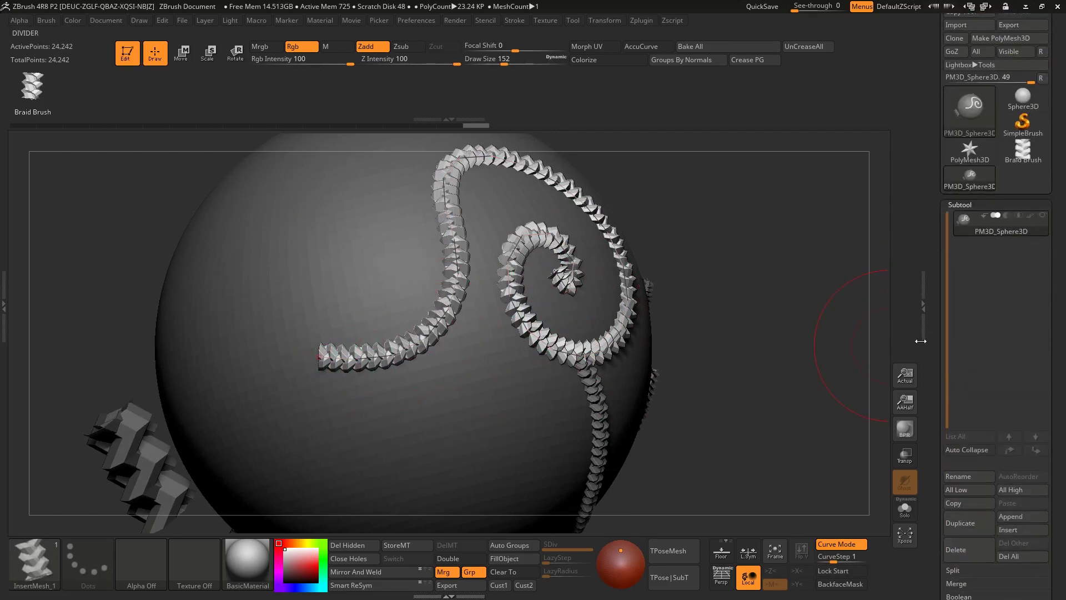
pyautogui.moveTo(932, 266); pyautogui.dragTo(934, 374)
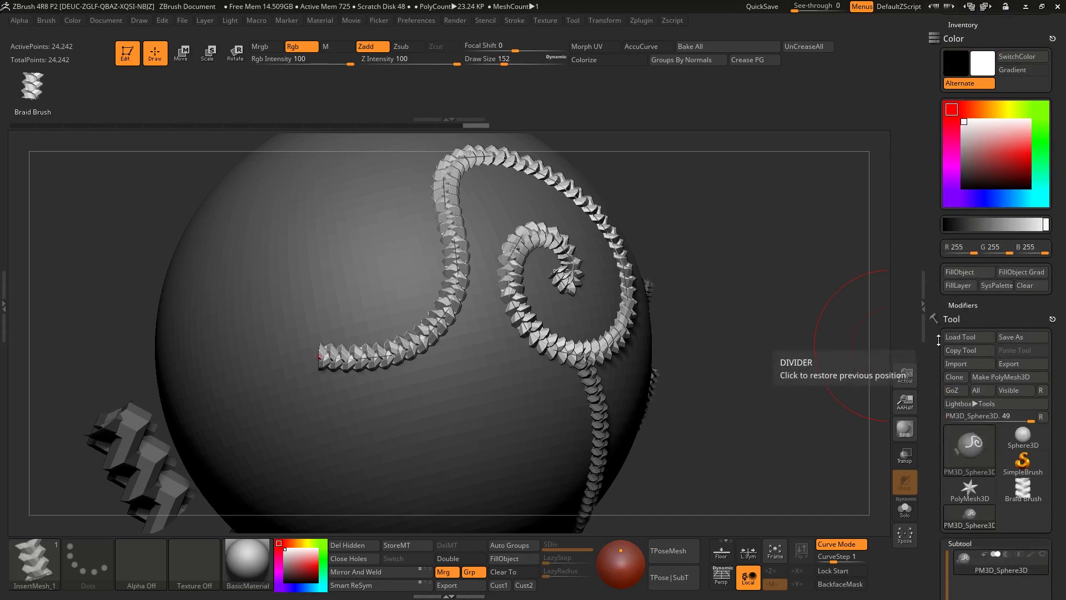
pyautogui.moveTo(937, 306); pyautogui.dragTo(955, 391)
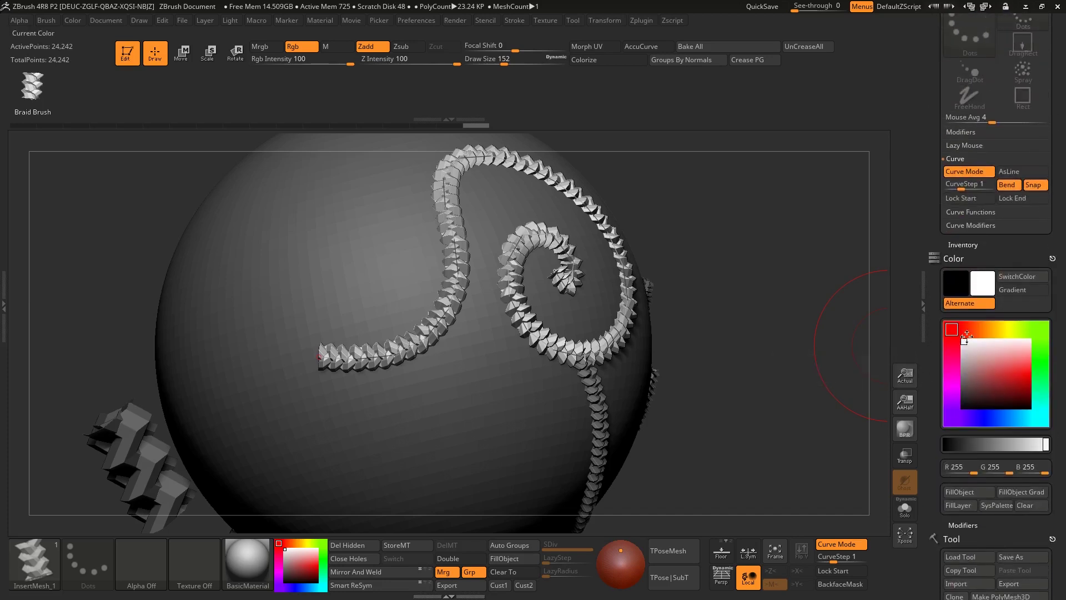
pyautogui.click(974, 212)
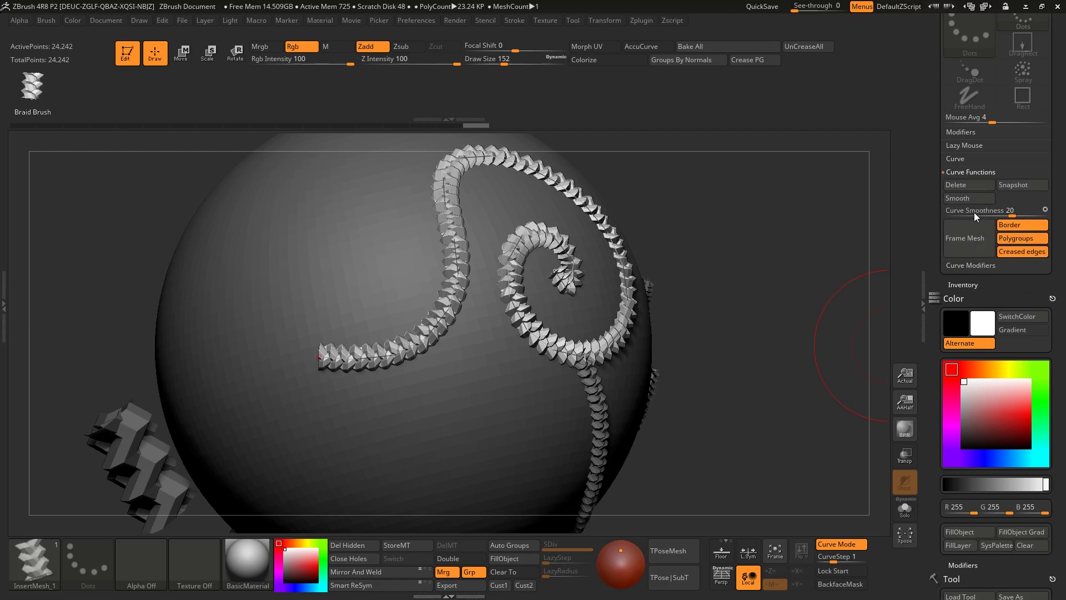
pyautogui.click(967, 265)
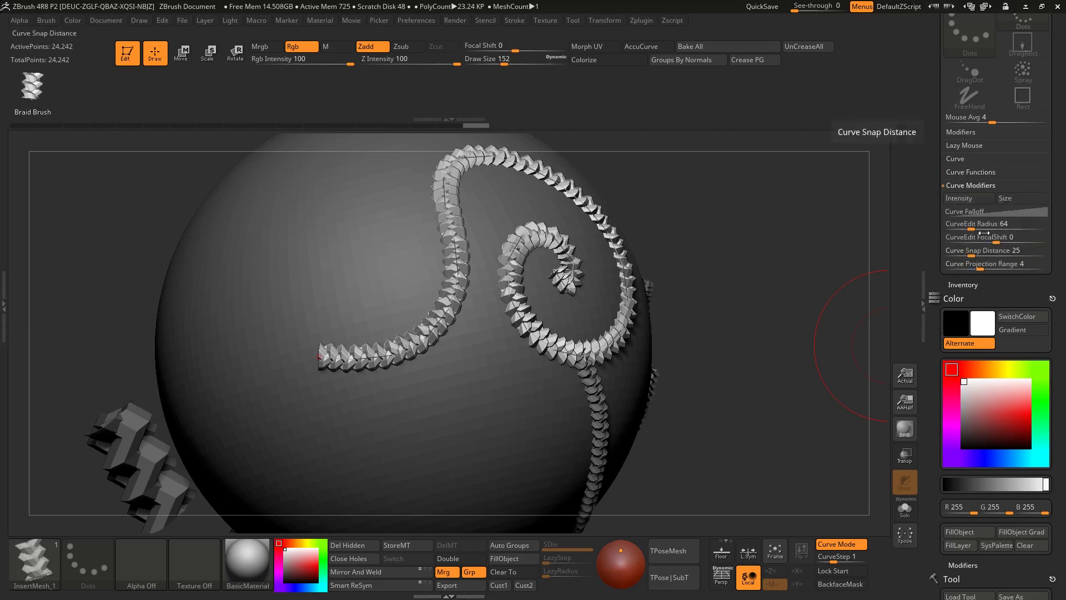
pyautogui.moveTo(781, 237); pyautogui.dragTo(730, 291)
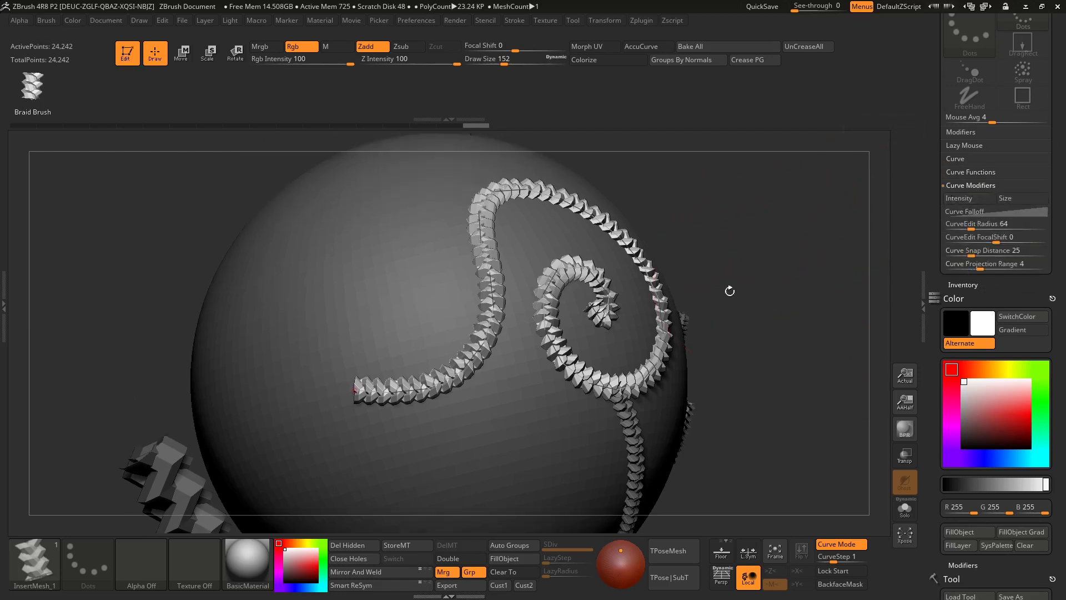
pyautogui.click(1018, 197)
# - Draw an arched braid curve beside the spiral braid to test the size falloff
pyautogui.moveTo(816, 238); pyautogui.dragTo(499, 275)
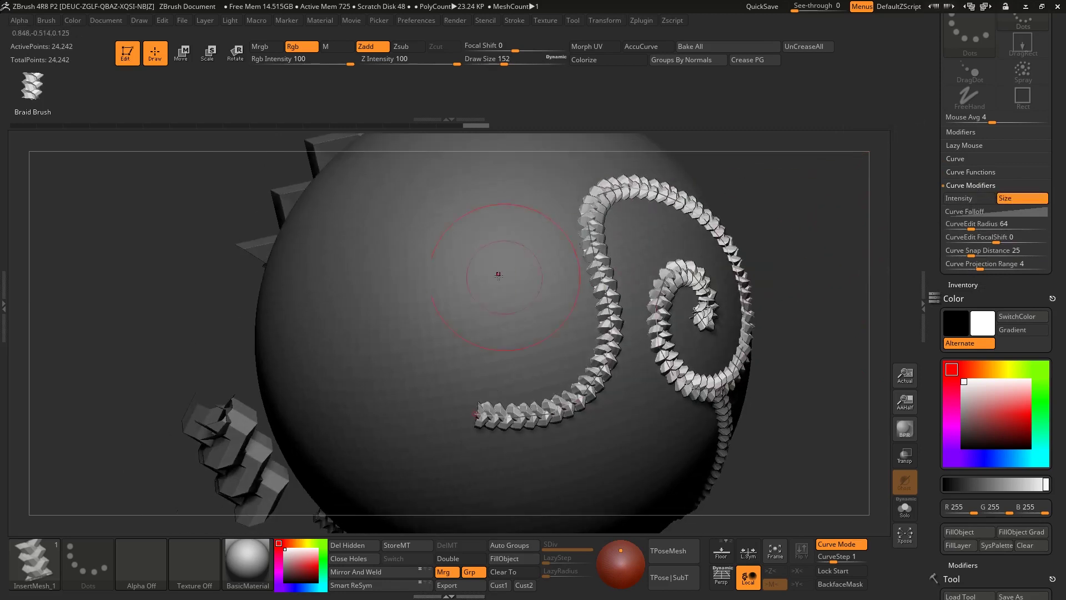
pyautogui.moveTo(476, 183); pyautogui.dragTo(592, 243)
pyautogui.moveTo(487, 324); pyautogui.dragTo(533, 323, button='right')
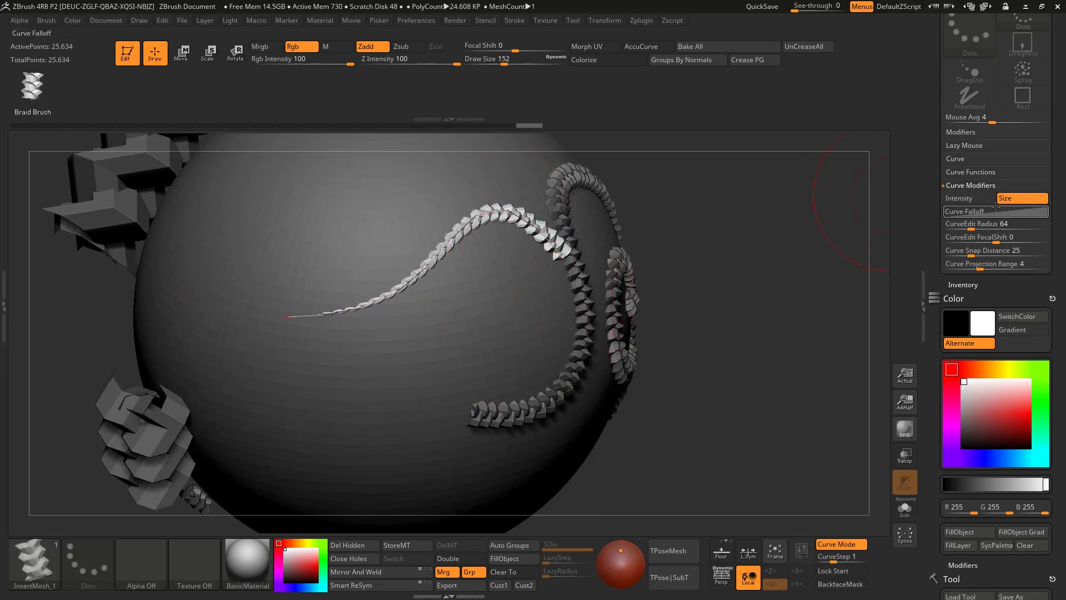
# - Flip the curve falloff vertically and draw a slanting braid curve across the empty area that thins toward its upper end
pyautogui.click(975, 211)
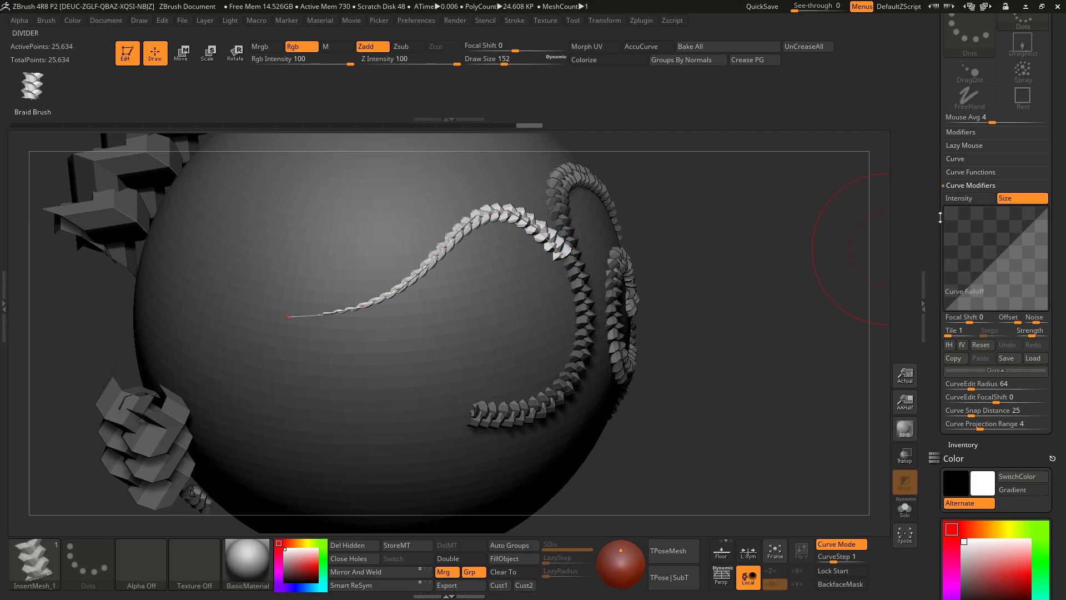
pyautogui.click(962, 344)
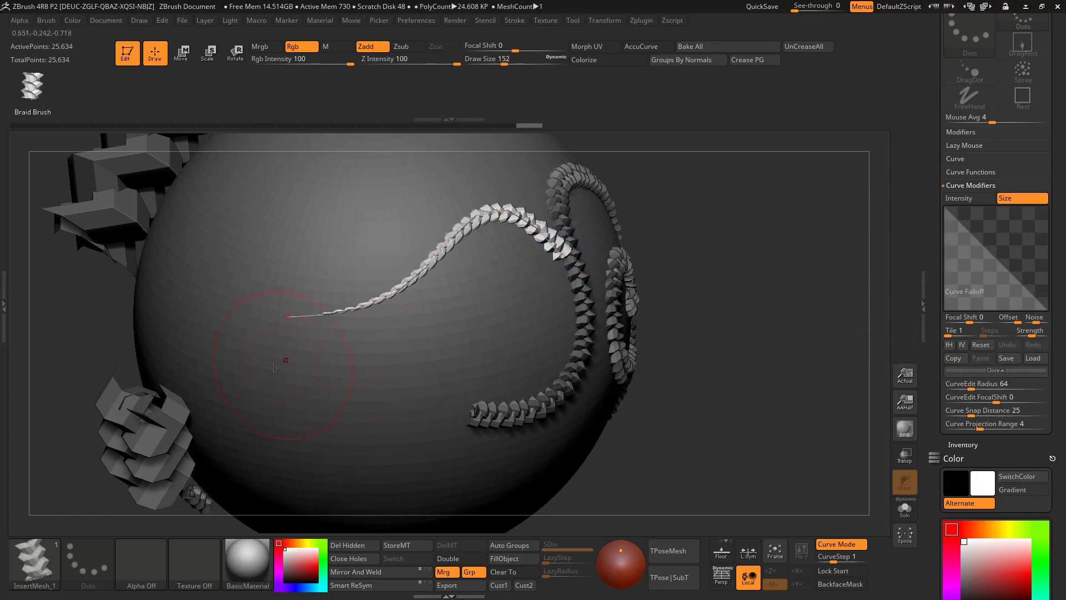
pyautogui.moveTo(577, 303); pyautogui.dragTo(555, 297)
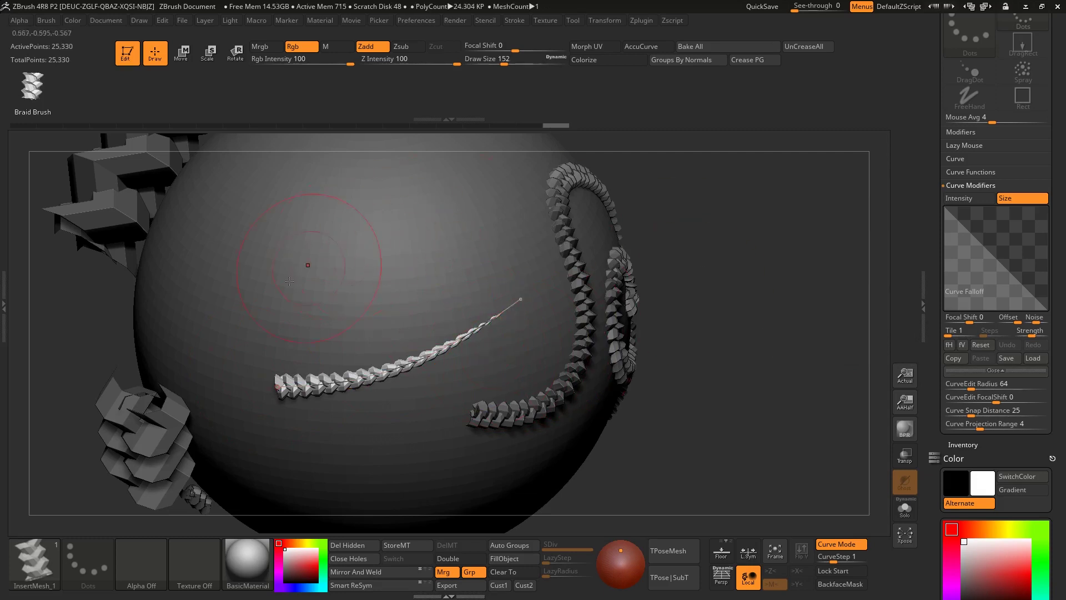
pyautogui.moveTo(533, 194); pyautogui.dragTo(451, 241)
pyautogui.moveTo(481, 256); pyautogui.dragTo(539, 267, button='right')
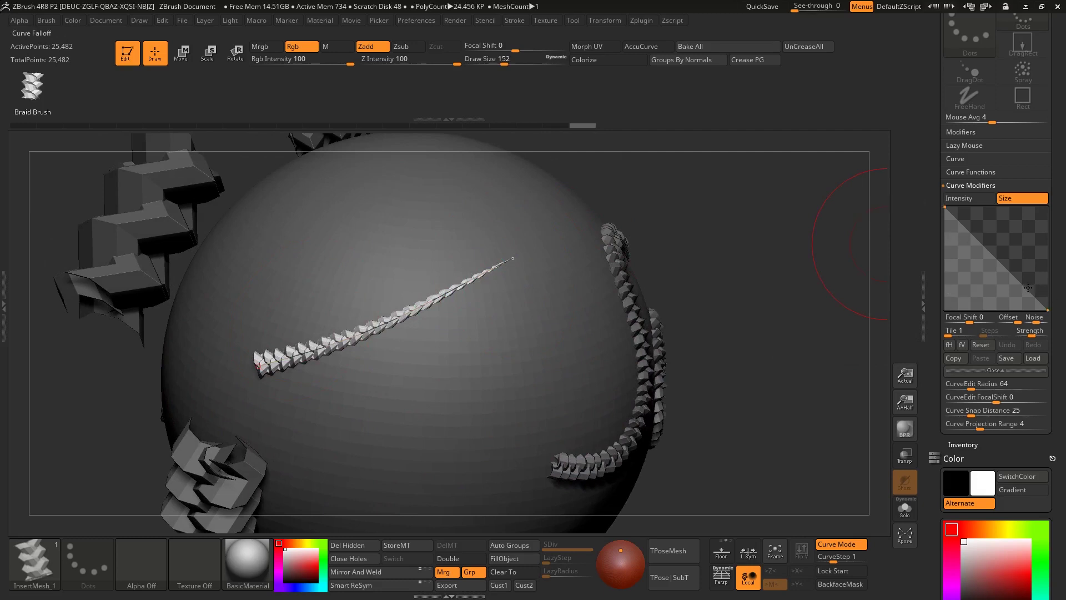
# - Reshape the curve falloff into a hump with added points, a partly lowered start and a full-height middle
pyautogui.moveTo(1025, 288); pyautogui.dragTo(1032, 253)
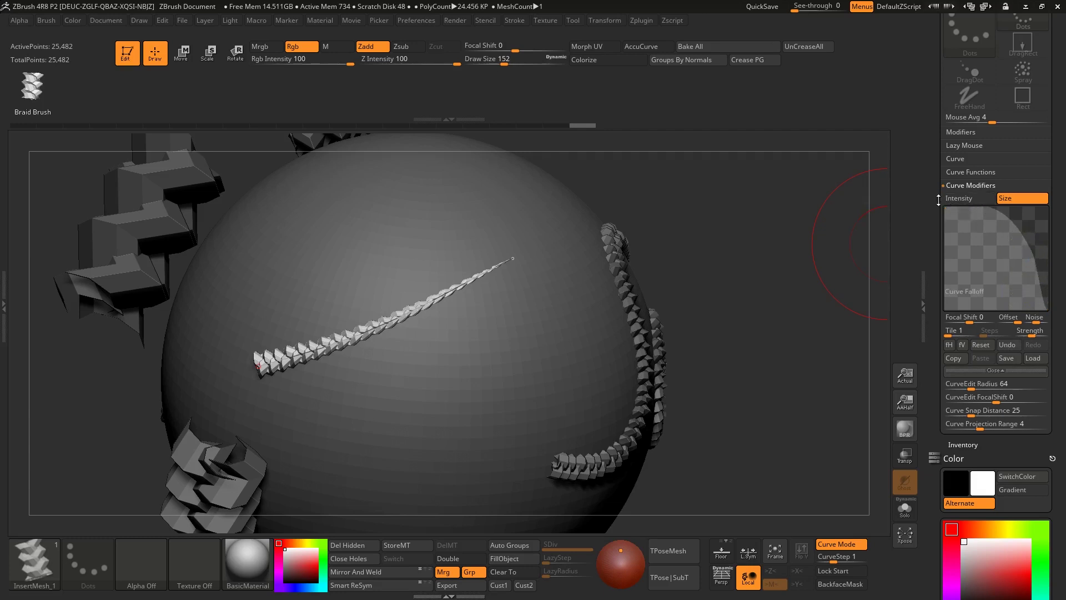
pyautogui.click(953, 207)
pyautogui.moveTo(953, 206); pyautogui.dragTo(942, 222)
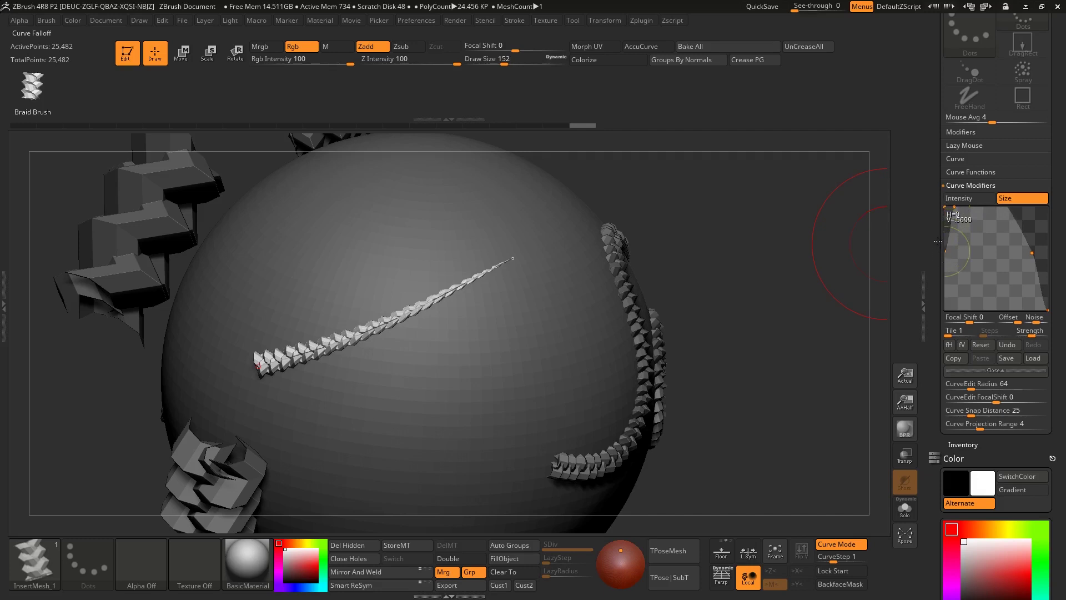
pyautogui.moveTo(943, 271); pyautogui.dragTo(944, 272)
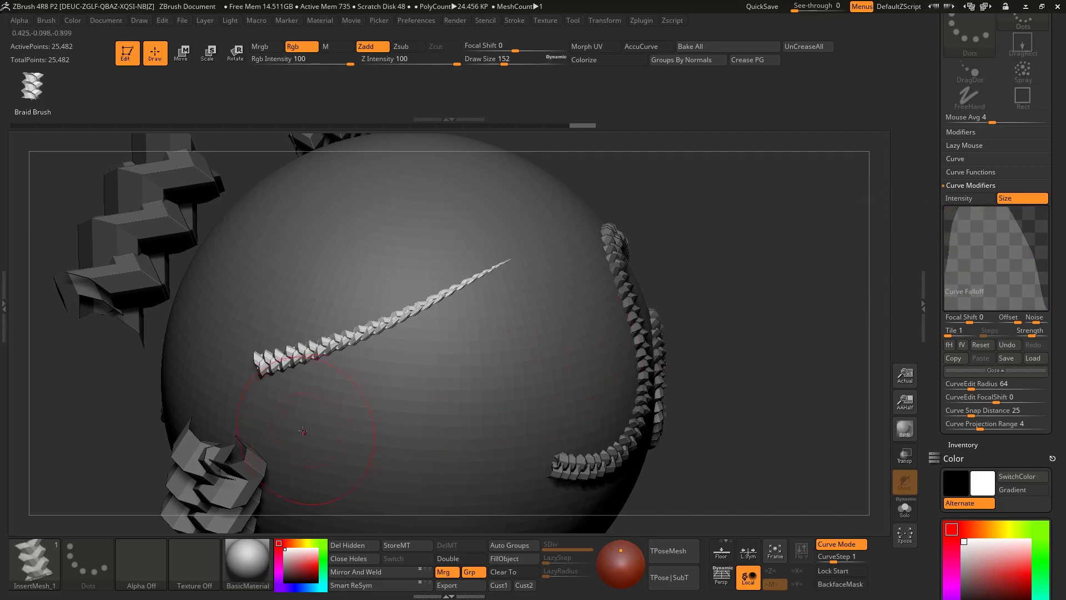
# - Draw two braid curves below the slanting one with the hump-shaped falloff and inspect their tapered ends
pyautogui.moveTo(598, 322); pyautogui.dragTo(600, 321)
pyautogui.moveTo(617, 389)
pyautogui.mouseDown(button='right')
pyautogui.moveTo(649, 383)
pyautogui.moveTo(533, 383)
pyautogui.moveTo(600, 400)
pyautogui.mouseUp(button='right')
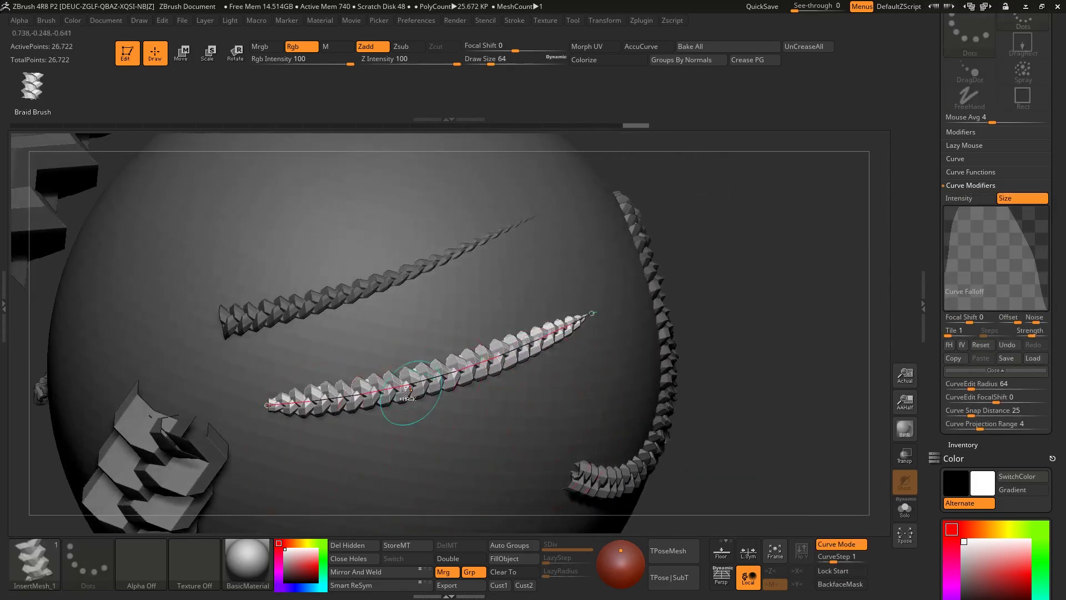
pyautogui.keyDown('ctrl'); pyautogui.moveTo(328, 402); pyautogui.dragTo(317, 429, button='right'); pyautogui.keyUp('ctrl')
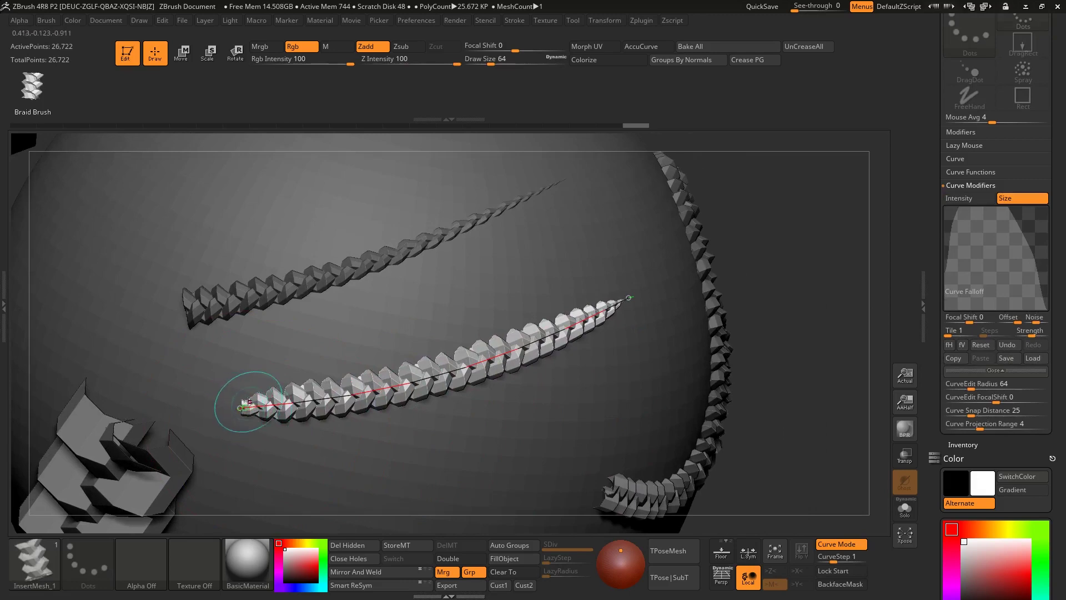
pyautogui.moveTo(246, 402); pyautogui.dragTo(281, 398, button='right')
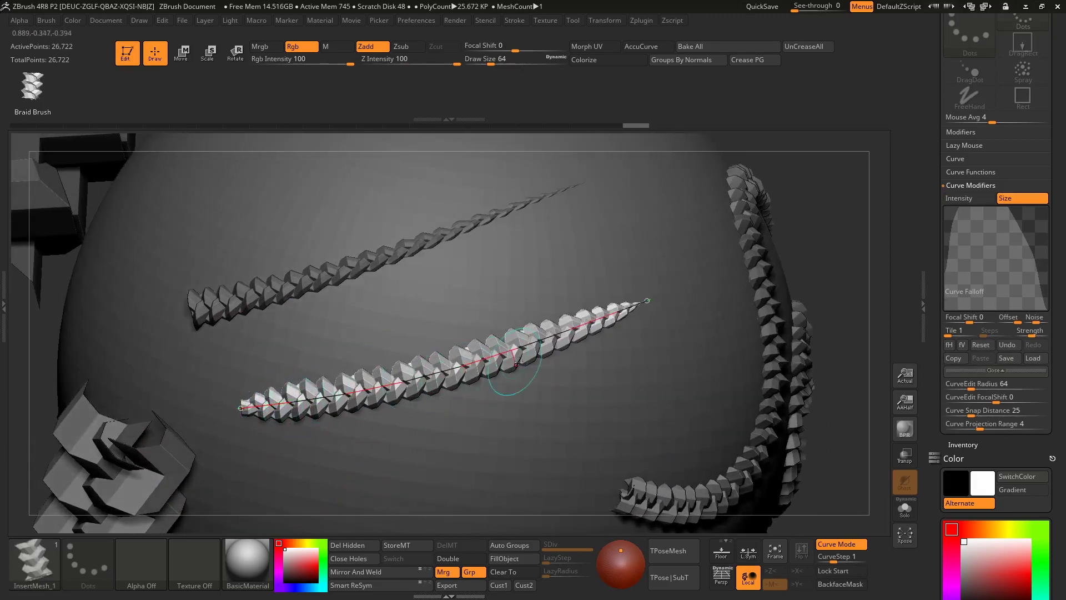
pyautogui.moveTo(606, 336); pyautogui.dragTo(473, 379, button='right')
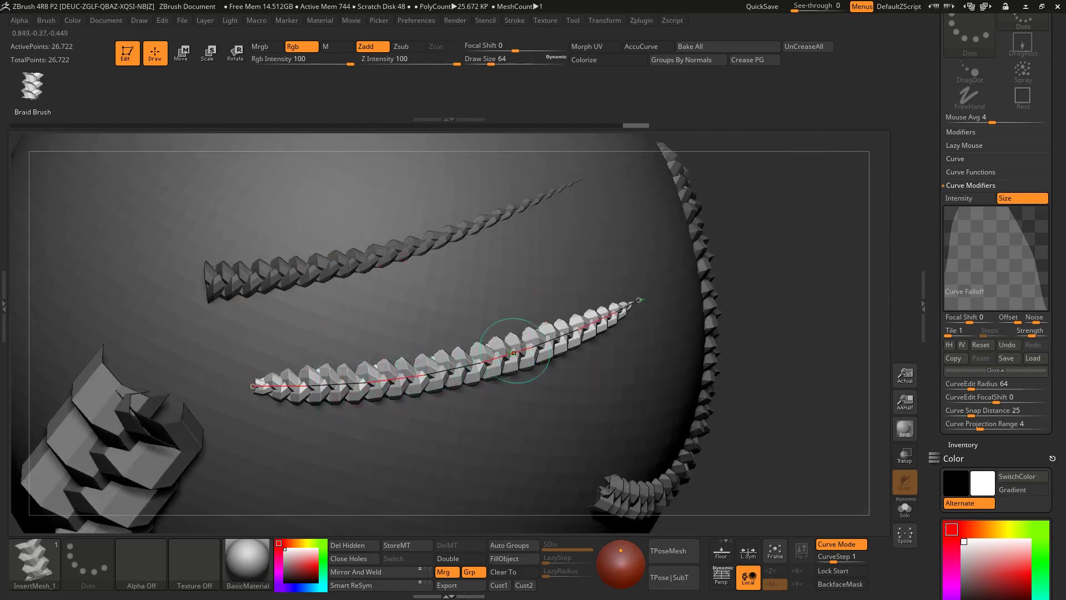
pyautogui.moveTo(553, 378); pyautogui.dragTo(419, 361, button='right')
pyautogui.moveTo(870, 299); pyautogui.dragTo(873, 300)
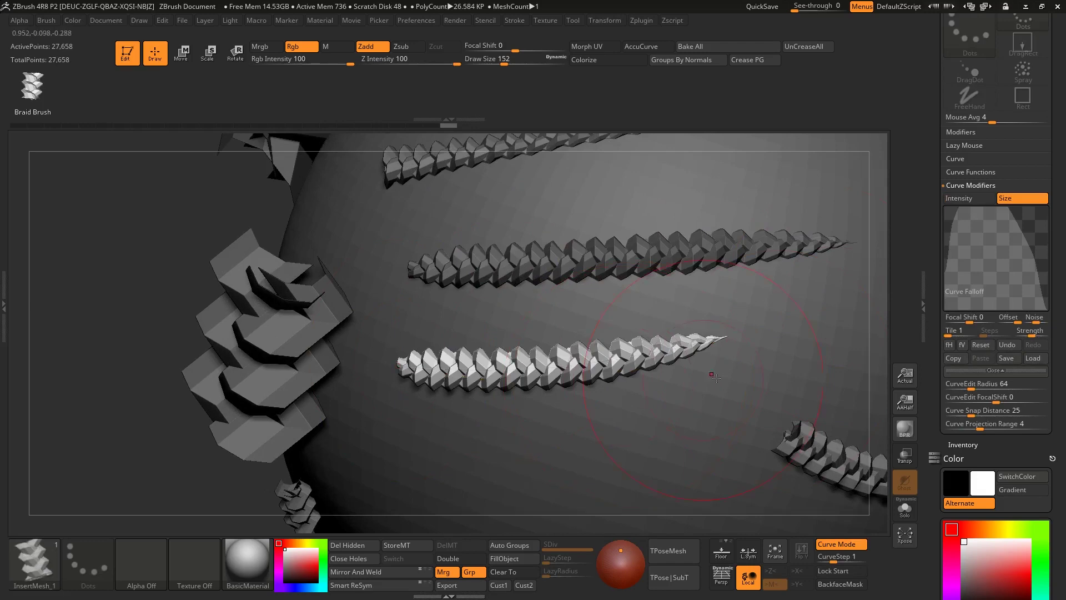
# - Draw a large braid curve spiralling inward on the empty area above the three tapered braids
pyautogui.keyDown('ctrl'); pyautogui.moveTo(716, 378); pyautogui.dragTo(645, 336, button='right'); pyautogui.keyUp('ctrl')
pyautogui.keyDown('alt'); pyautogui.moveTo(645, 336); pyautogui.dragTo(444, 331, button='right'); pyautogui.keyUp('alt')
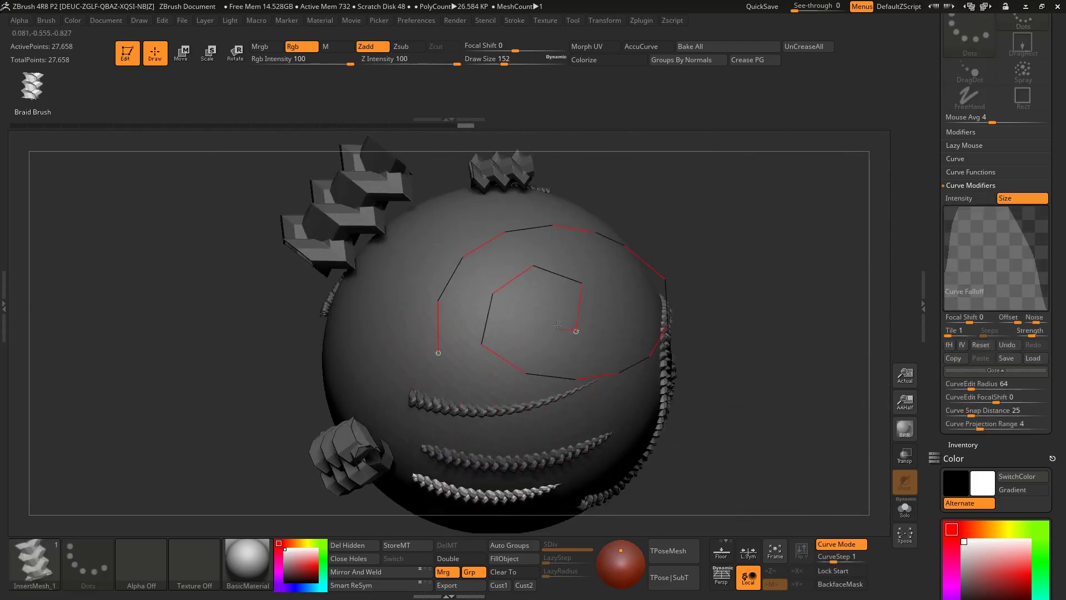
pyautogui.moveTo(557, 325); pyautogui.dragTo(556, 325)
pyautogui.moveTo(652, 286); pyautogui.dragTo(792, 321, button='right')
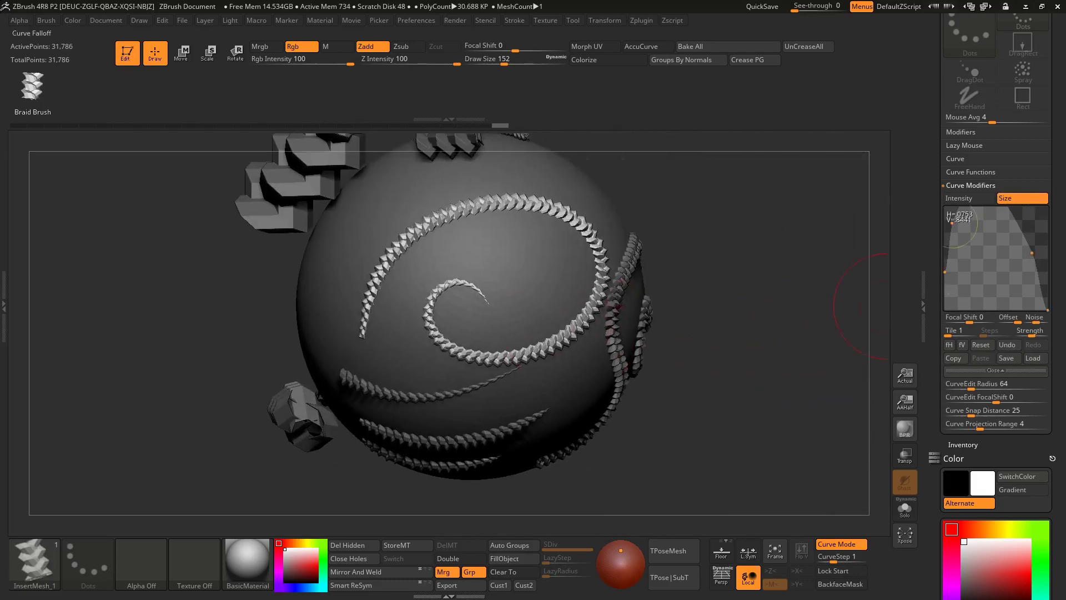
# - Examine the size-tapered spiral and the other test braids from all around the sphere
pyautogui.moveTo(941, 239); pyautogui.dragTo(940, 136)
pyautogui.moveTo(759, 370); pyautogui.dragTo(687, 277, button='right')
pyautogui.moveTo(686, 278)
pyautogui.keyDown('ctrl'); pyautogui.mouseDown(button='right')
pyautogui.moveTo(683, 296)
pyautogui.moveTo(605, 302)
pyautogui.moveTo(610, 288)
pyautogui.moveTo(758, 294)
pyautogui.moveTo(726, 406)
pyautogui.mouseUp(button='right'); pyautogui.keyUp('ctrl')
pyautogui.moveTo(591, 311)
pyautogui.keyDown('alt'); pyautogui.mouseDown(button='right')
pyautogui.moveTo(484, 413)
pyautogui.moveTo(429, 327)
pyautogui.moveTo(558, 351)
pyautogui.moveTo(463, 316)
pyautogui.moveTo(459, 360)
pyautogui.mouseUp(button='right'); pyautogui.keyUp('alt')
pyautogui.keyDown('alt'); pyautogui.moveTo(375, 316); pyautogui.dragTo(468, 388, button='right'); pyautogui.keyUp('alt')
pyautogui.keyDown('alt'); pyautogui.moveTo(611, 317); pyautogui.dragTo(436, 348, button='right'); pyautogui.keyUp('alt')
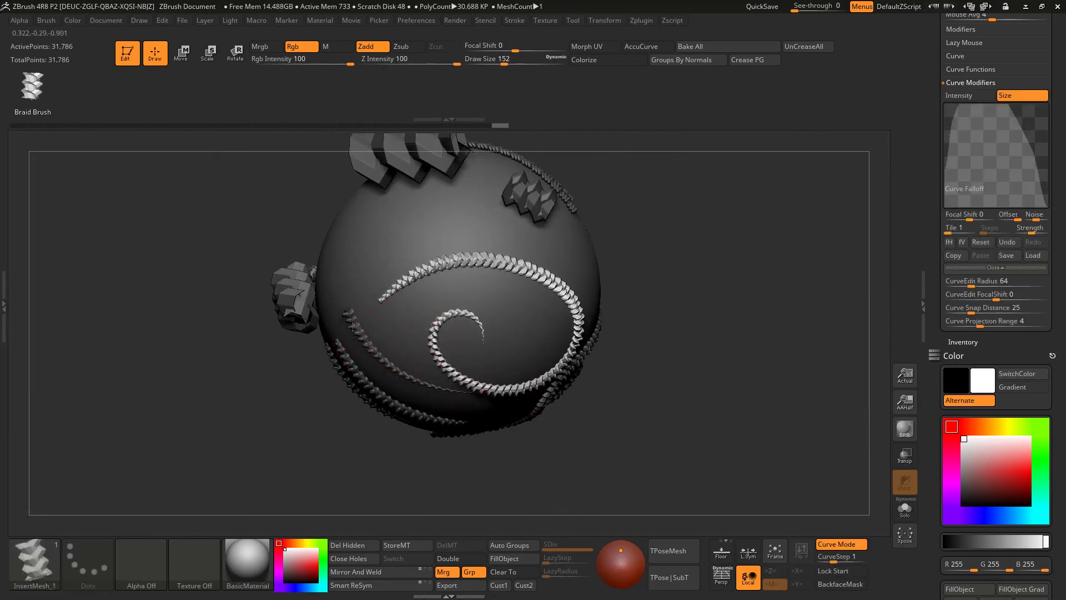
pyautogui.moveTo(353, 326); pyautogui.dragTo(887, 371, button='right')
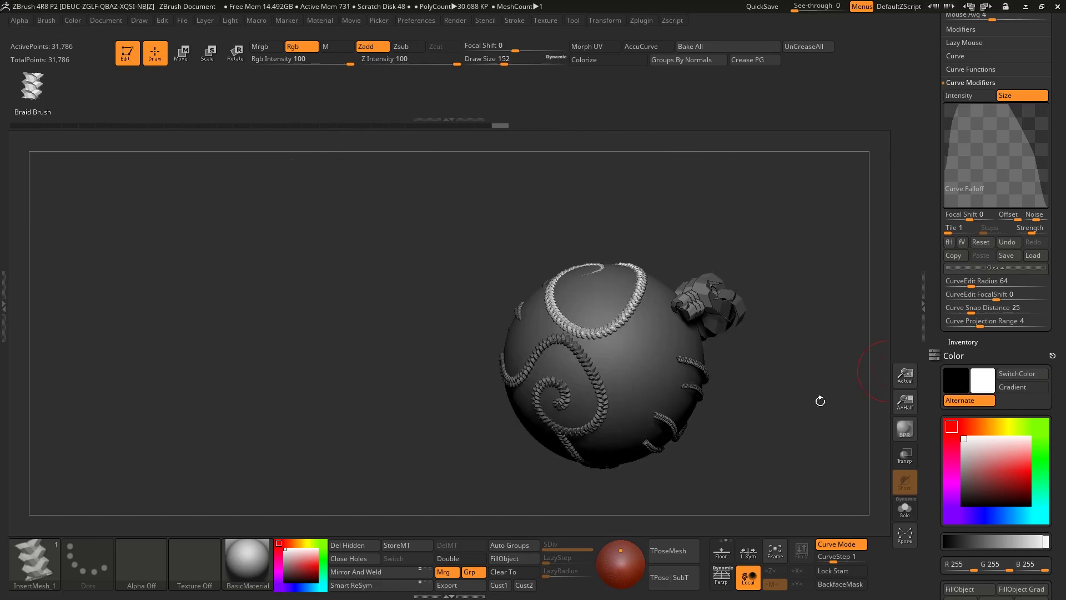
pyautogui.keyDown('alt'); pyautogui.moveTo(820, 401); pyautogui.dragTo(694, 380, button='right'); pyautogui.keyUp('alt')
pyautogui.moveTo(476, 379)
pyautogui.keyDown('ctrl'); pyautogui.mouseDown(button='right')
pyautogui.moveTo(505, 384)
pyautogui.moveTo(433, 398)
pyautogui.moveTo(569, 418)
pyautogui.mouseUp(button='right'); pyautogui.keyUp('ctrl')
pyautogui.keyDown('alt'); pyautogui.moveTo(355, 368); pyautogui.dragTo(440, 369, button='right'); pyautogui.keyUp('alt')
pyautogui.moveTo(289, 358); pyautogui.dragTo(400, 357, button='right')
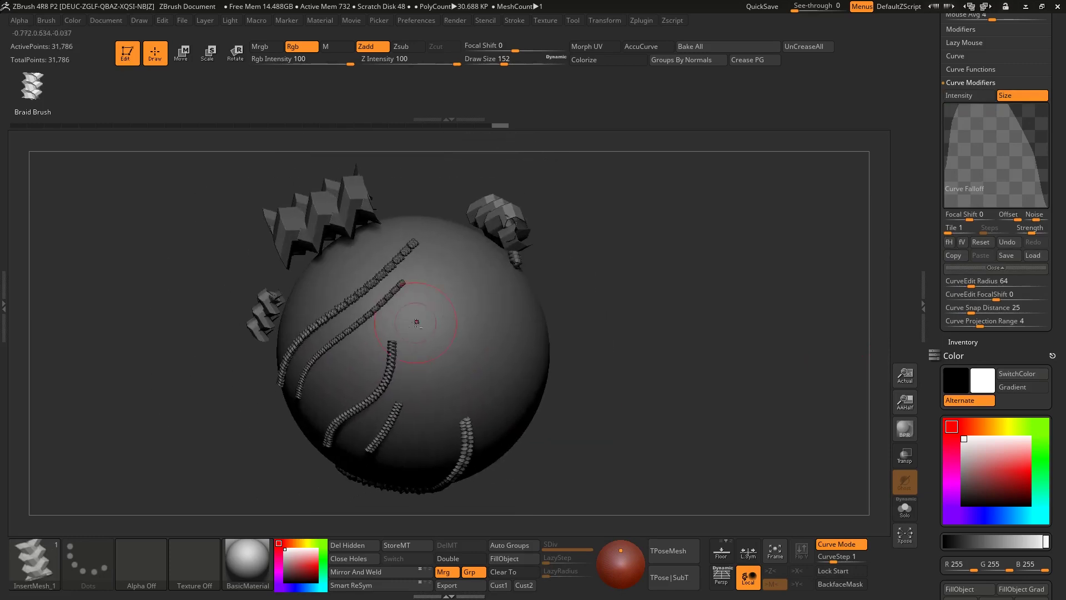